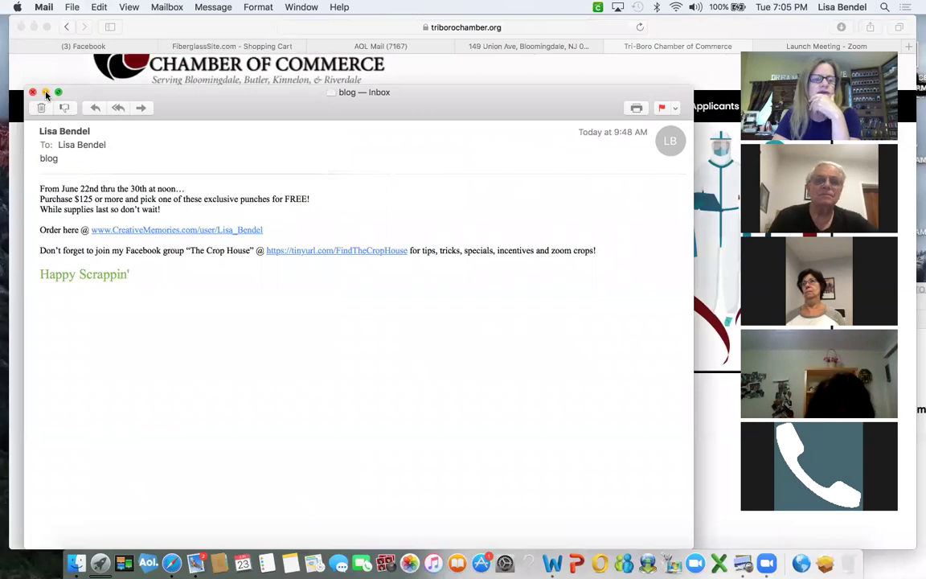
# Minimize the blog email window to the Dock to reveal the Chamber homepage.
pyautogui.click(254, 27)
# Bring the member-area email to the centre and open its ChamberMemberArea (6).pdf attachment.
pyautogui.moveTo(255, 26); pyautogui.dragTo(229, 10)
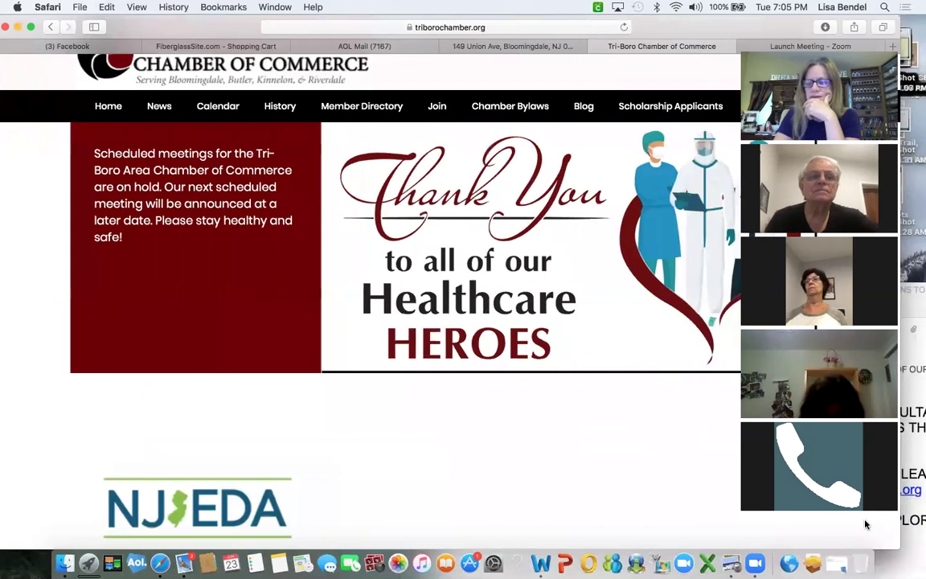
pyautogui.click(913, 521)
pyautogui.moveTo(731, 293); pyautogui.dragTo(340, 165)
pyautogui.moveTo(476, 173); pyautogui.dragTo(342, 137)
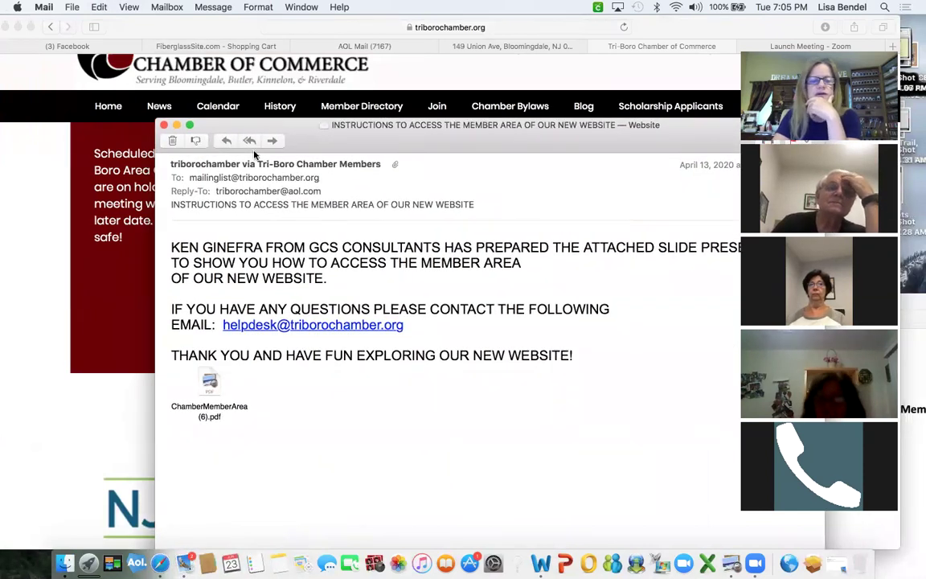
pyautogui.click(206, 384)
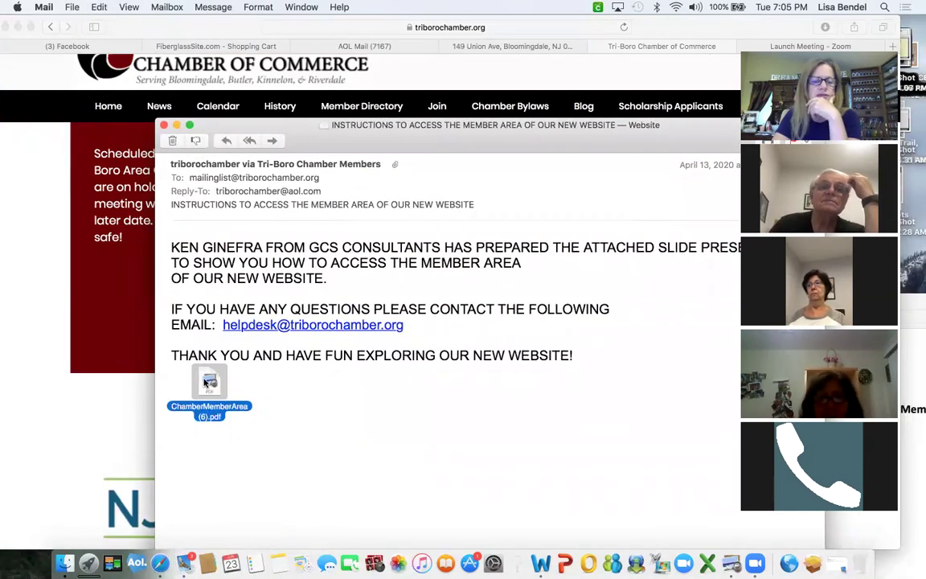
pyautogui.doubleClick(206, 384)
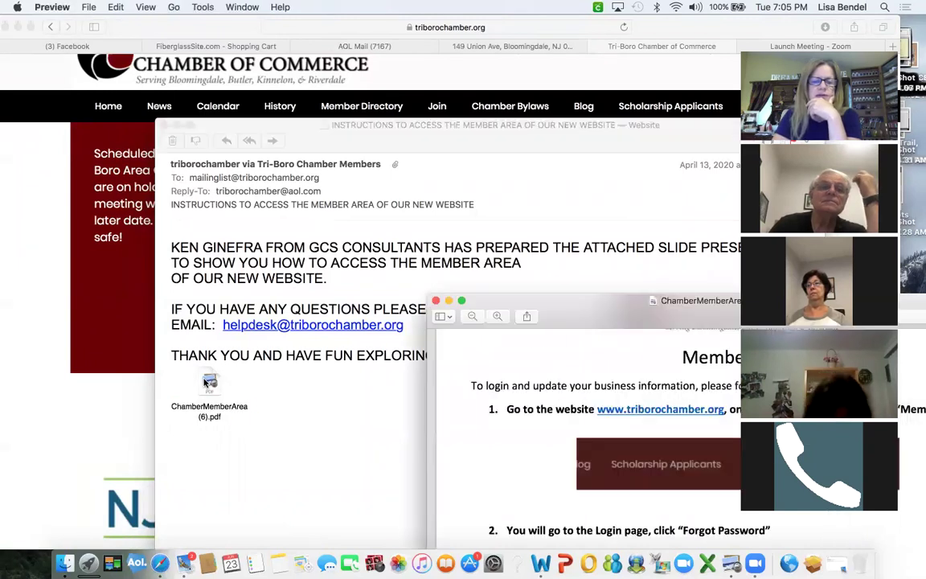
# Read through the PDF's member-area login steps, then return to the Chamber homepage.
pyautogui.scroll(-3, 385, 338)
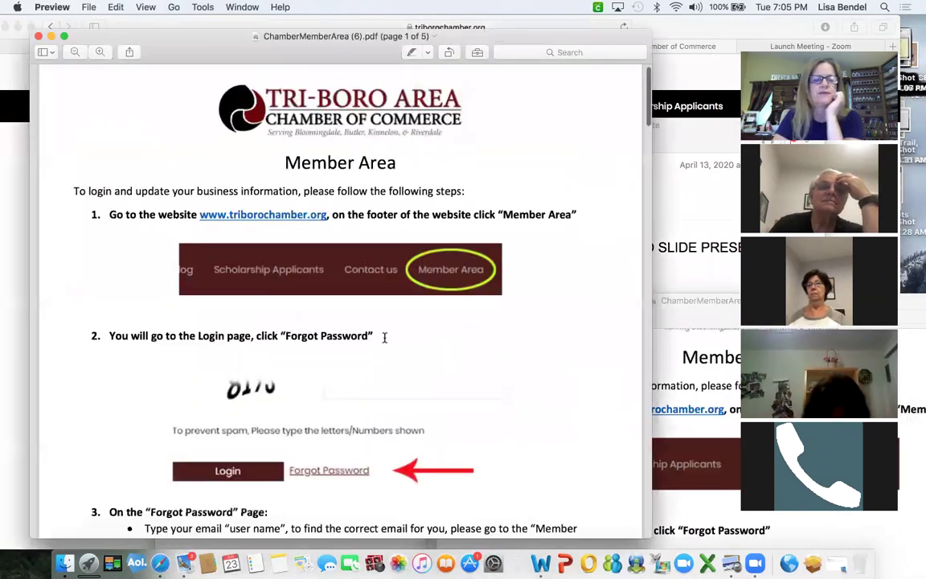
pyautogui.scroll(-3, 384, 338)
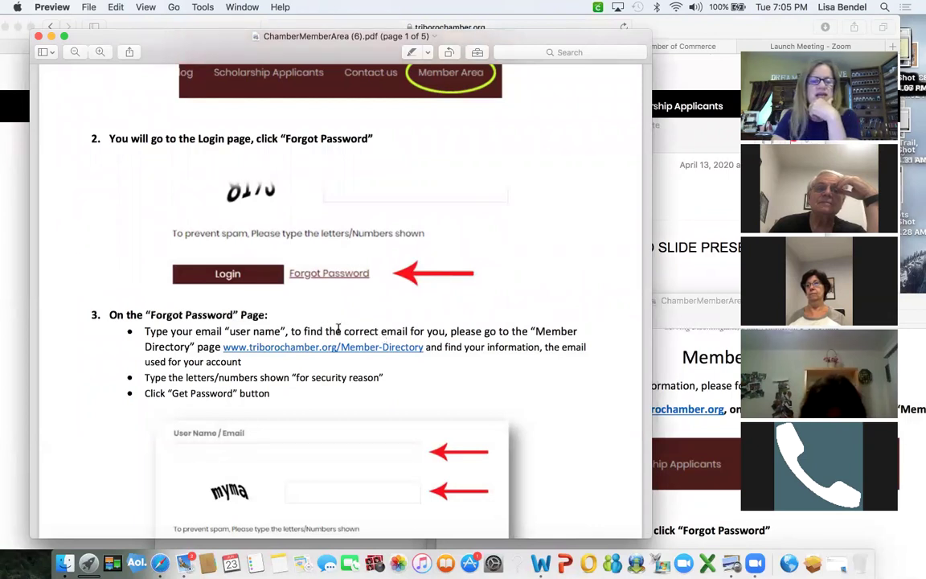
pyautogui.scroll(3, 337, 328)
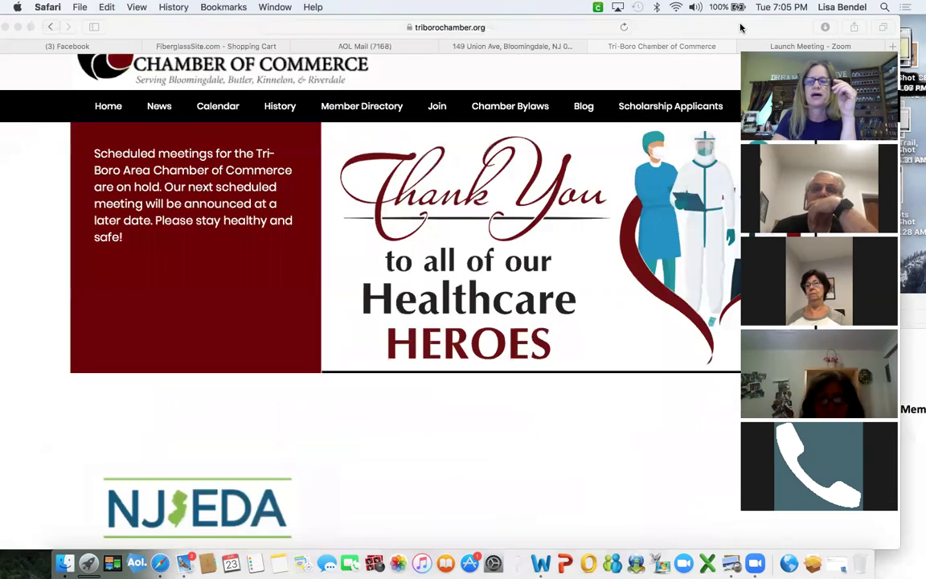
pyautogui.click(696, 282)
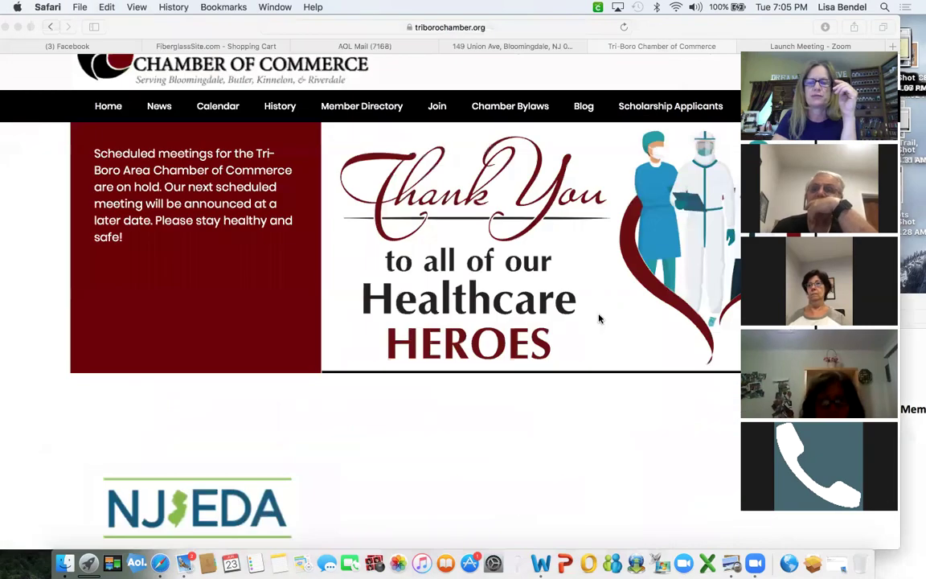
# Scroll to the site footer and arrange the PDF instructions beside the website.
pyautogui.scroll(-20, 605, 356)
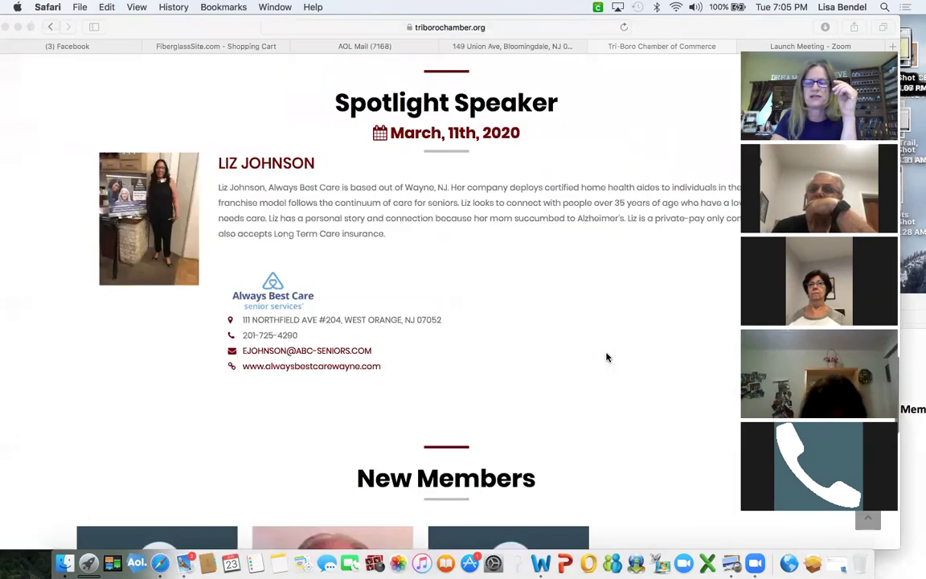
pyautogui.scroll(-10, 607, 357)
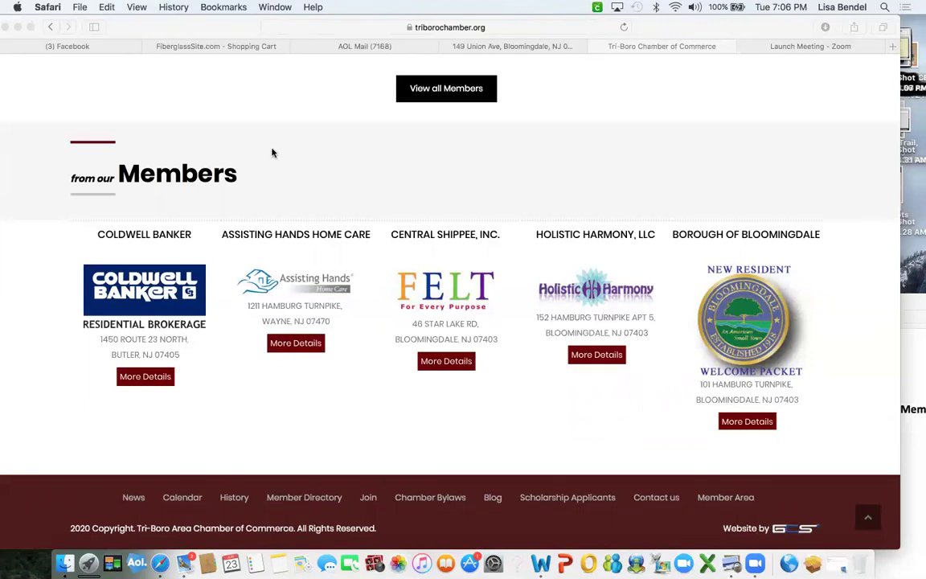
pyautogui.moveTo(184, 29); pyautogui.dragTo(241, 187)
pyautogui.click(216, 139)
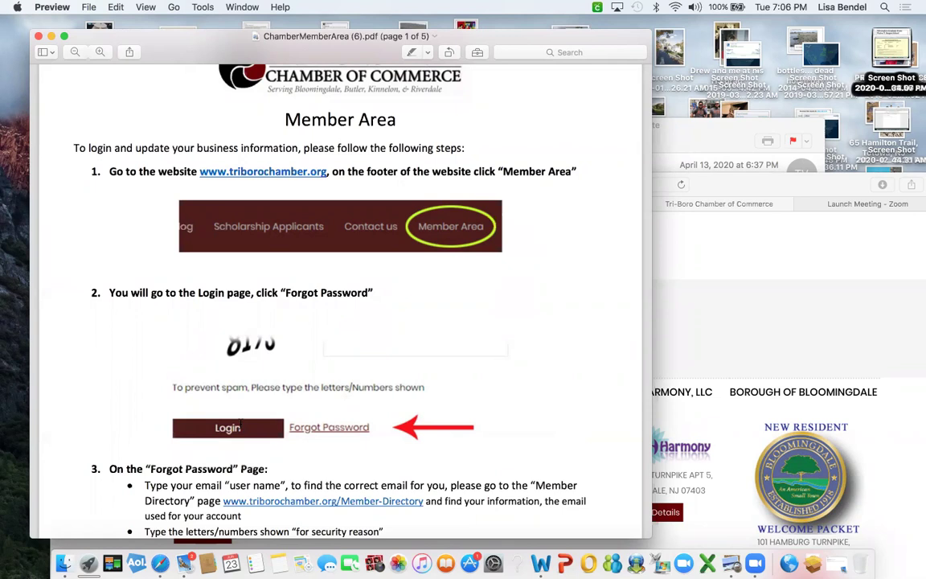
pyautogui.moveTo(190, 55); pyautogui.dragTo(159, 43)
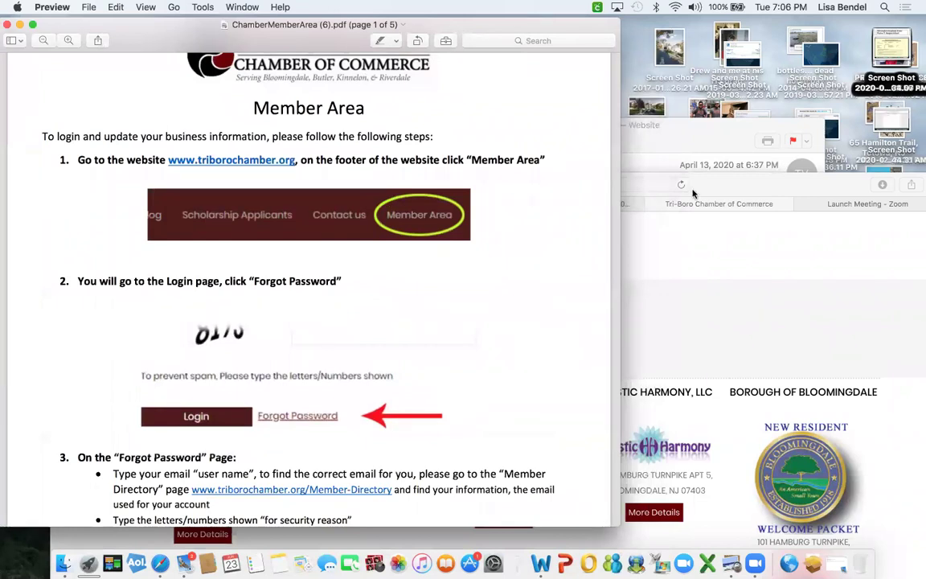
# Bring the website to the top of the screen and follow the footer's Member Area link.
pyautogui.click(742, 207)
pyautogui.moveTo(719, 176); pyautogui.dragTo(704, 22)
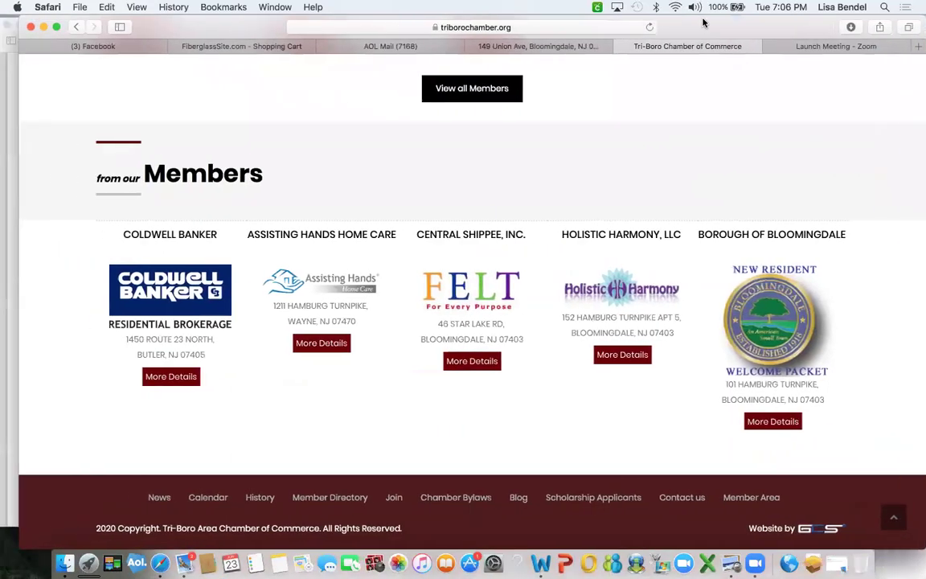
pyautogui.click(738, 499)
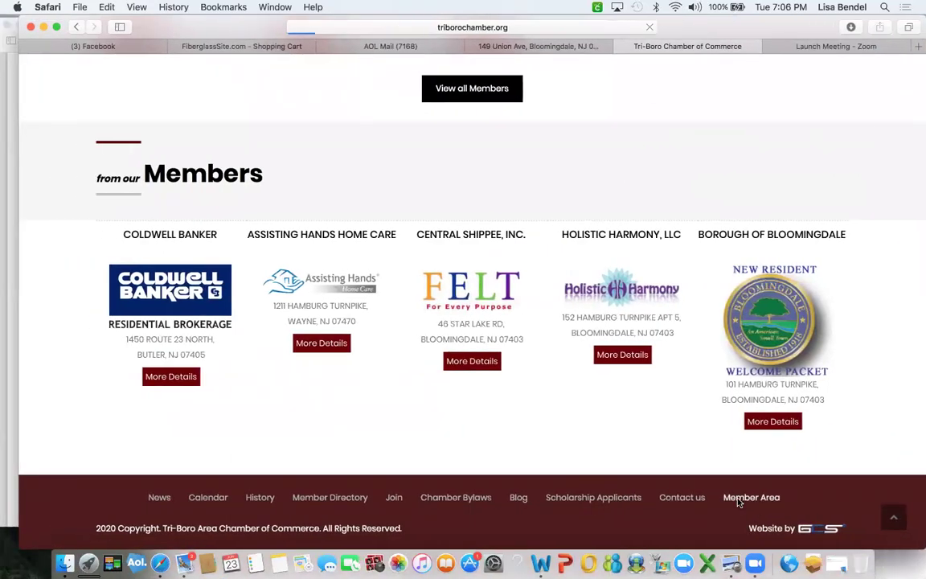
# Enter the member's e-mail, password and captcha code, then submit the login.
pyautogui.click(135, 392)
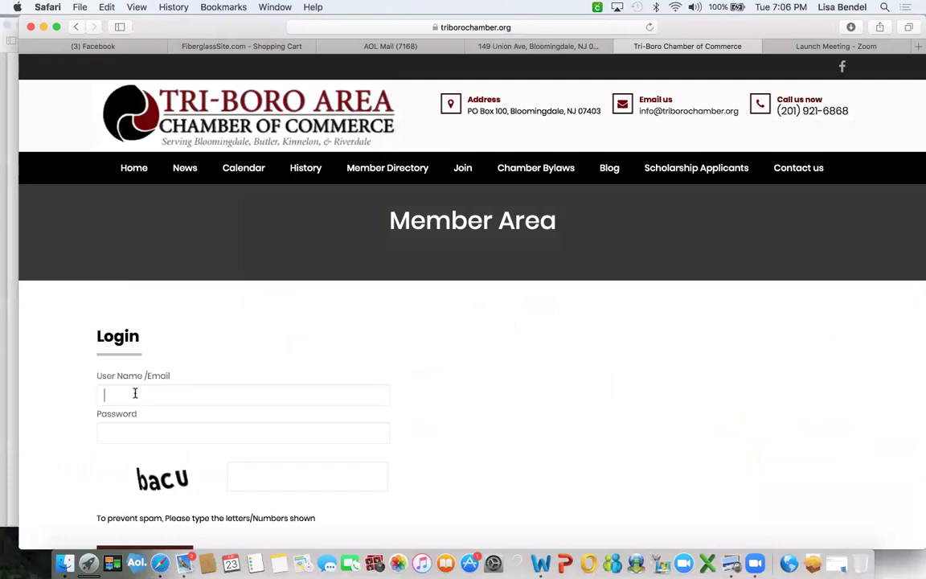
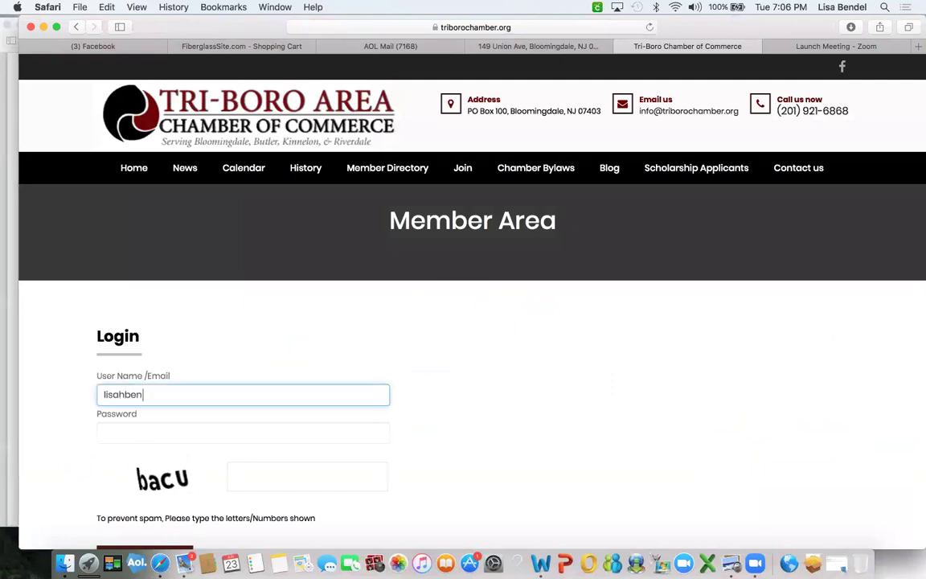
pyautogui.press('Tab')
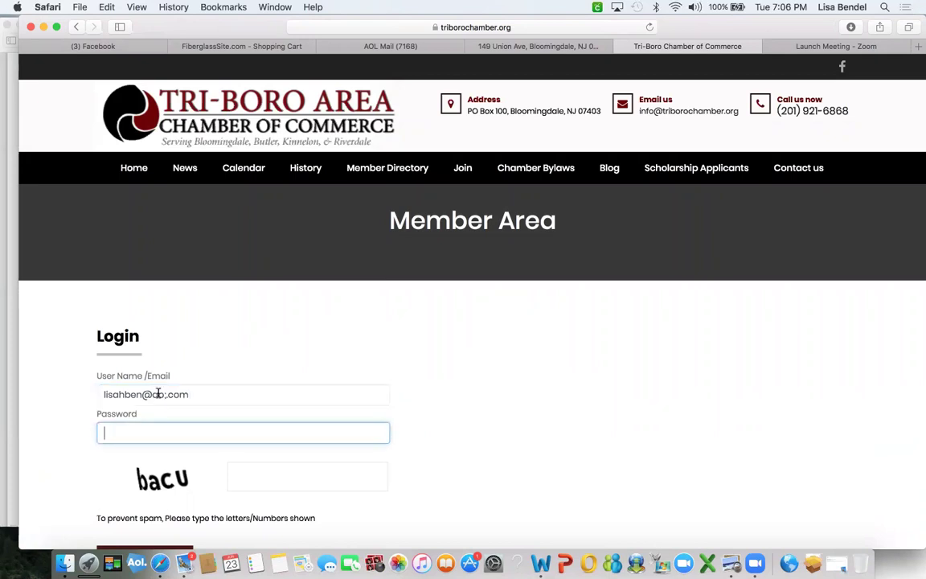
pyautogui.click(209, 394)
pyautogui.press('BackSpace')
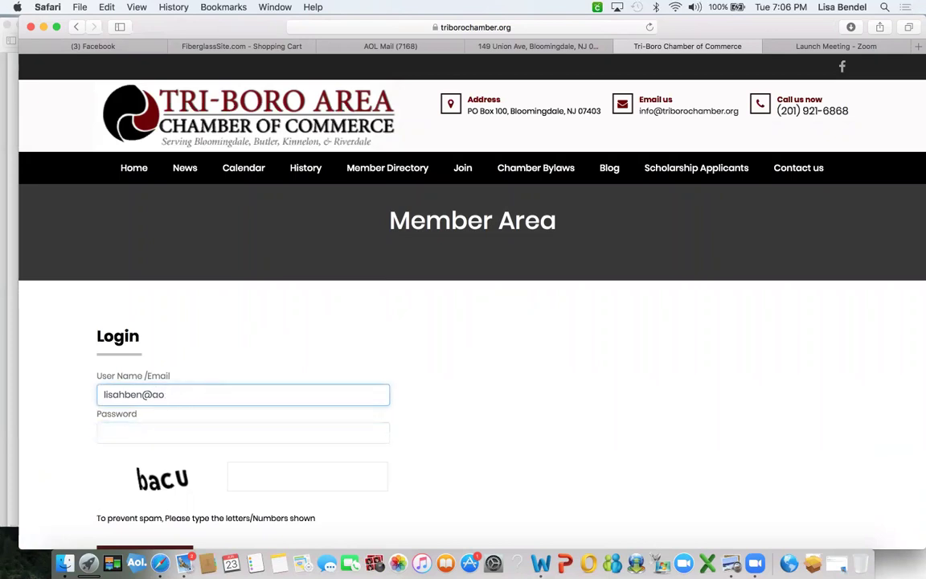
pyautogui.write('om')
pyautogui.press('Tab')
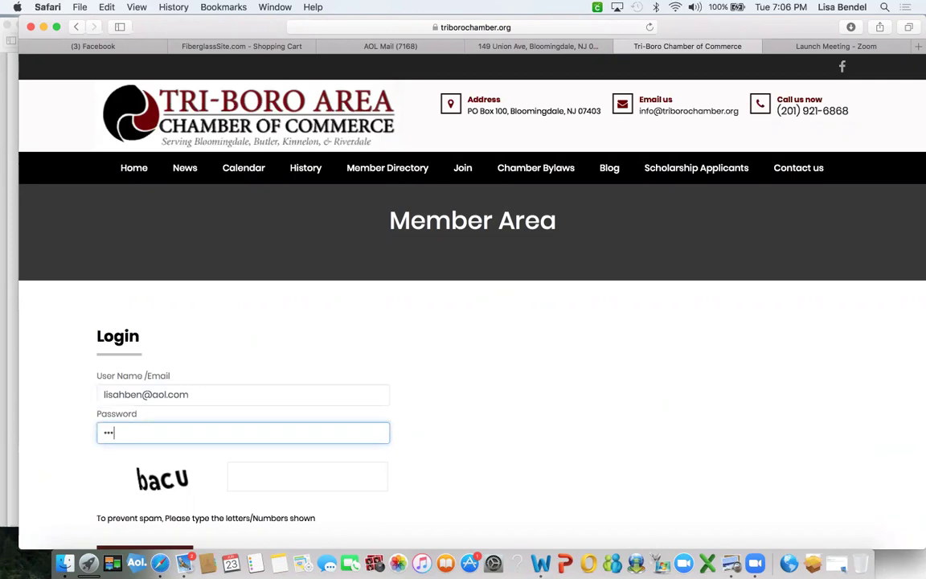
pyautogui.click(279, 478)
pyautogui.write('bacu')
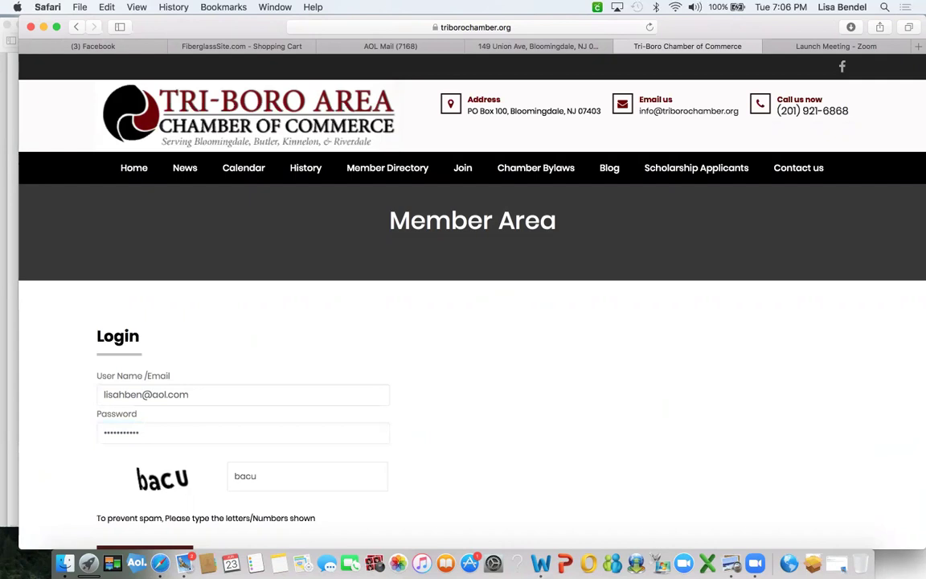
pyautogui.scroll(-3, 241, 402)
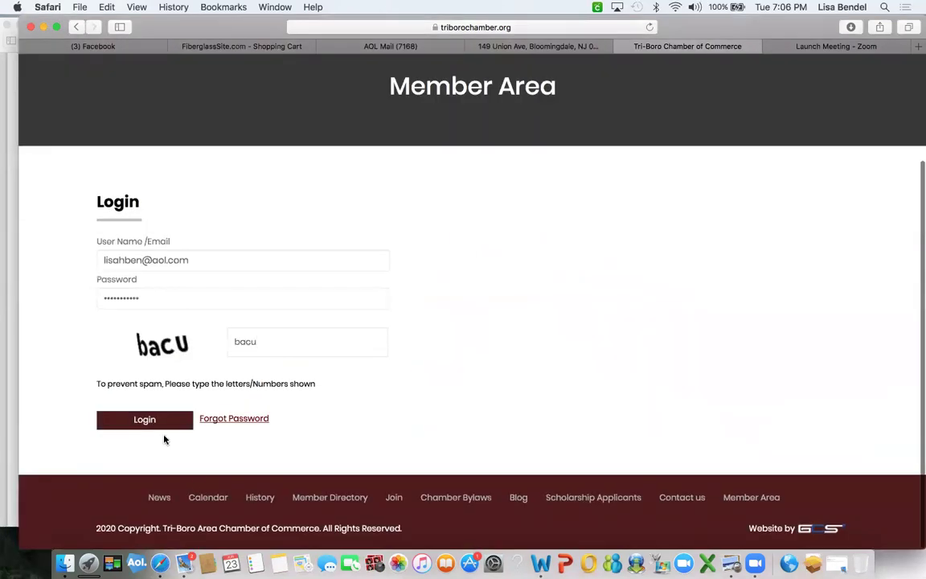
pyautogui.click(141, 419)
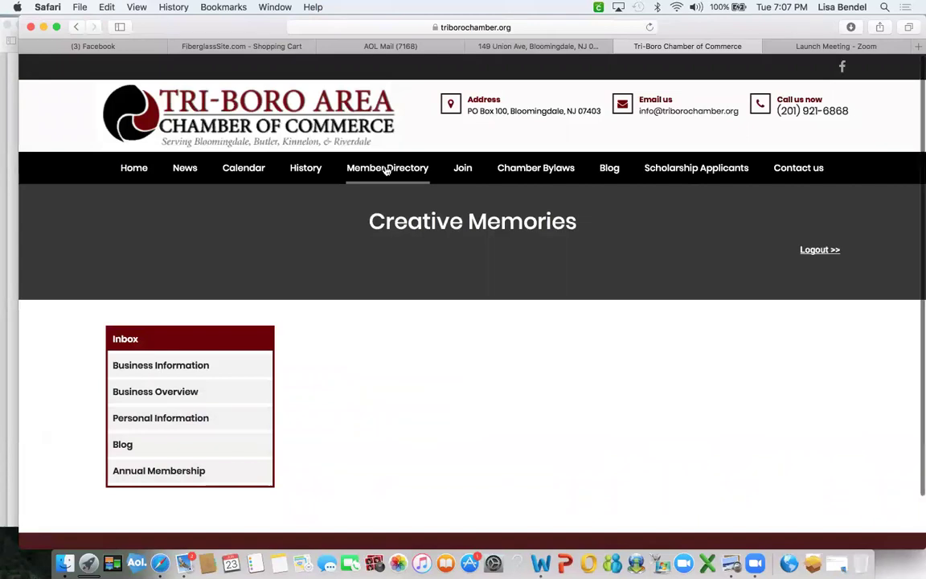
# Open the Member Directory in a new window and scroll through the listings.
pyautogui.rightClick(387, 170)
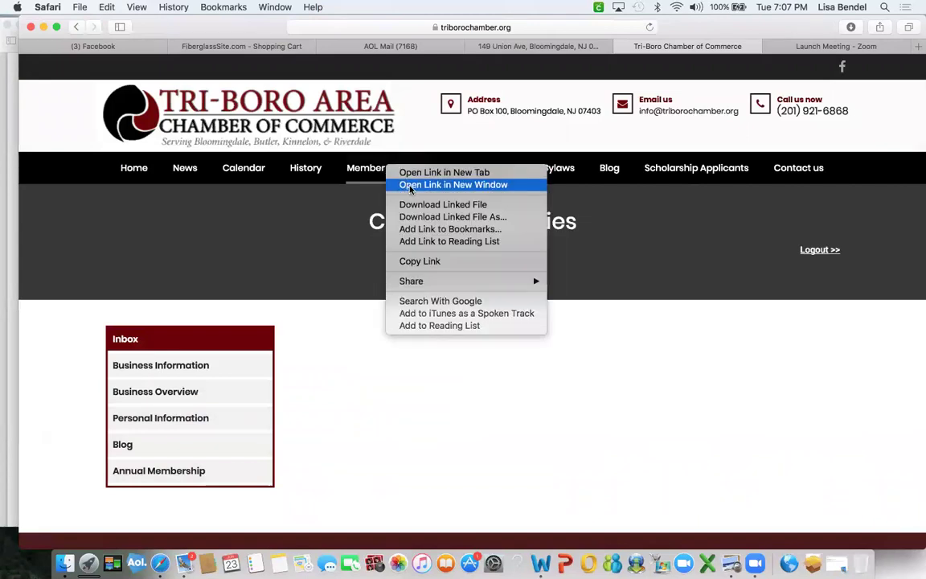
pyautogui.click(410, 187)
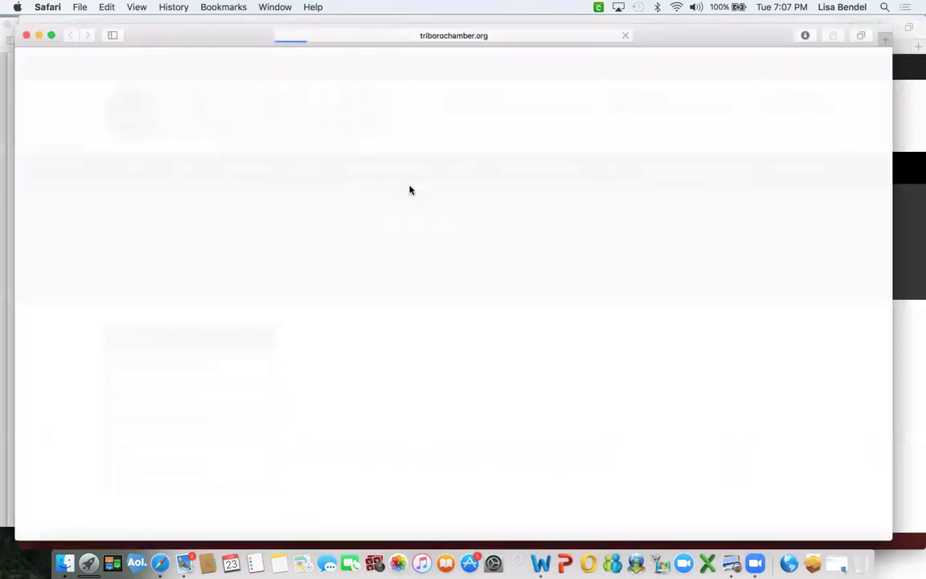
pyautogui.moveTo(209, 30); pyautogui.dragTo(304, 7)
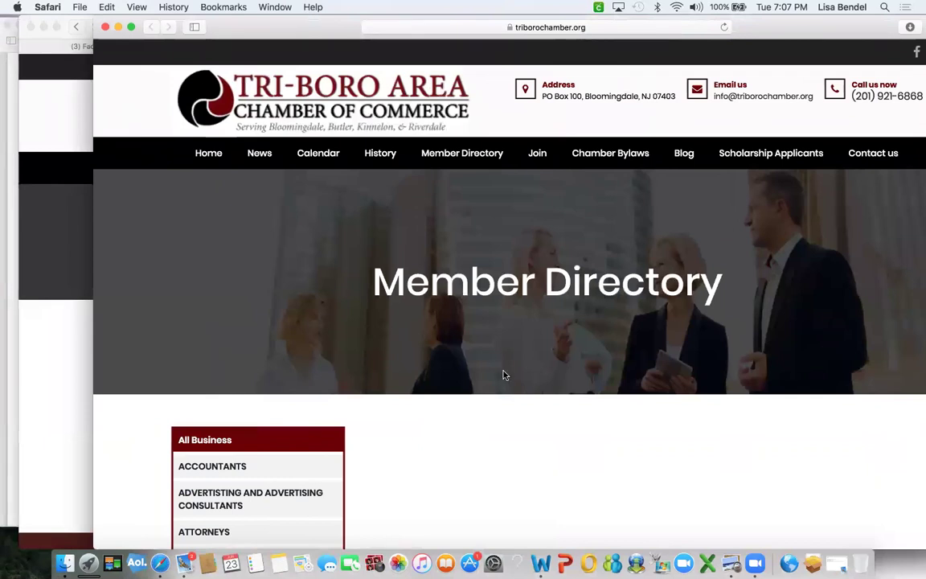
pyautogui.scroll(-5, 505, 376)
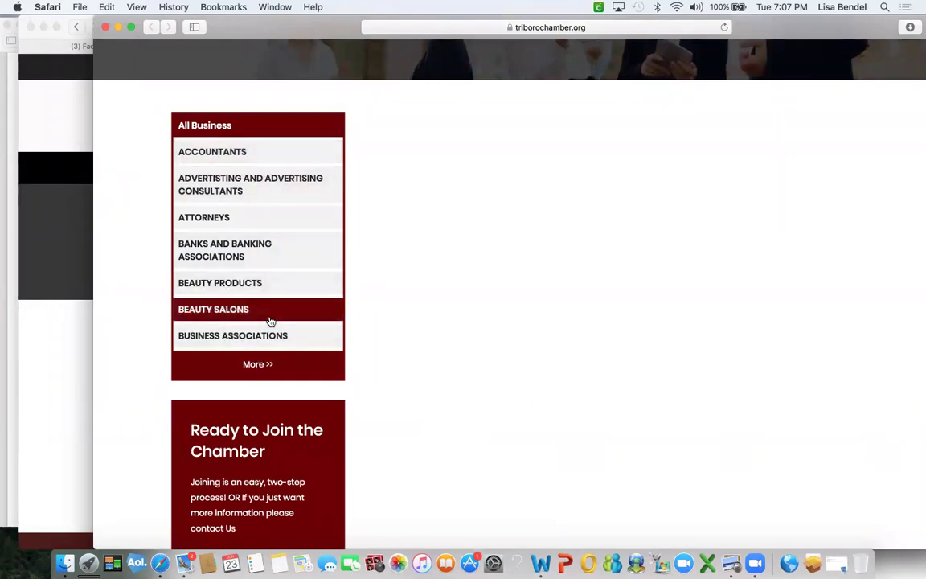
pyautogui.scroll(-3, 265, 326)
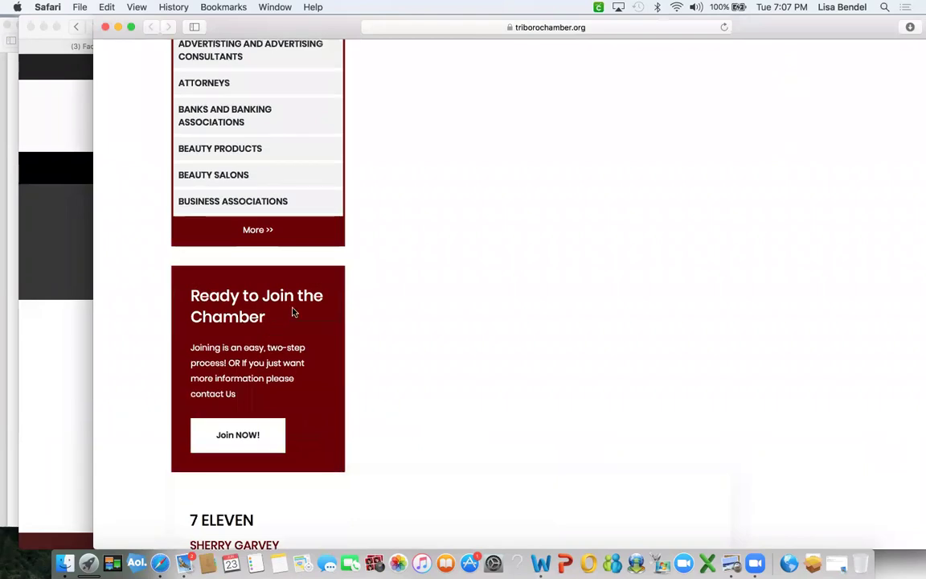
pyautogui.scroll(-5, 403, 330)
pyautogui.scroll(-15, 447, 344)
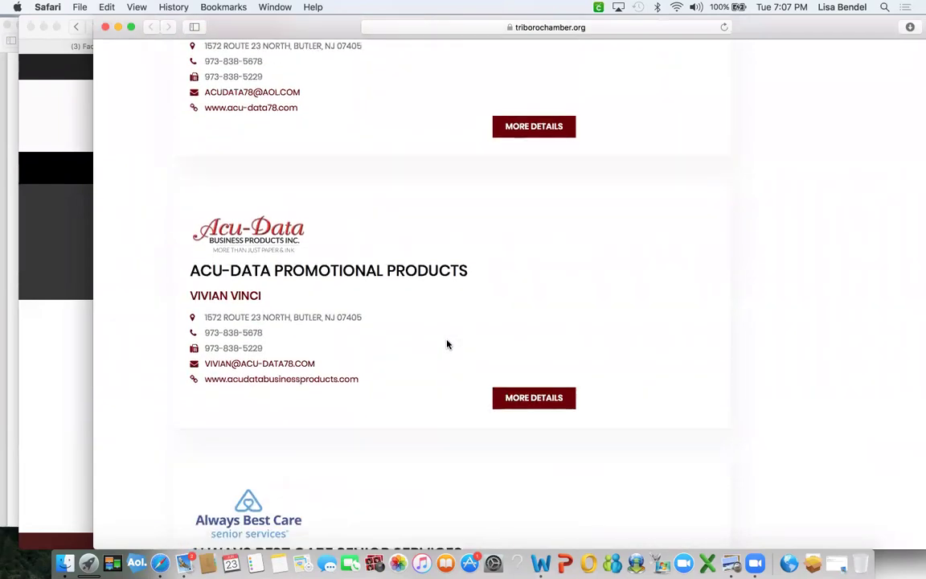
pyautogui.scroll(-20, 448, 344)
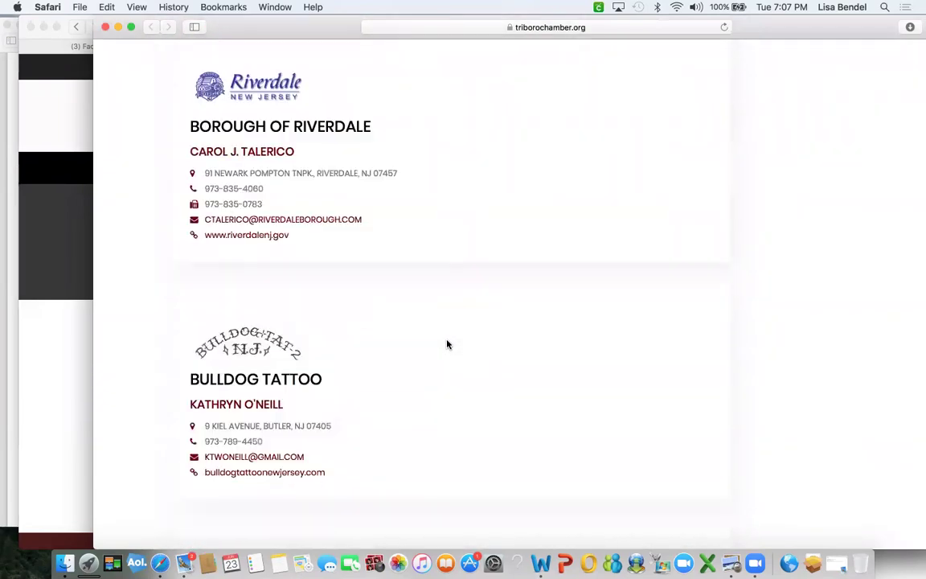
pyautogui.scroll(-20, 448, 344)
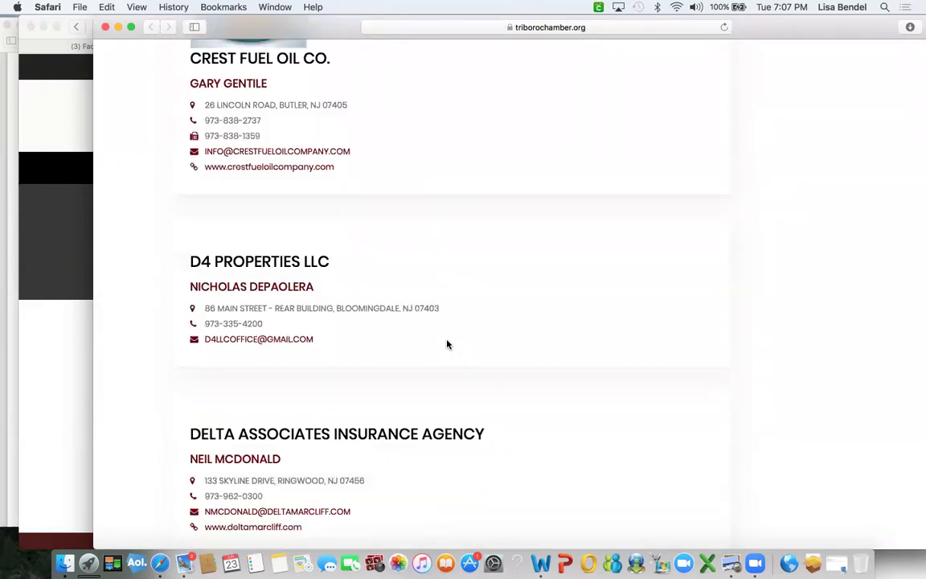
pyautogui.scroll(3, 448, 344)
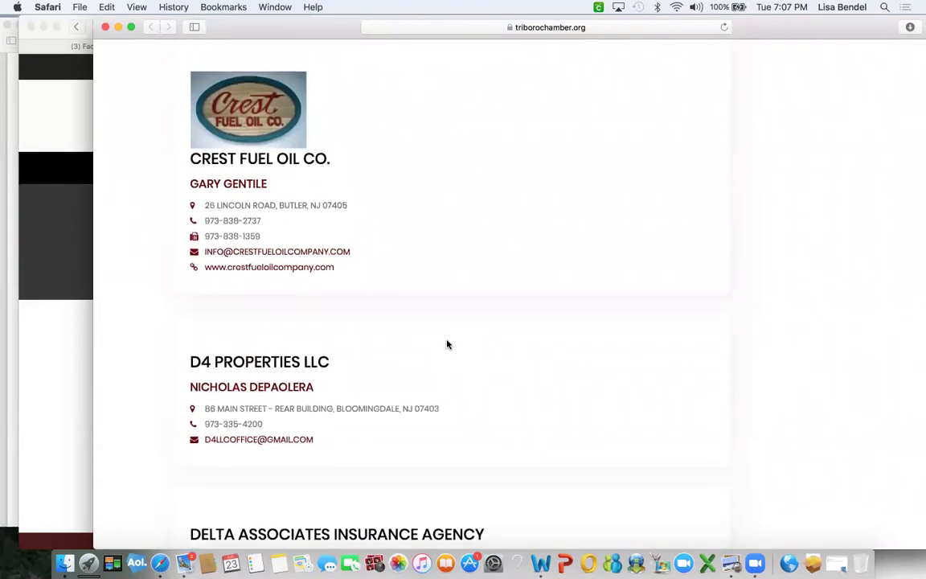
pyautogui.scroll(5, 448, 344)
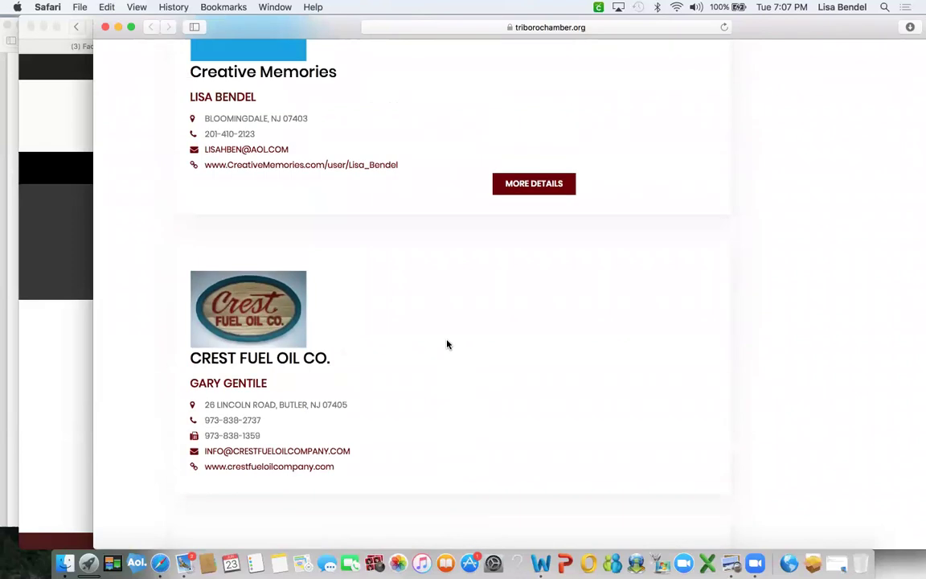
pyautogui.scroll(3, 448, 344)
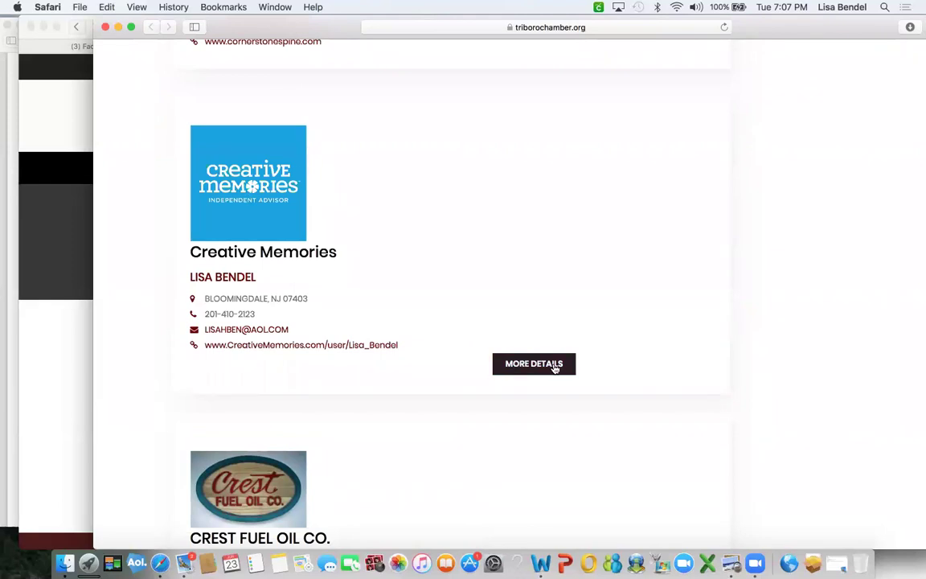
# View the Creative Memories details page, then return to the member-area window.
pyautogui.click(543, 368)
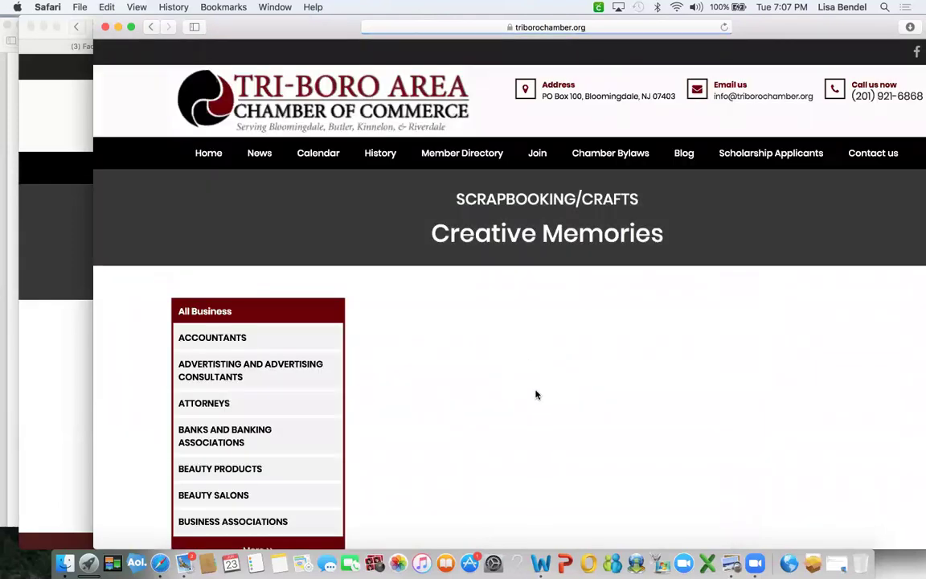
pyautogui.scroll(-10, 535, 392)
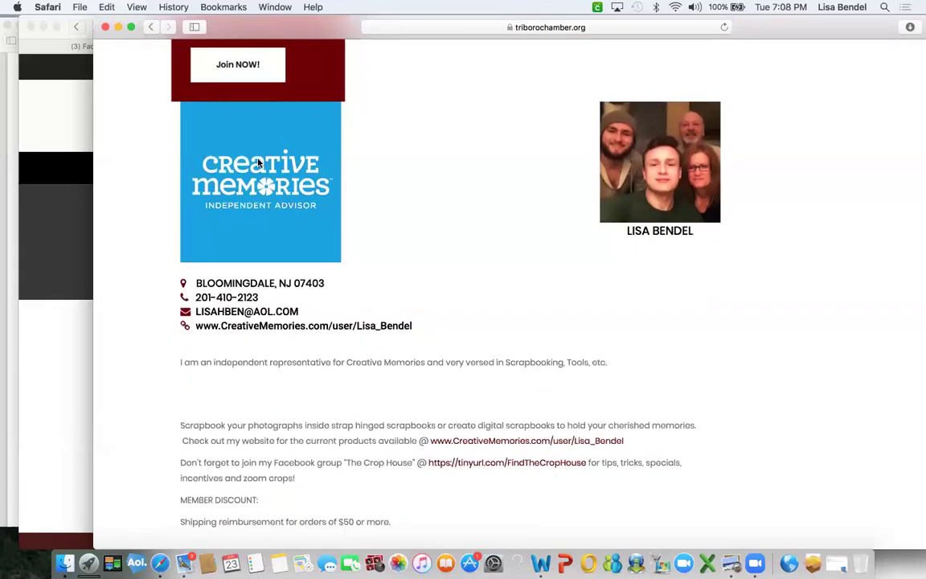
pyautogui.scroll(-3, 366, 508)
pyautogui.scroll(3, 370, 499)
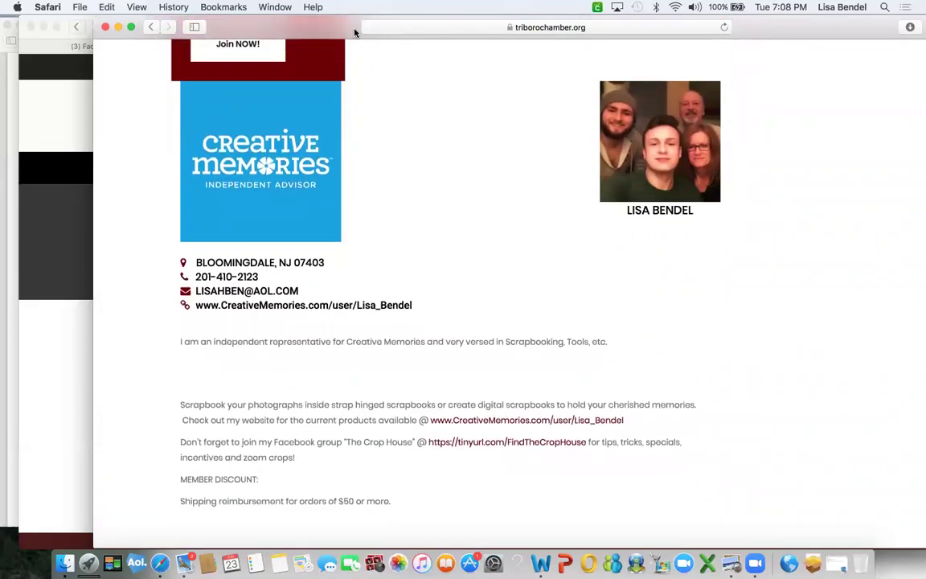
pyautogui.click(57, 109)
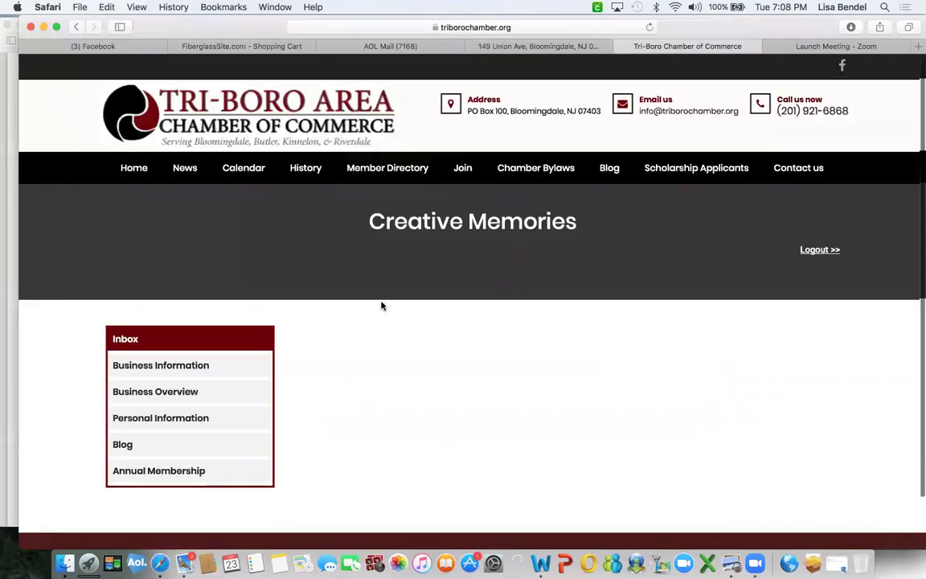
# Open the Business Information form from the member-area sidebar.
pyautogui.scroll(-2, 380, 306)
pyautogui.click(155, 311)
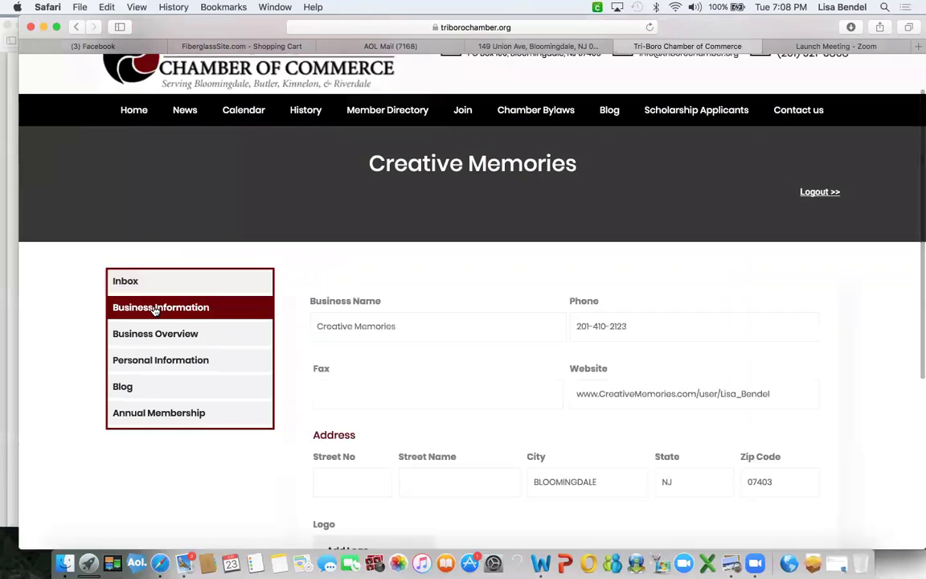
pyautogui.scroll(-3, 344, 238)
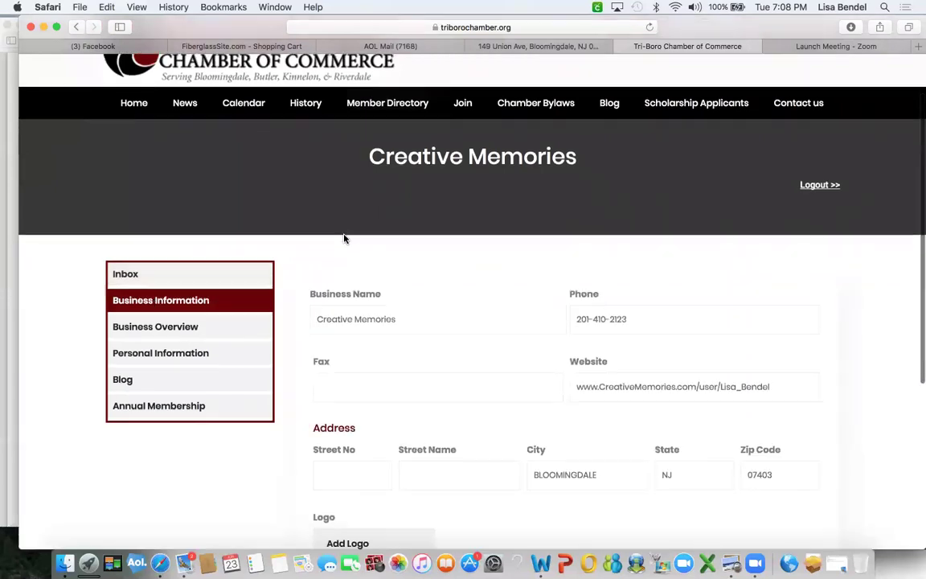
# Review the member-area instructions PDF, closing its extra copy and then the PDF itself.
pyautogui.moveTo(119, 63); pyautogui.dragTo(183, 64)
pyautogui.click(44, 191)
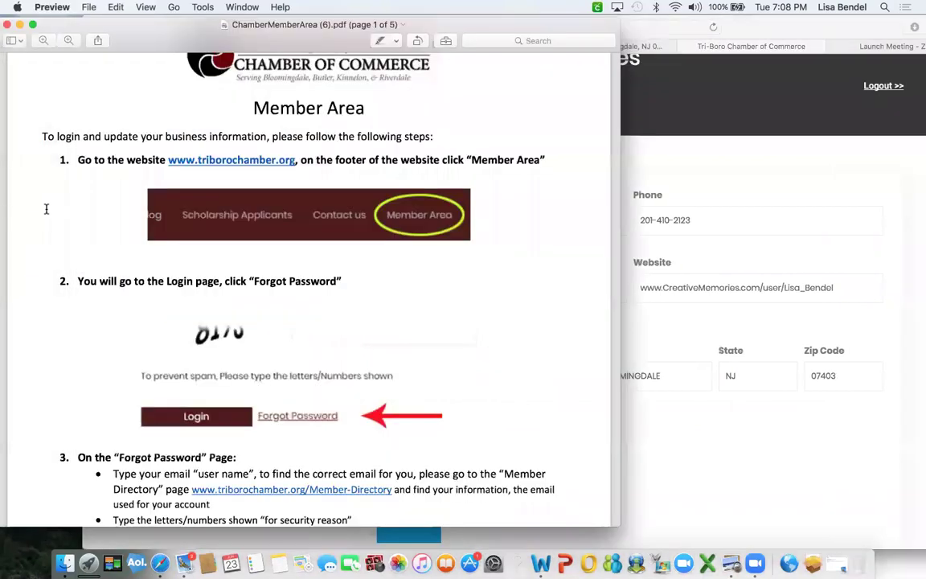
pyautogui.click(7, 24)
pyautogui.moveTo(269, 22); pyautogui.dragTo(131, 23)
pyautogui.click(876, 345)
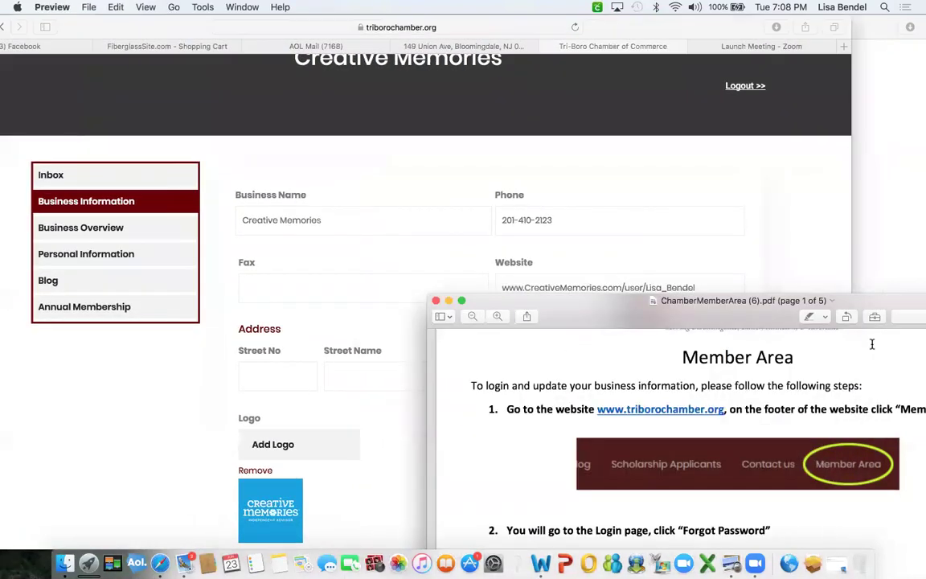
pyautogui.moveTo(744, 312); pyautogui.dragTo(672, 129)
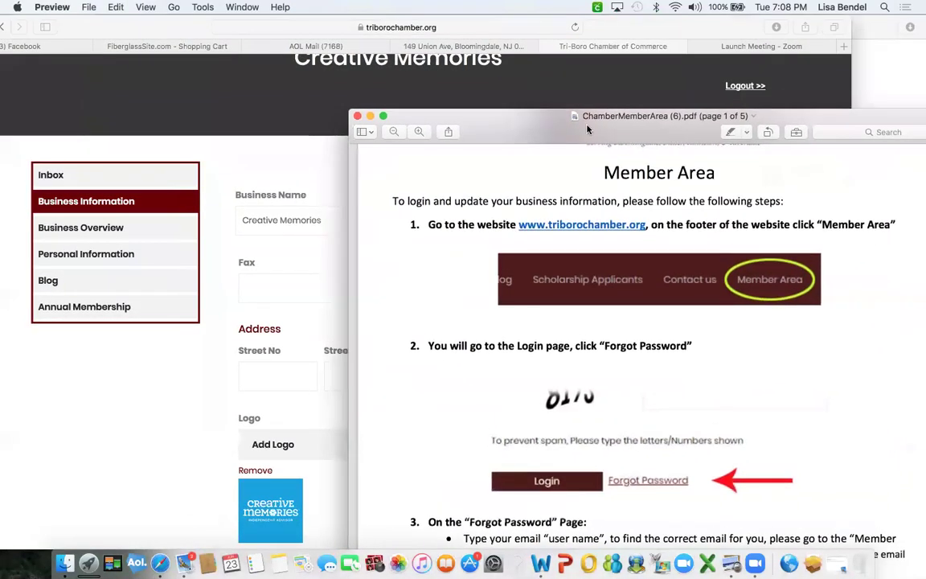
pyautogui.click(358, 117)
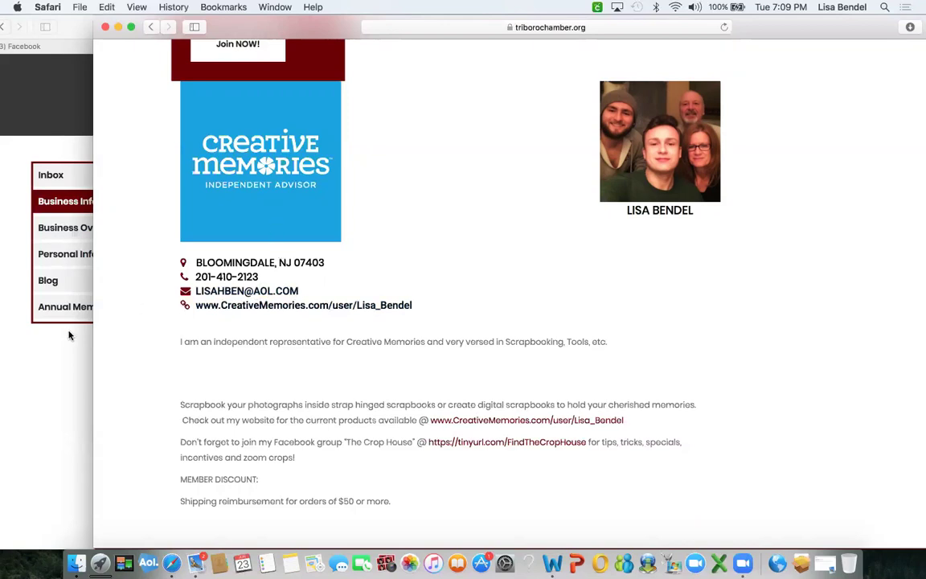
# Compare the Business Information form against the public Creative Memories profile.
pyautogui.click(62, 299)
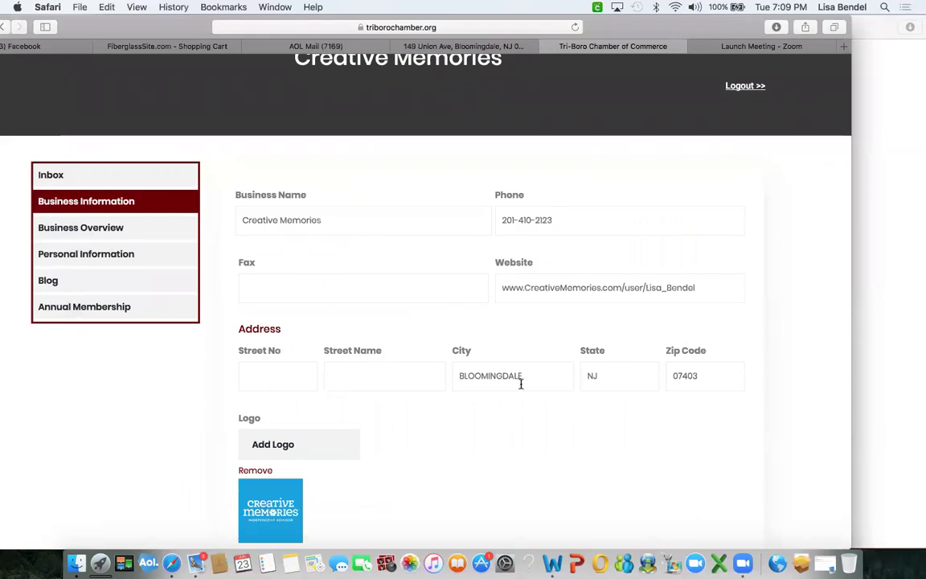
pyautogui.scroll(-3, 369, 503)
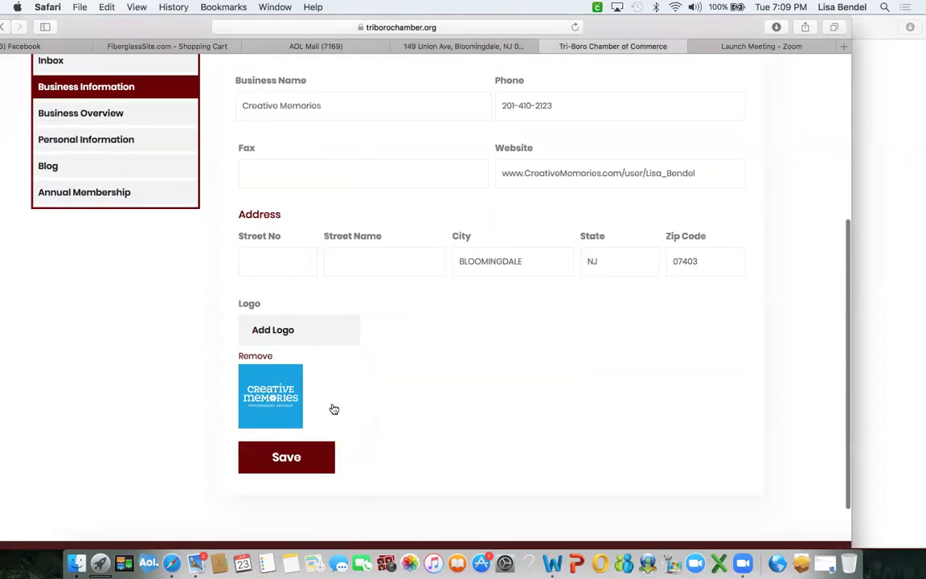
pyautogui.click(891, 223)
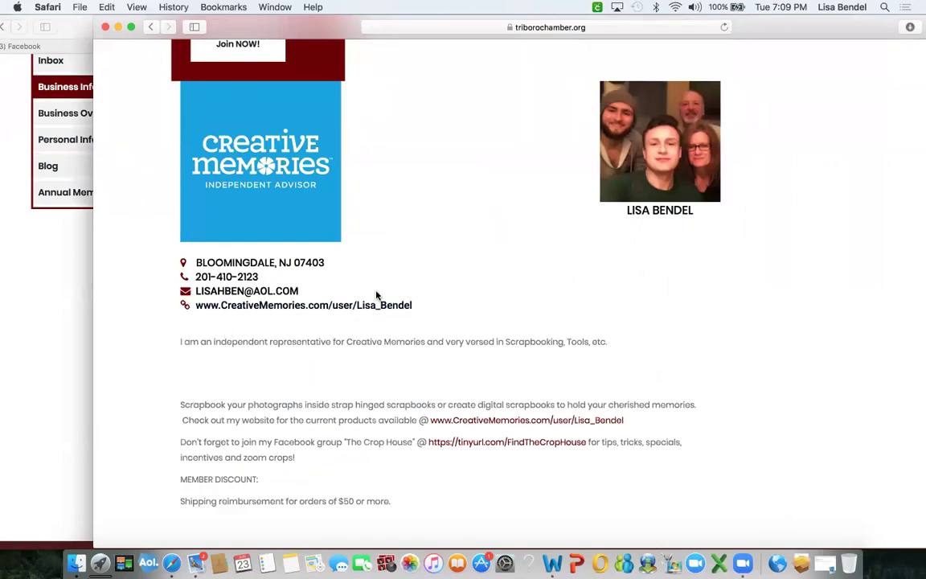
pyautogui.click(45, 244)
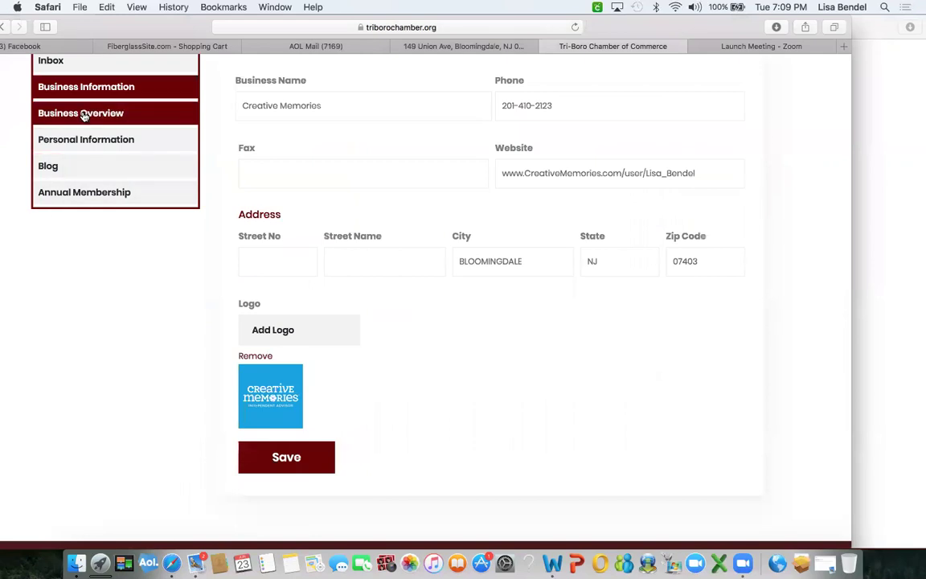
# Open the Business Overview form and check its Description against the public profile.
pyautogui.click(83, 113)
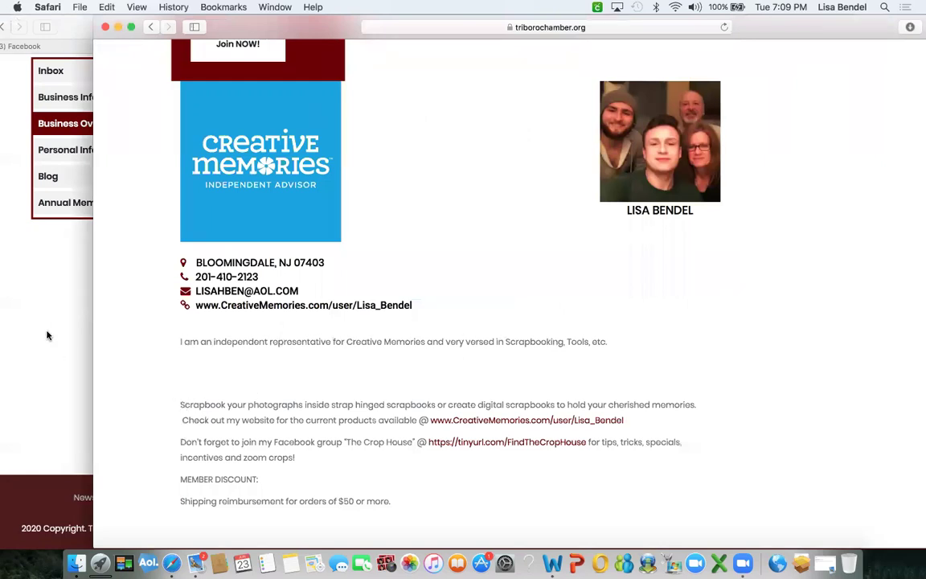
pyautogui.click(43, 294)
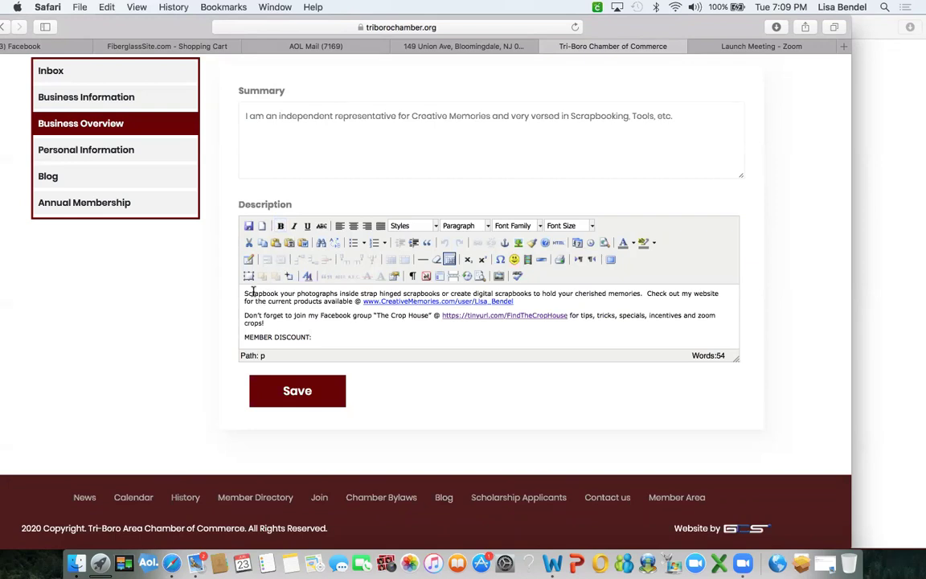
pyautogui.scroll(-2, 325, 316)
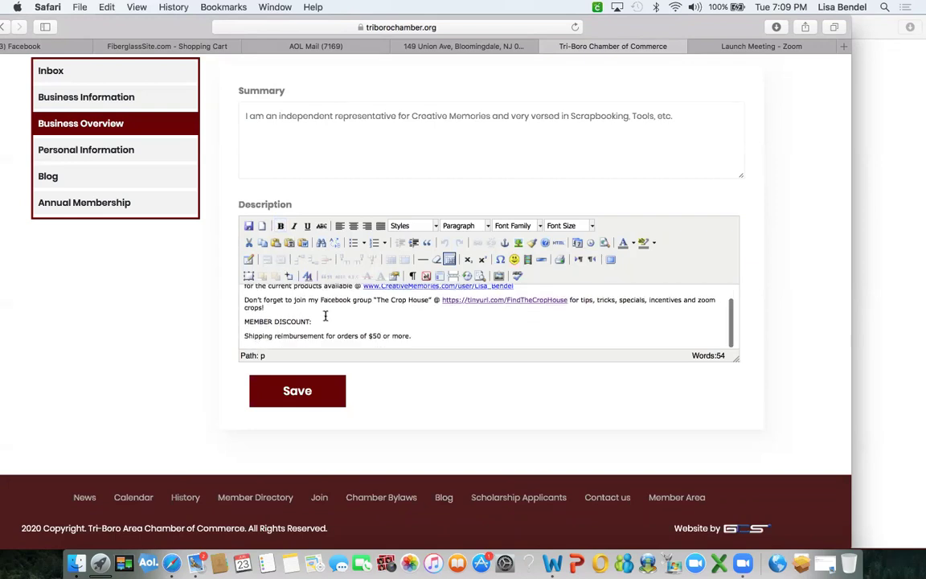
pyautogui.click(879, 267)
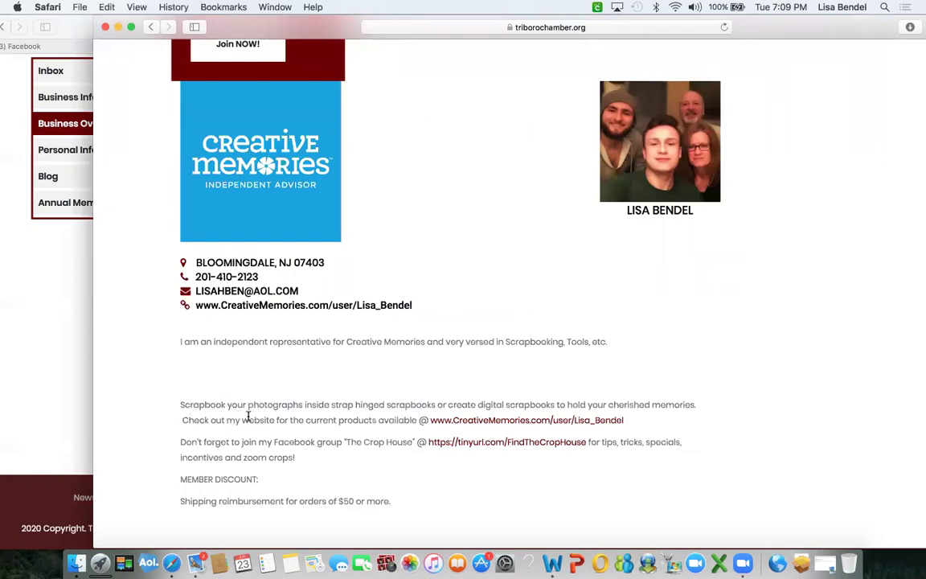
pyautogui.click(70, 354)
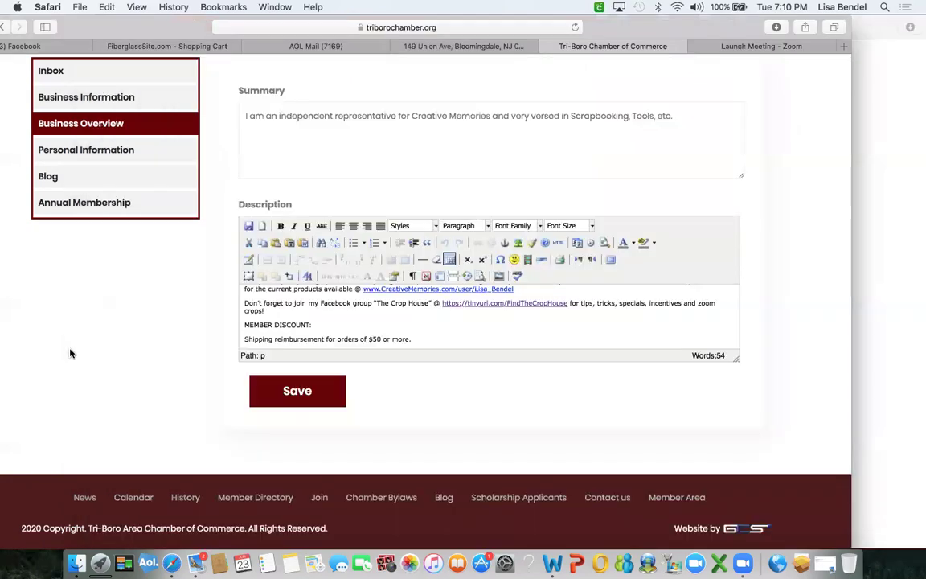
# Make 'The Crop House' bold at font size 2 (10pt).
pyautogui.moveTo(374, 303); pyautogui.dragTo(426, 303)
pyautogui.click(281, 226)
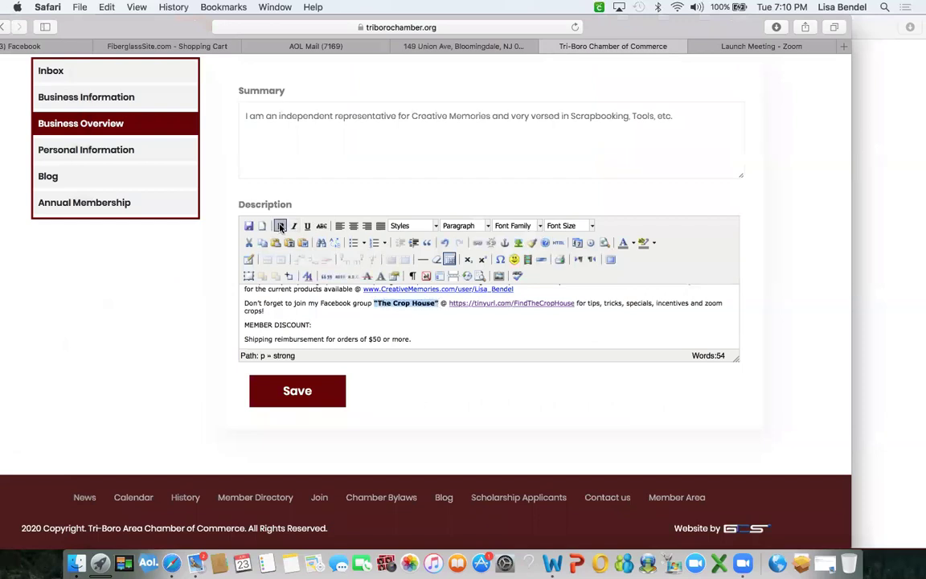
pyautogui.click(591, 227)
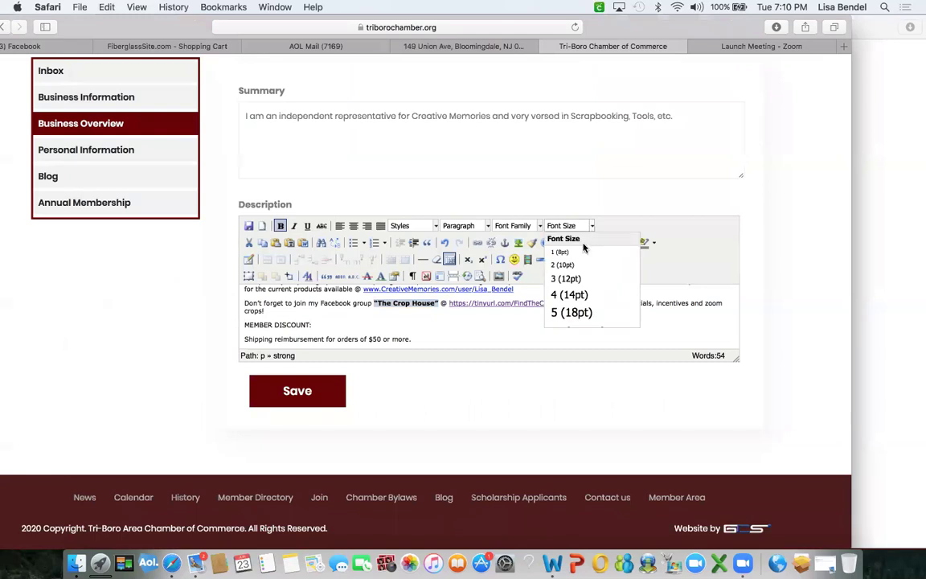
pyautogui.click(565, 265)
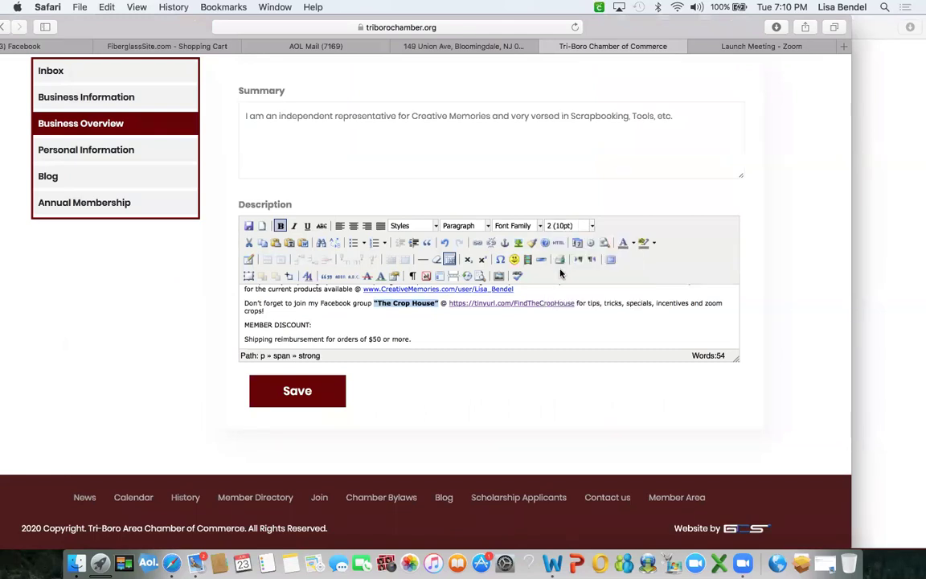
# Make the 'MEMBER DISCOUNT:' heading bold at font size 3 (12pt).
pyautogui.click(488, 322)
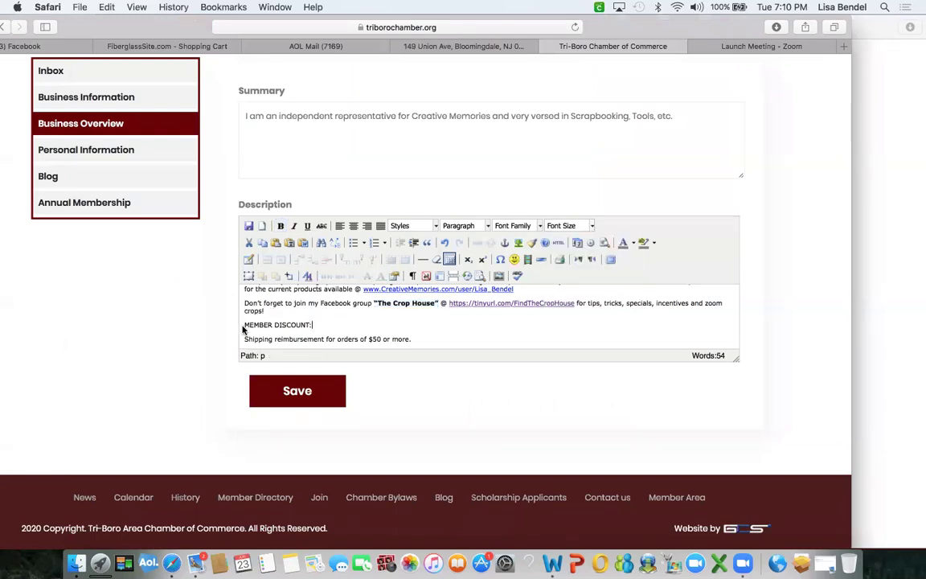
pyautogui.moveTo(243, 325); pyautogui.dragTo(312, 325)
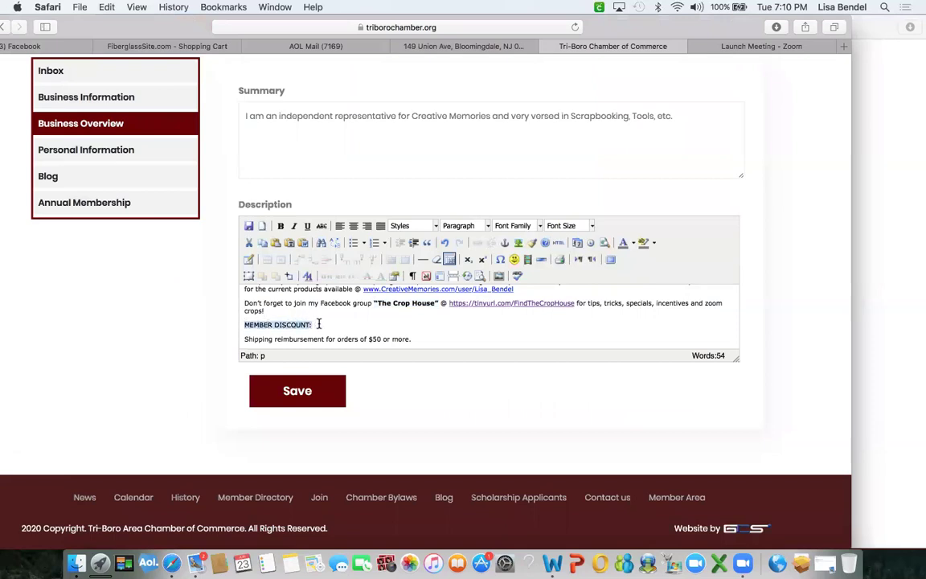
pyautogui.click(281, 226)
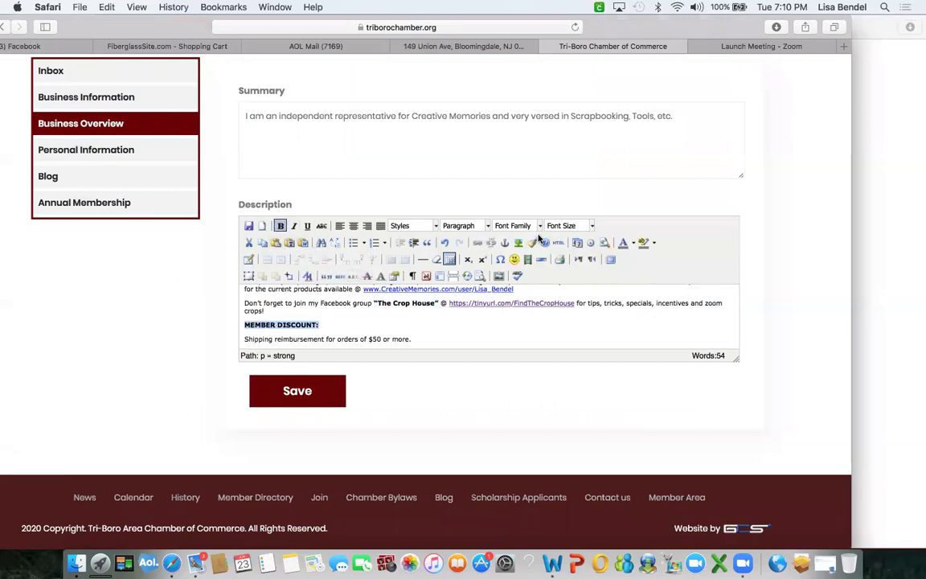
pyautogui.click(592, 226)
pyautogui.click(567, 278)
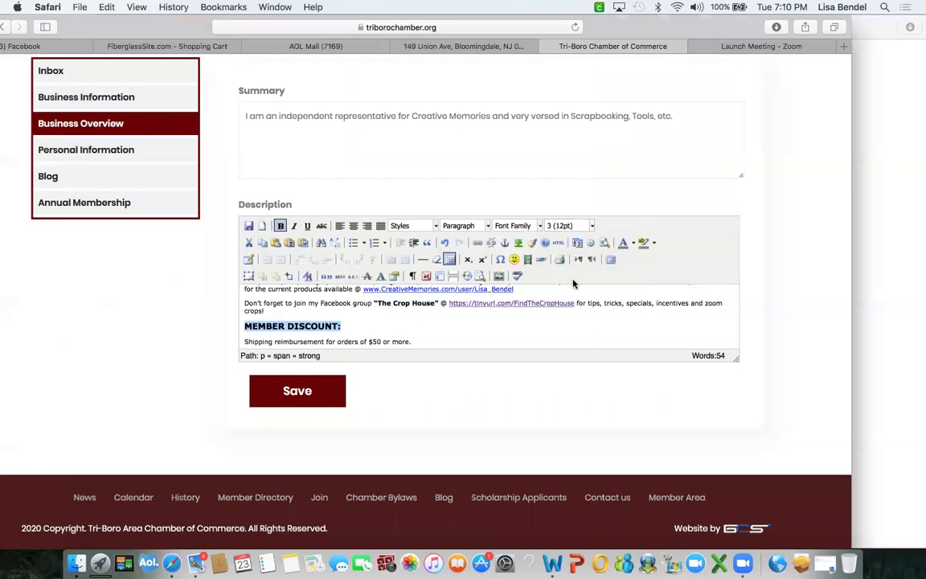
# Make 'Scrapbook your photographs' bold at font size 4 (14pt).
pyautogui.scroll(1, 475, 325)
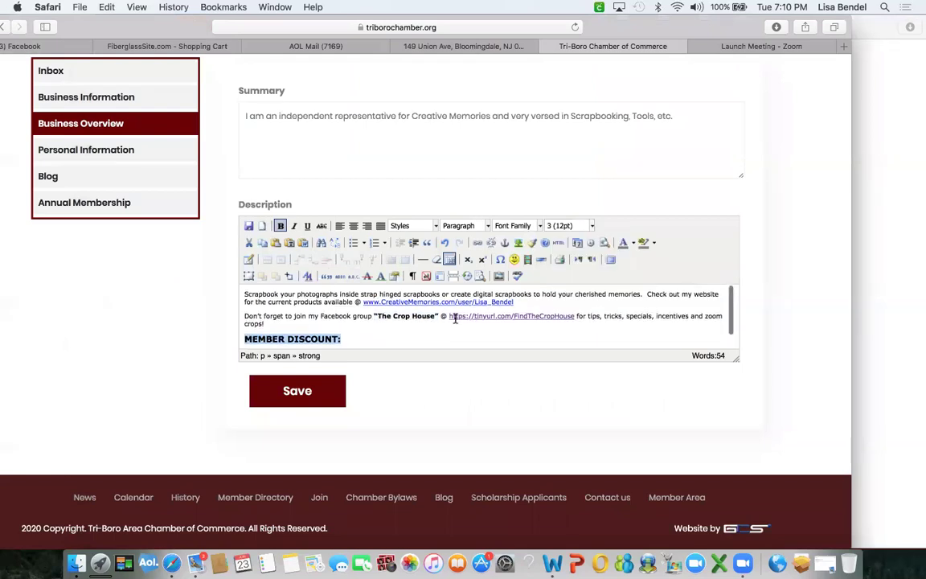
pyautogui.click(244, 294)
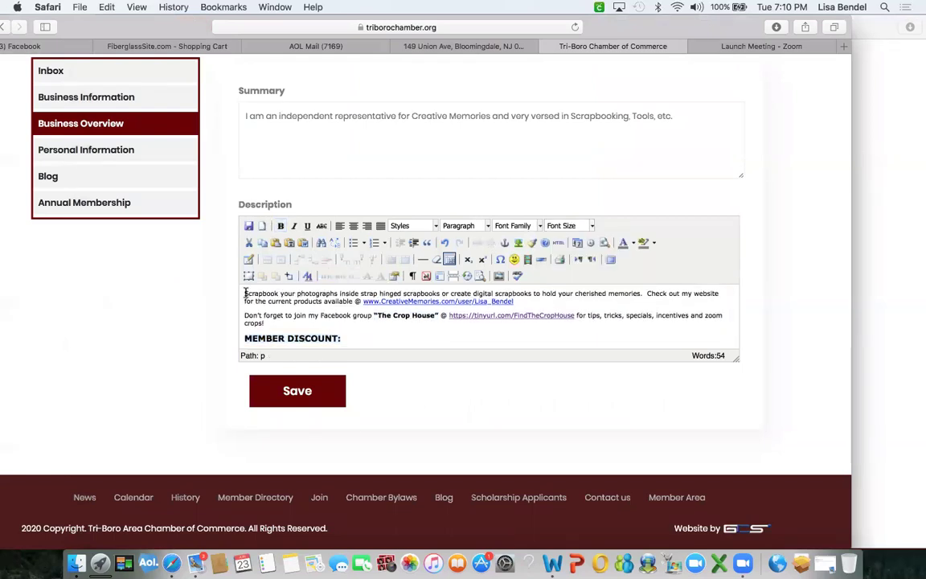
pyautogui.moveTo(246, 295); pyautogui.dragTo(338, 295)
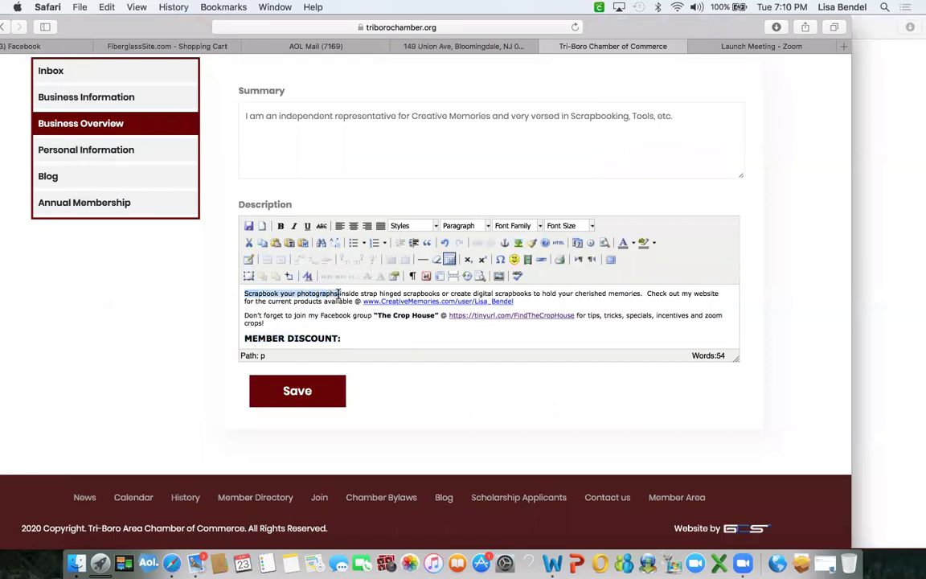
pyautogui.click(280, 225)
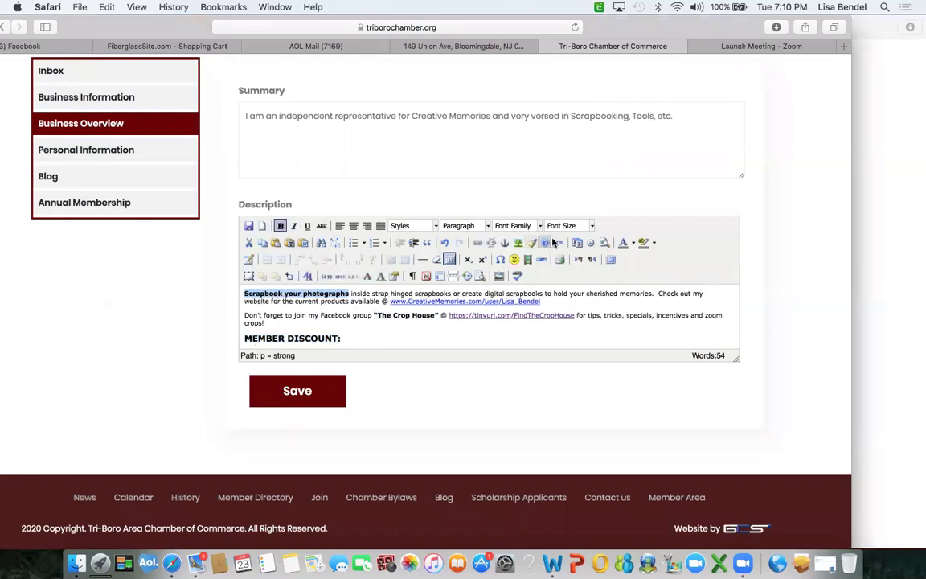
pyautogui.click(593, 226)
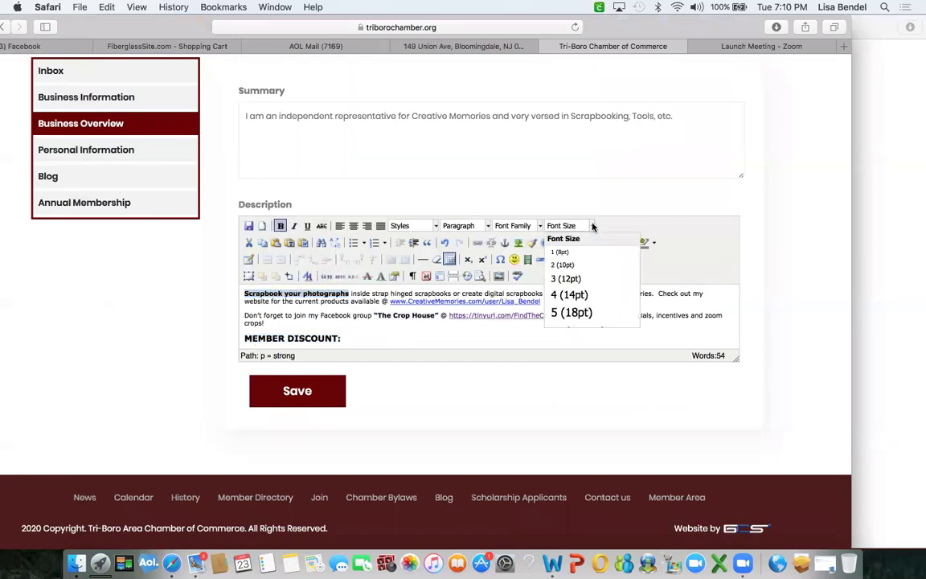
pyautogui.click(570, 290)
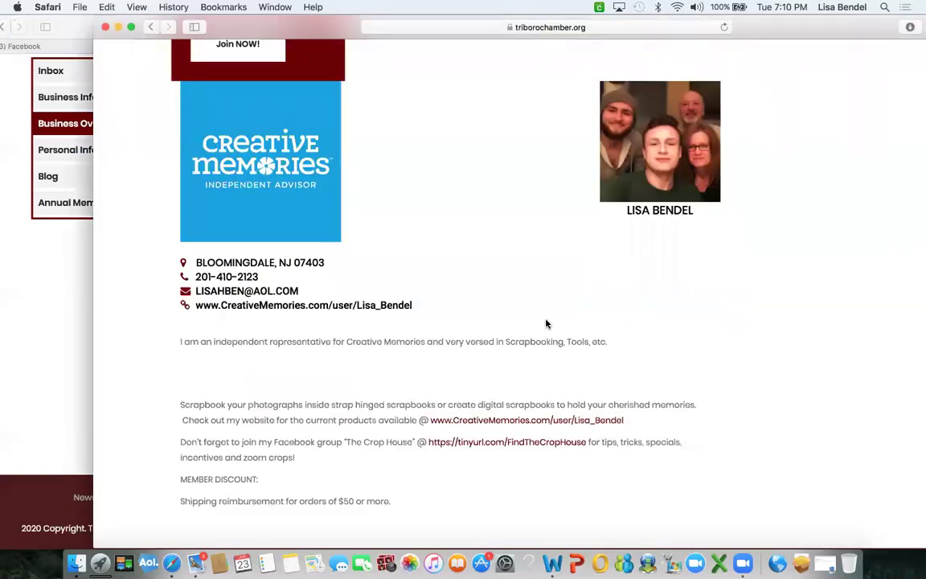
pyautogui.scroll(-2, 530, 311)
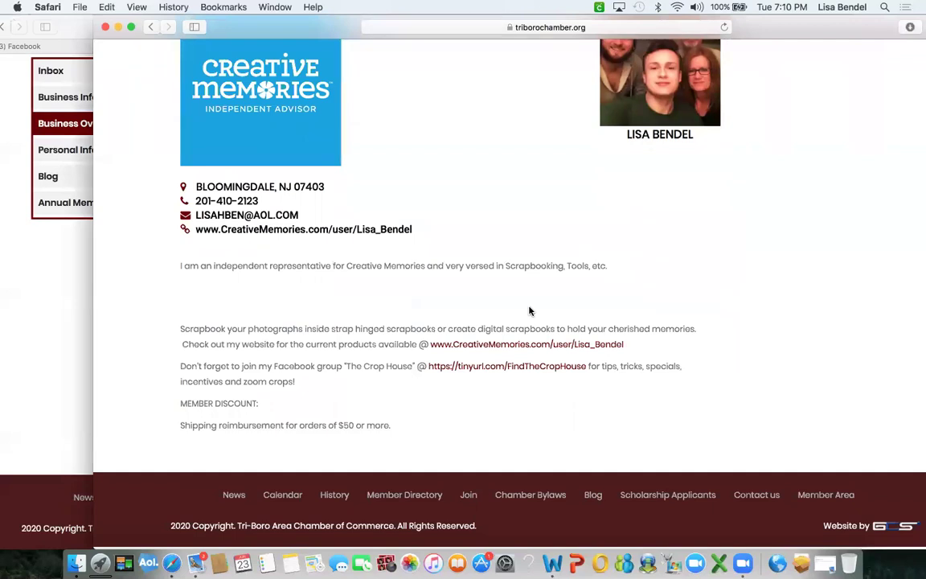
pyautogui.click(62, 275)
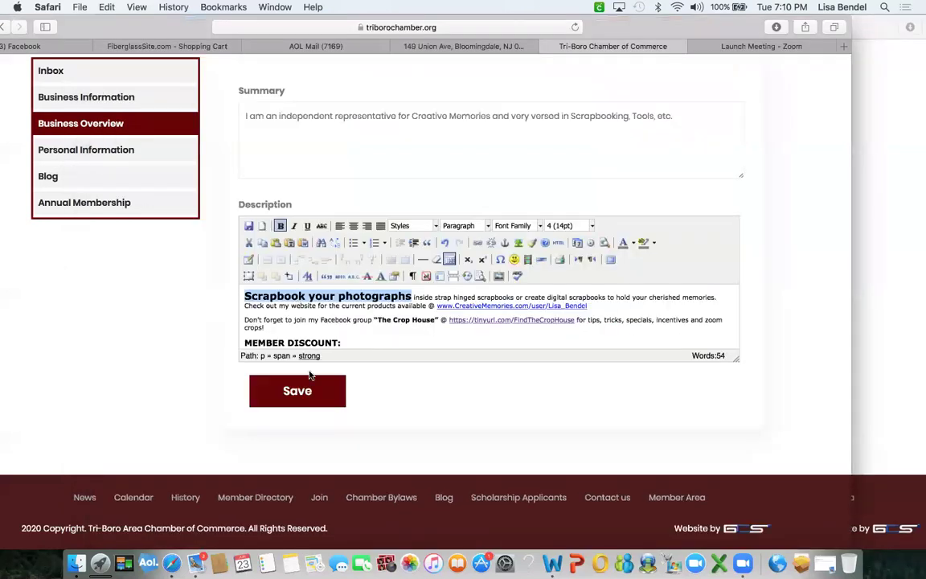
# Save the description, refresh the public profile, and open The Crop House tinyurl link.
pyautogui.click(297, 391)
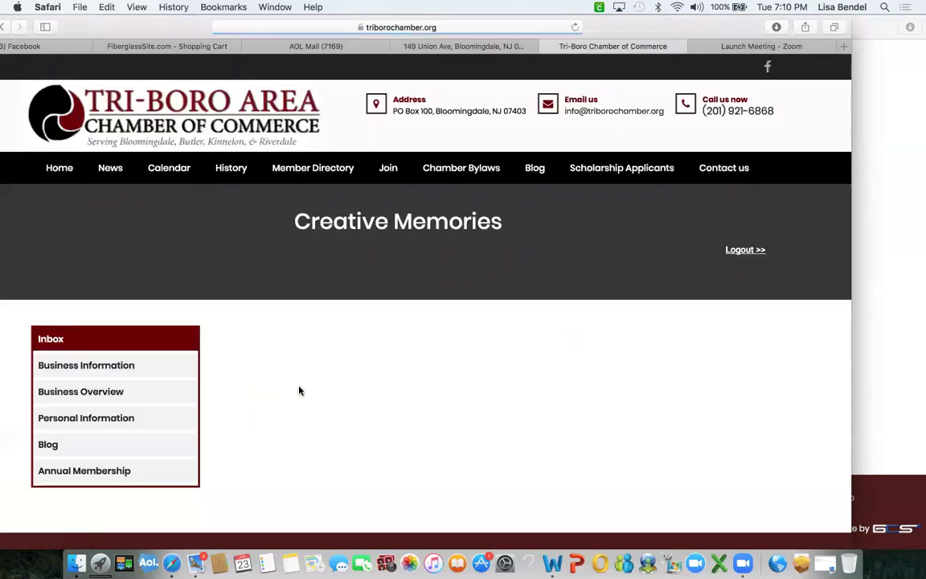
pyautogui.scroll(-2, 522, 349)
pyautogui.click(875, 293)
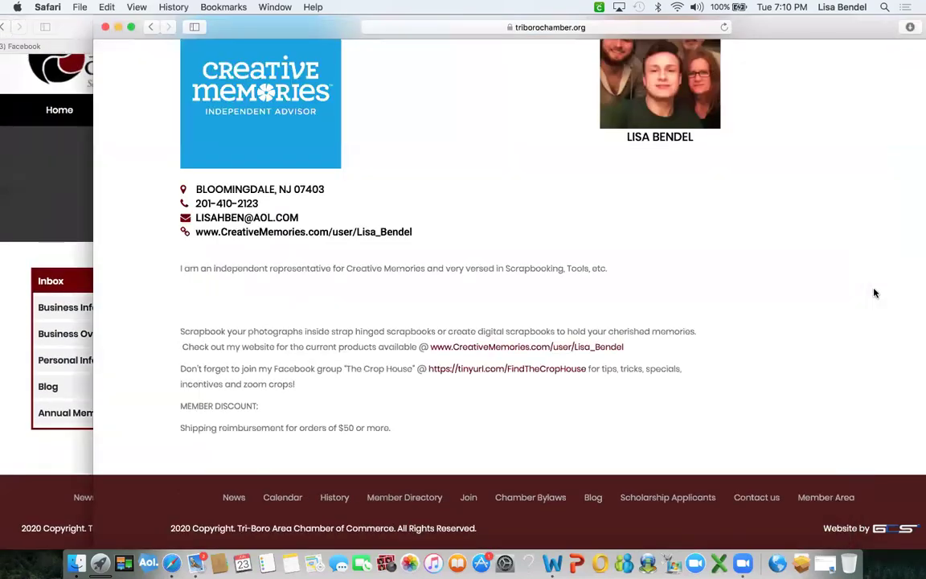
pyautogui.click(723, 27)
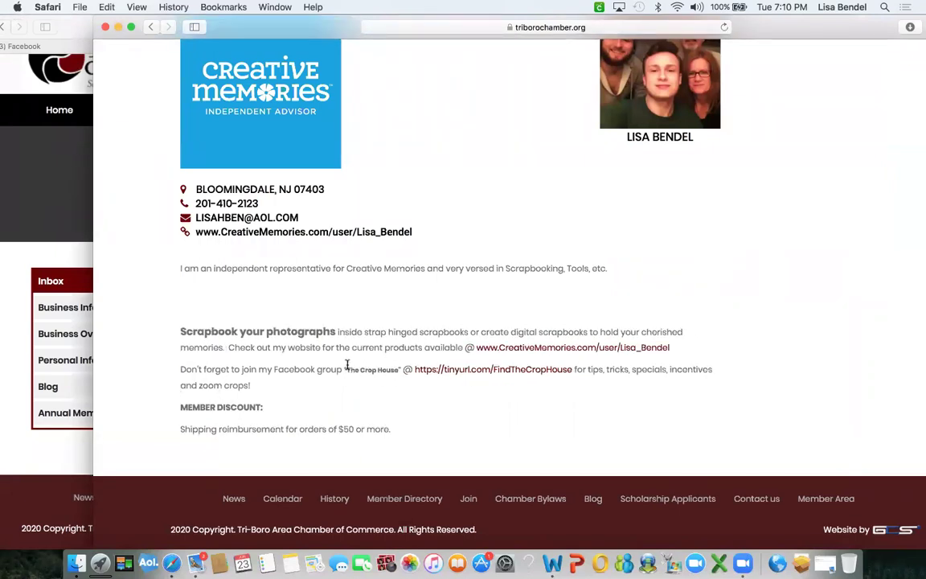
pyautogui.click(473, 372)
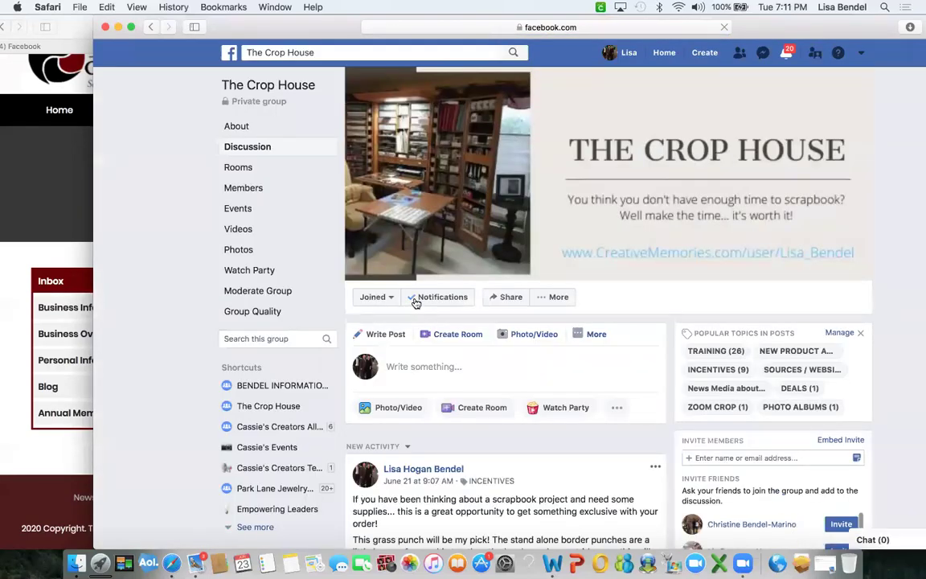
# Check that the CreativeMemories.com link opens, then return to the Creative Memories member profile.
pyautogui.click(152, 29)
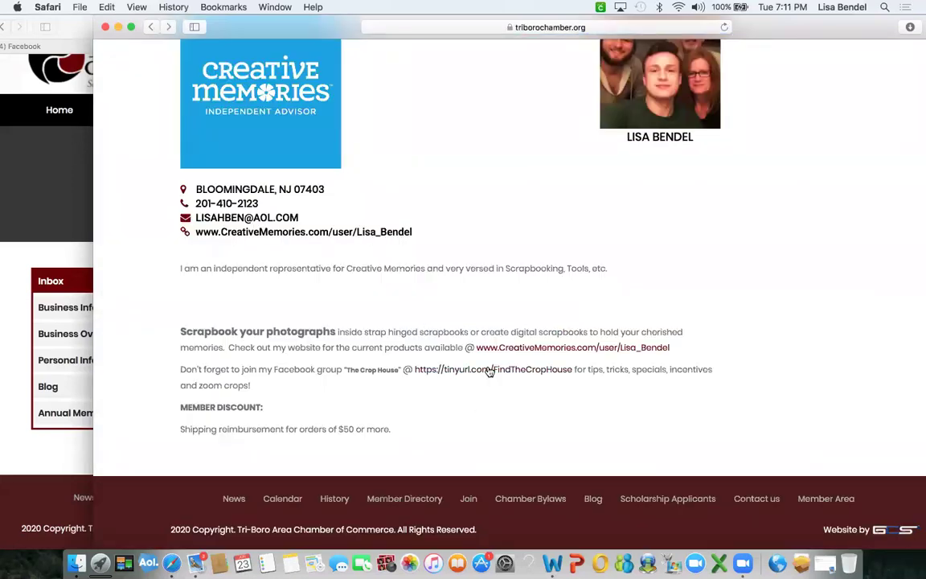
pyautogui.click(555, 348)
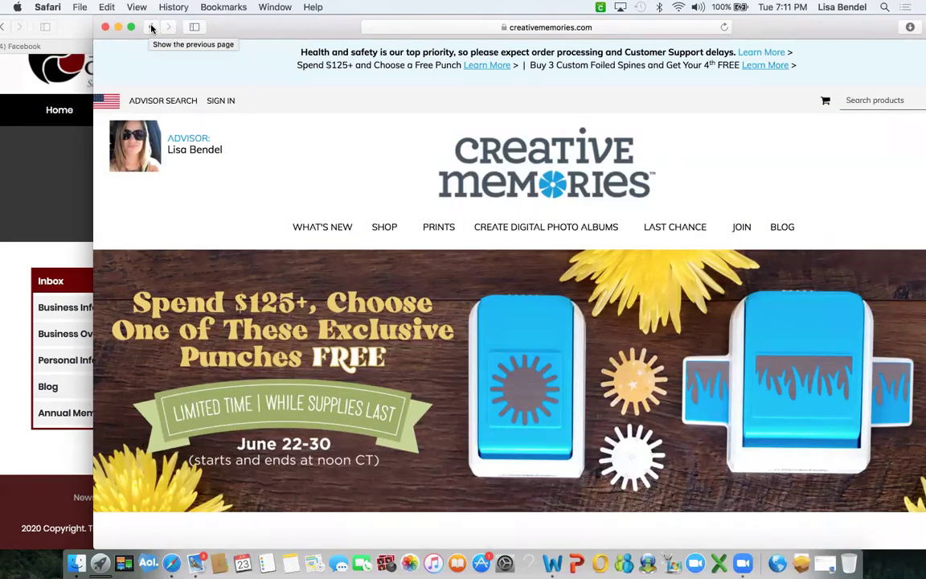
pyautogui.click(152, 29)
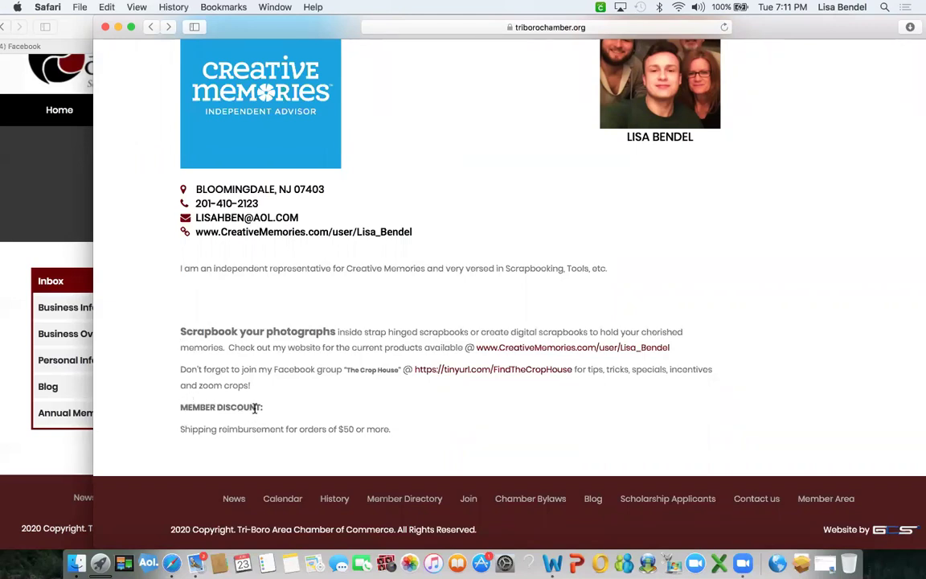
# Review the Business Overview Description with its bold 'Scrapbook your photographs' and MEMBER DISCOUNT text.
pyautogui.scroll(-1, 437, 342)
pyautogui.scroll(2, 437, 342)
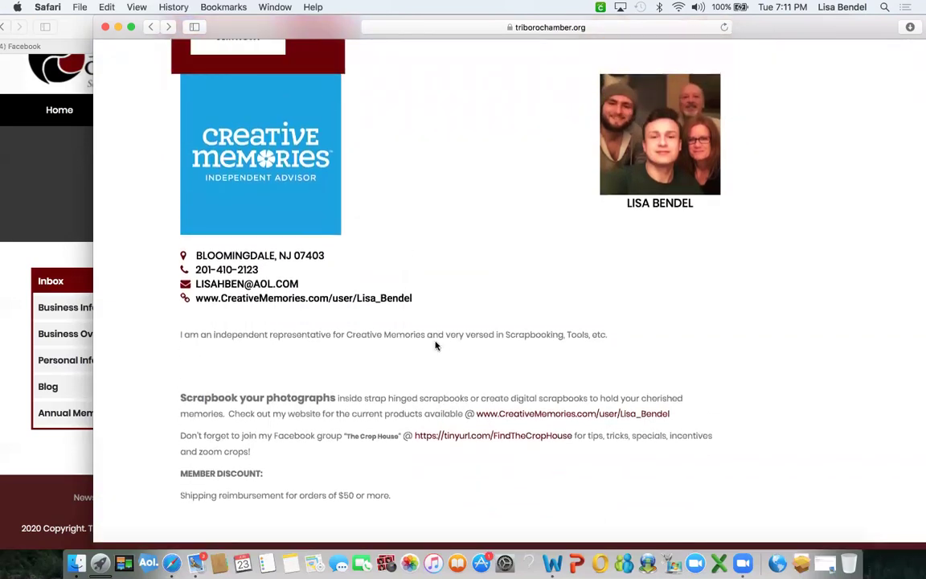
pyautogui.scroll(-2, 437, 342)
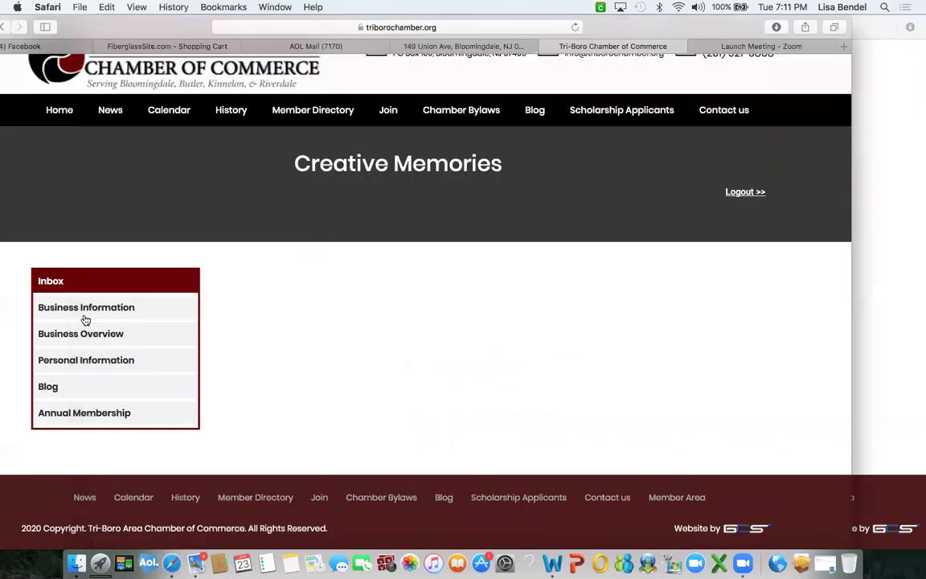
pyautogui.click(85, 335)
pyautogui.scroll(-1, 389, 383)
pyautogui.scroll(-3, 389, 382)
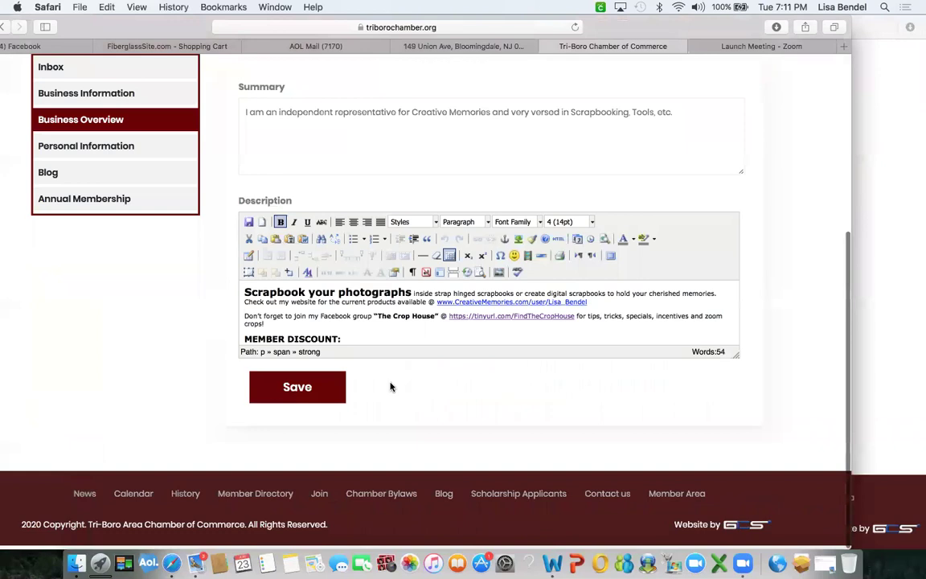
pyautogui.click(359, 330)
pyautogui.press('Down')
pyautogui.press('Down')
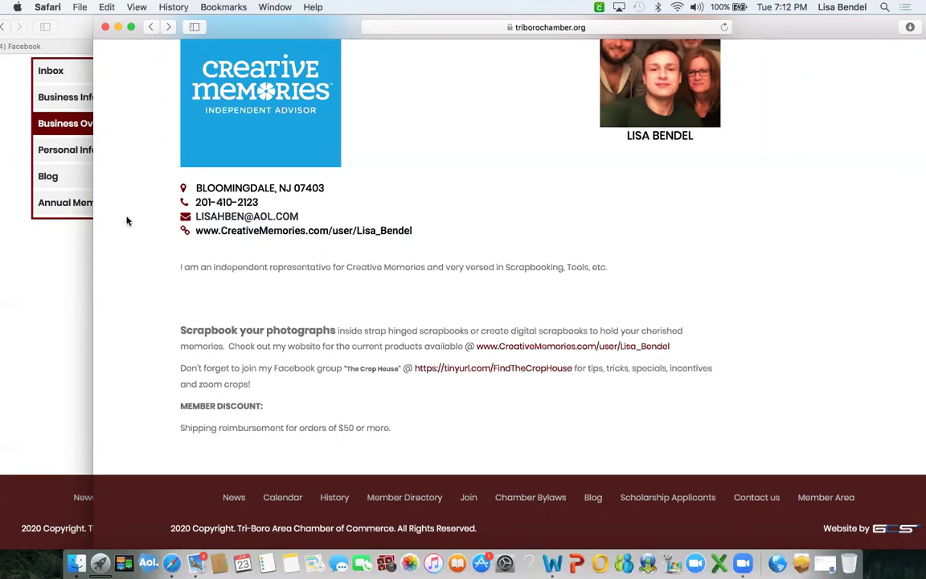
pyautogui.scroll(2, 462, 313)
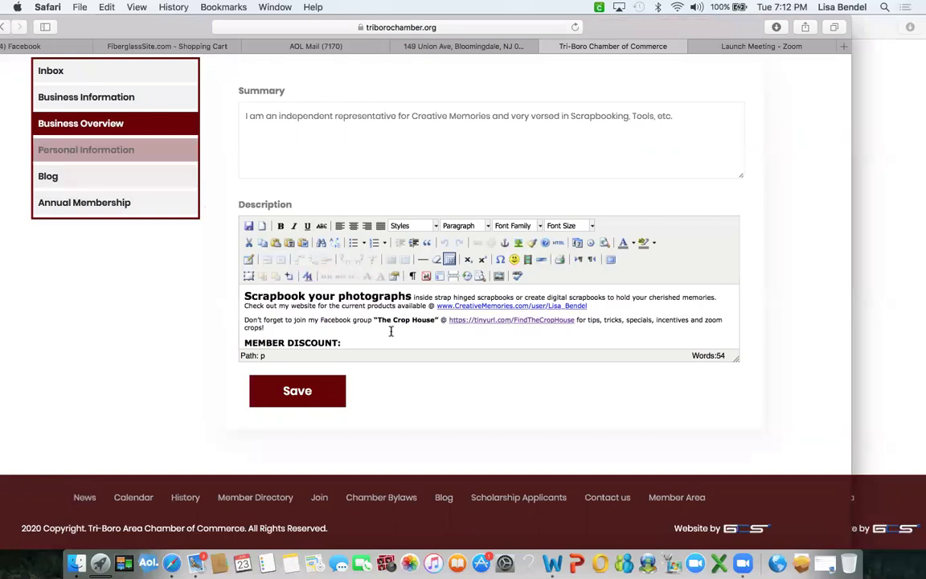
# View the Personal Information page, then scroll the public Creative Memories profile and its member discount.
pyautogui.click(117, 151)
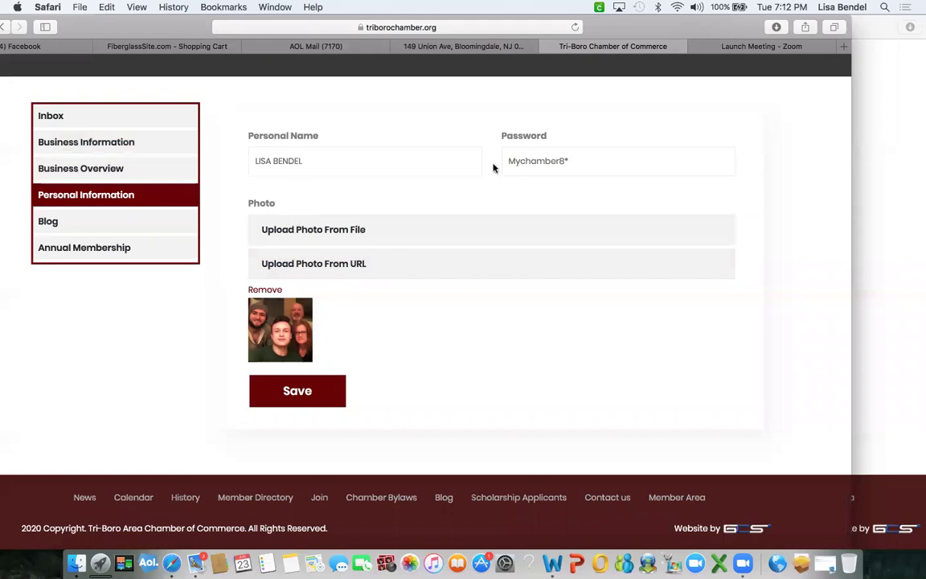
pyautogui.scroll(-1, 469, 309)
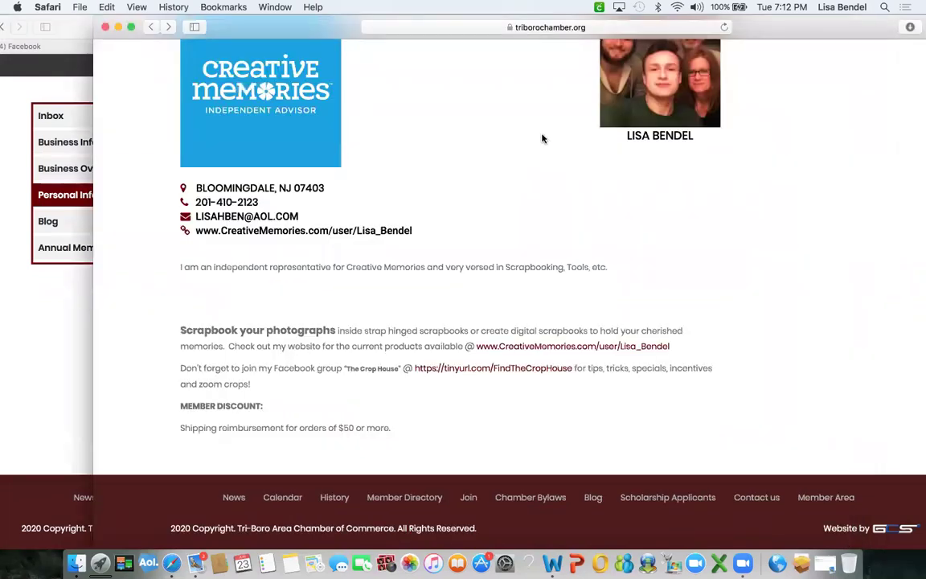
pyautogui.scroll(3, 542, 139)
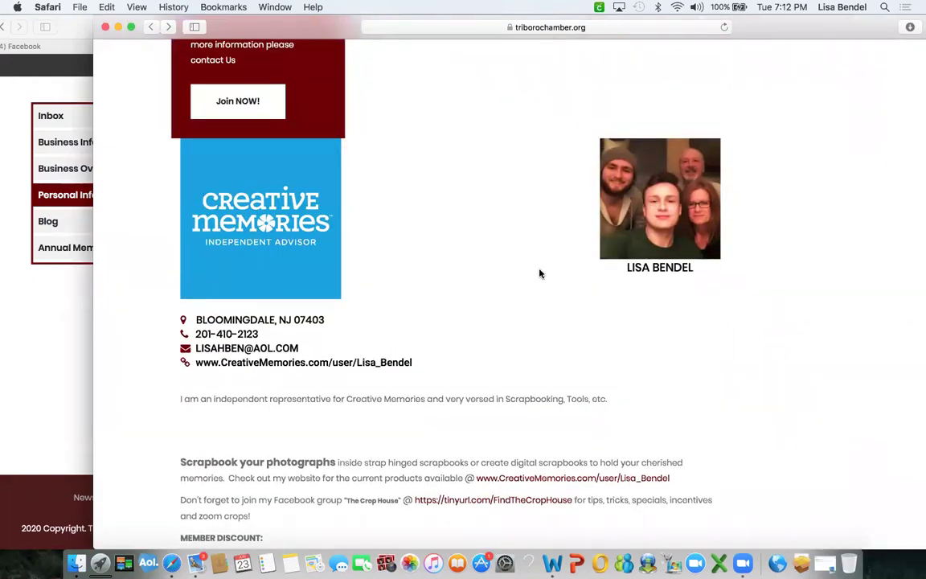
pyautogui.scroll(-2, 541, 263)
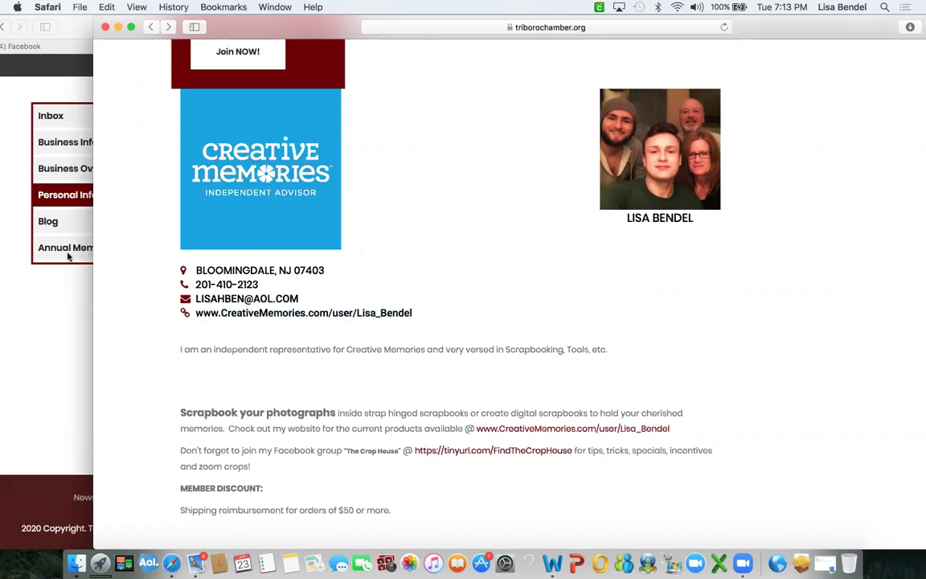
pyautogui.click(57, 300)
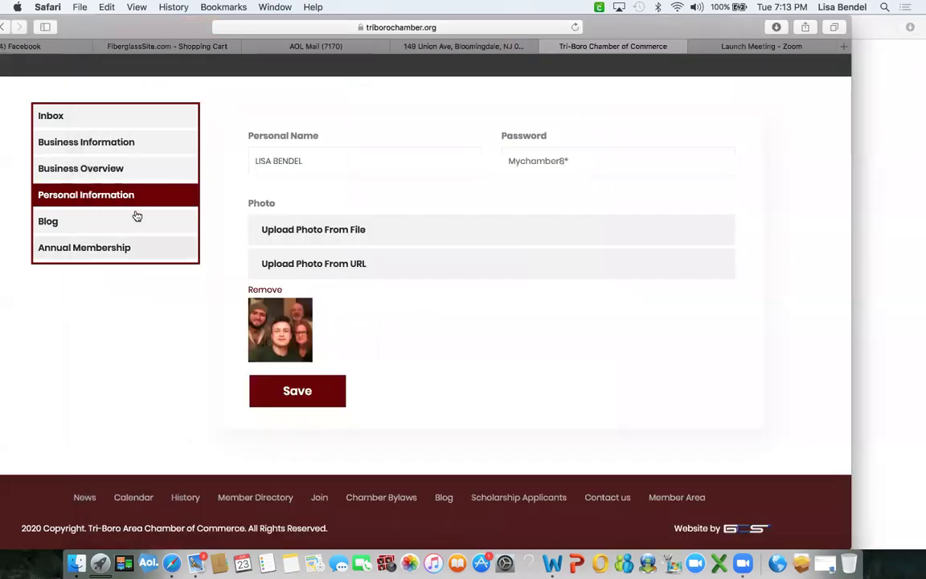
pyautogui.click(85, 226)
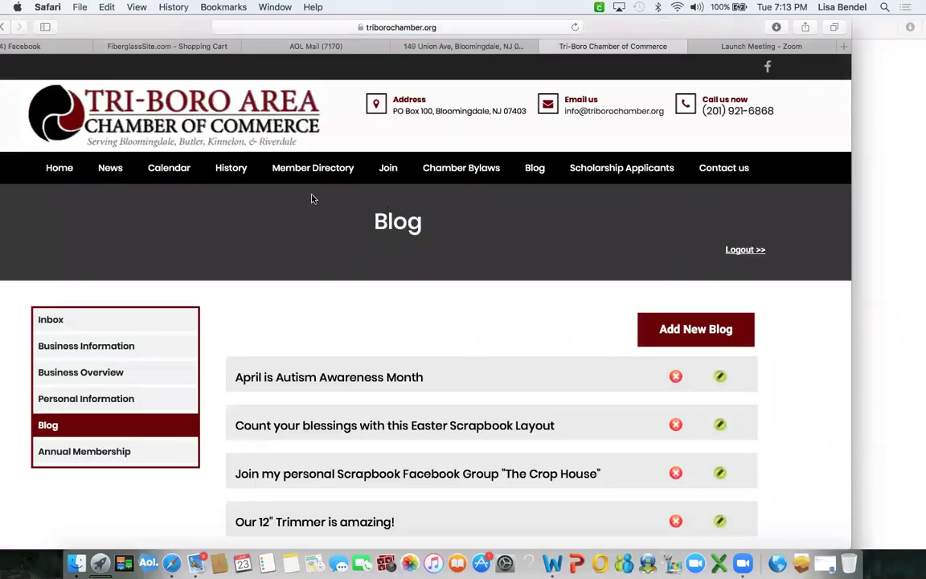
pyautogui.click(904, 258)
pyautogui.scroll(10, 561, 226)
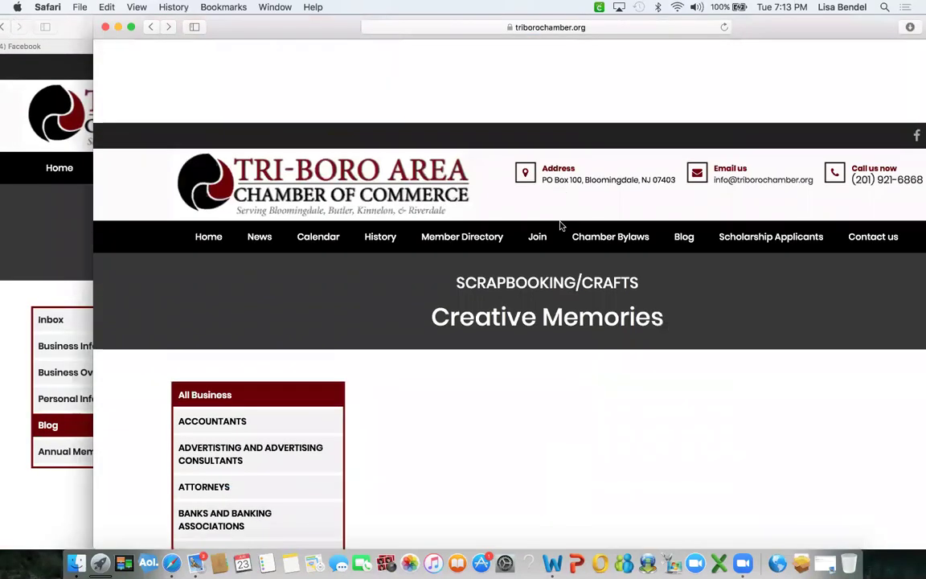
pyautogui.click(684, 153)
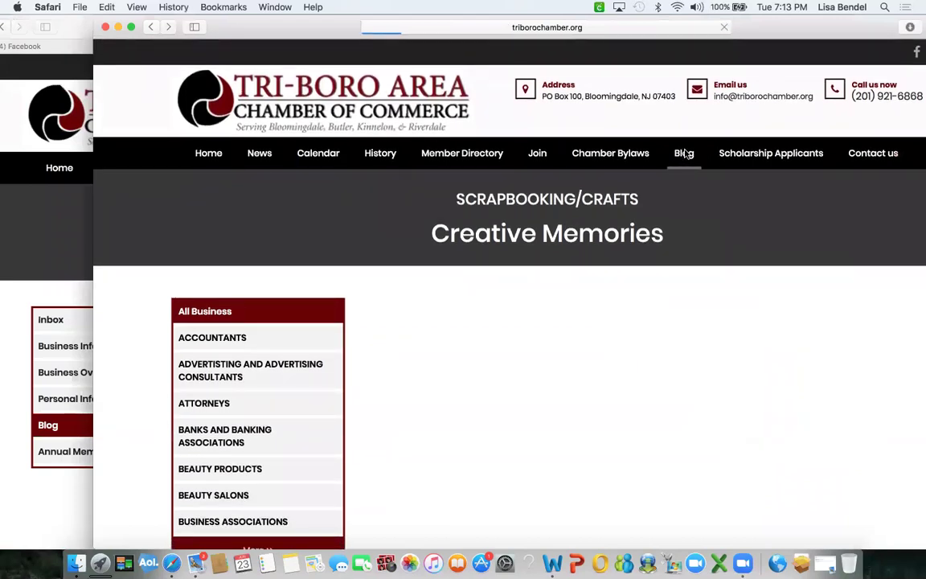
pyautogui.scroll(-15, 503, 445)
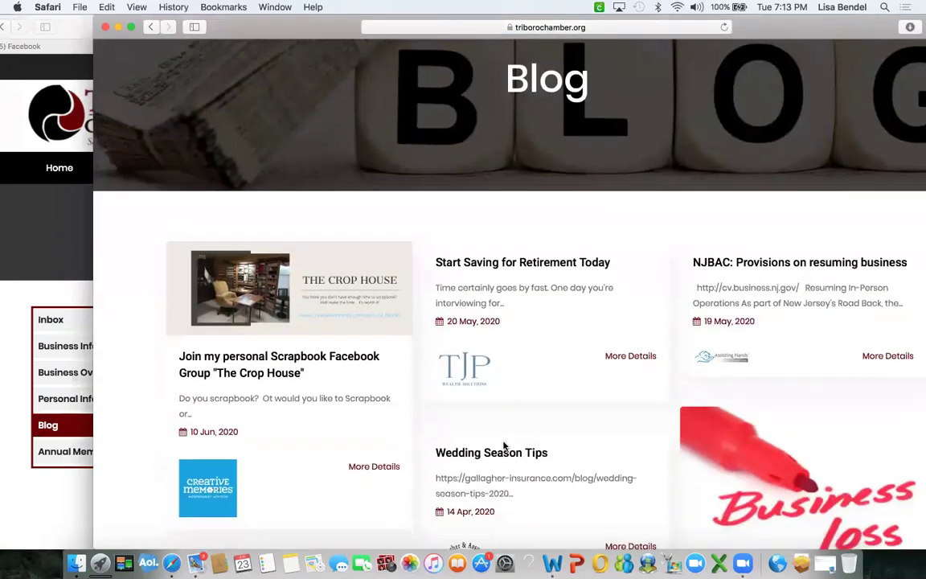
pyautogui.scroll(-10, 504, 446)
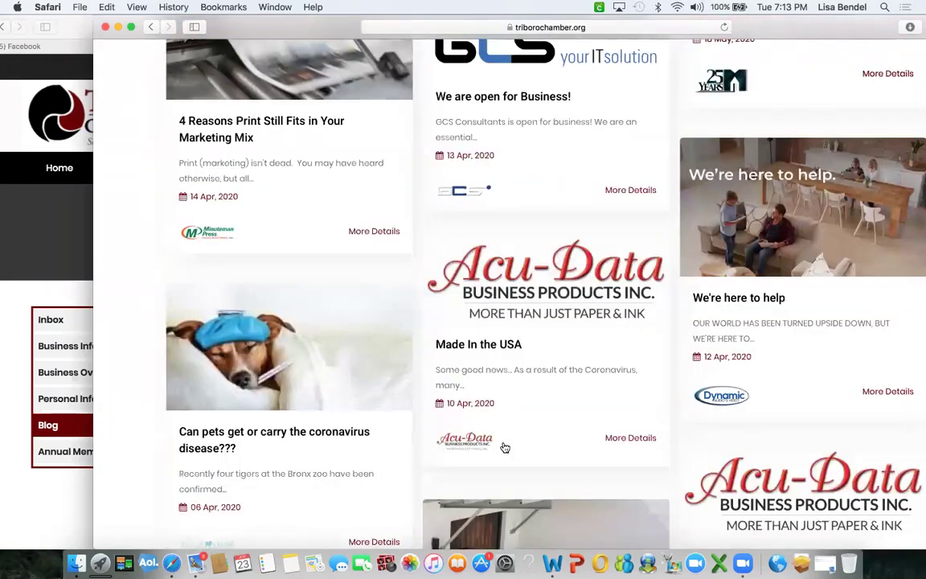
pyautogui.scroll(3, 503, 445)
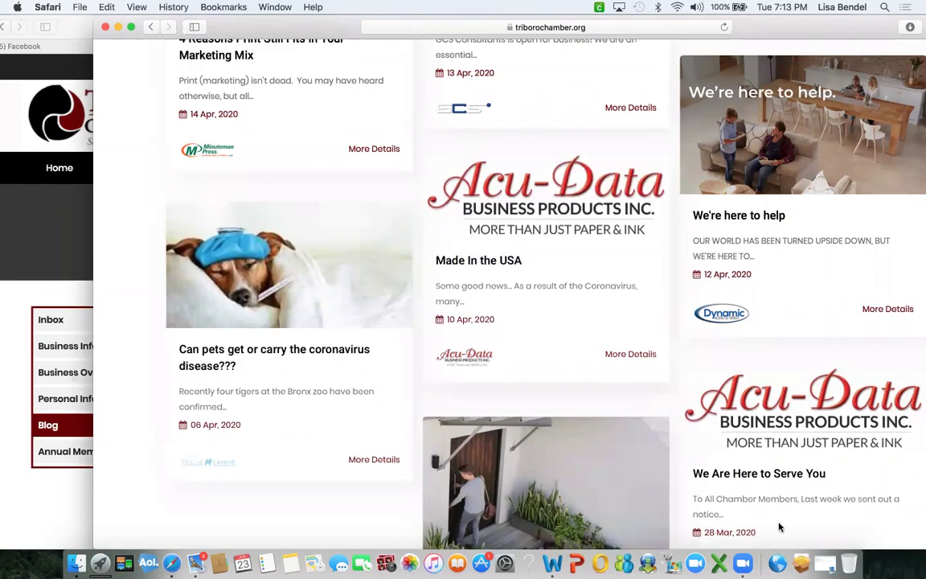
pyautogui.scroll(3, 546, 326)
pyautogui.scroll(5, 546, 328)
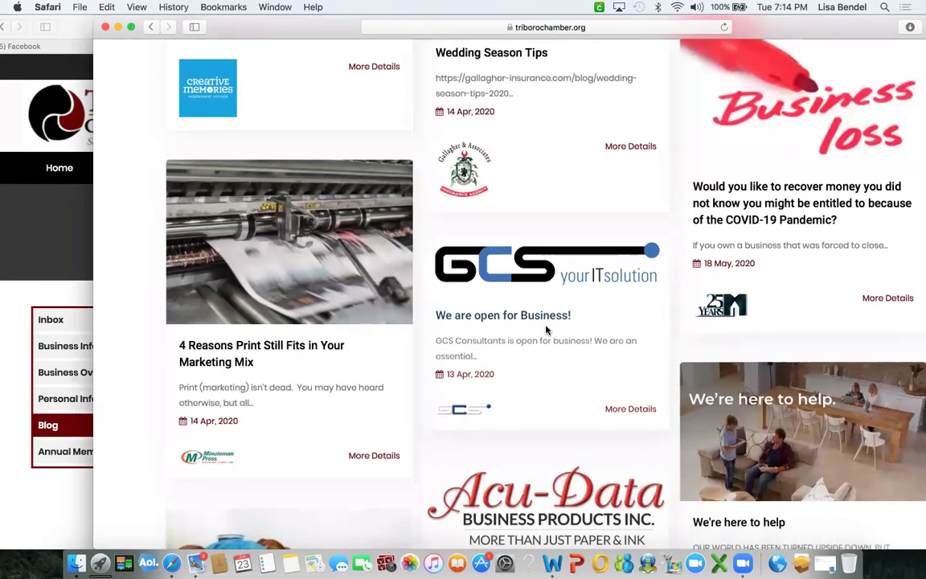
pyautogui.scroll(10, 546, 330)
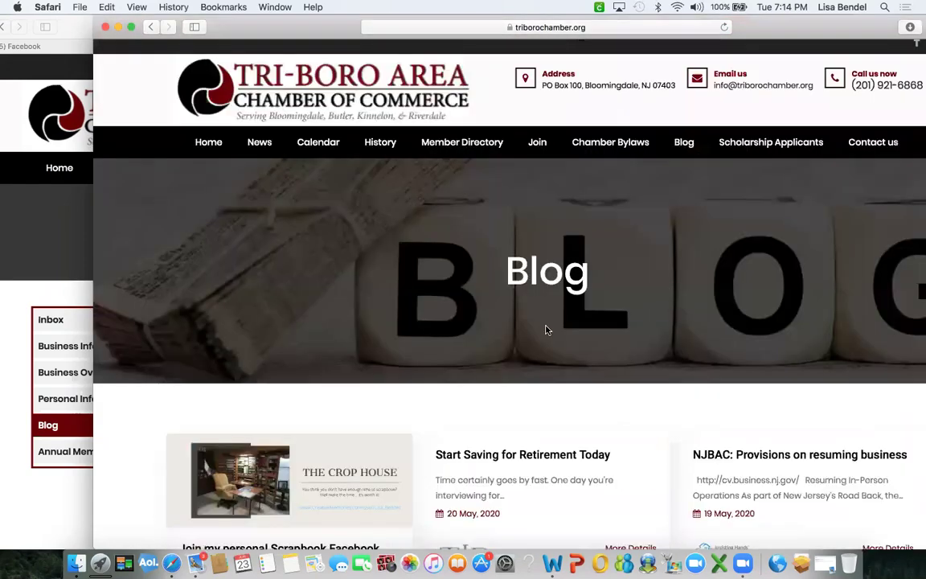
pyautogui.scroll(-4, 546, 330)
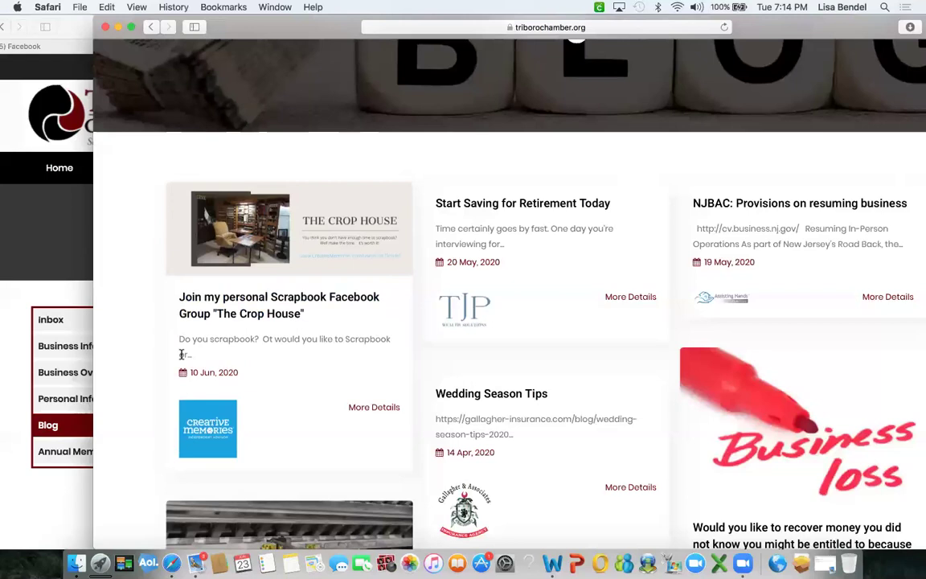
pyautogui.scroll(-1, 300, 381)
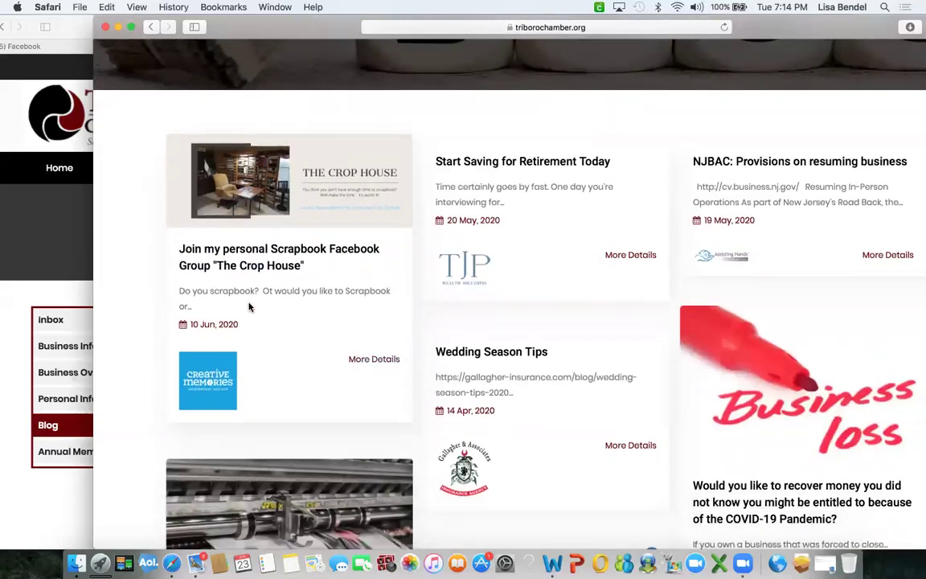
pyautogui.scroll(5, 249, 307)
pyautogui.scroll(-4, 250, 307)
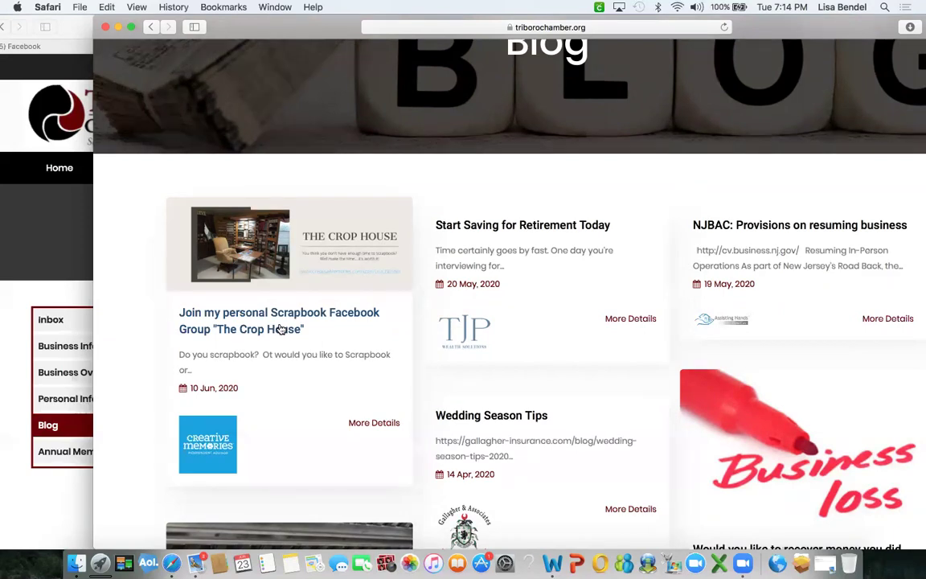
pyautogui.click(371, 425)
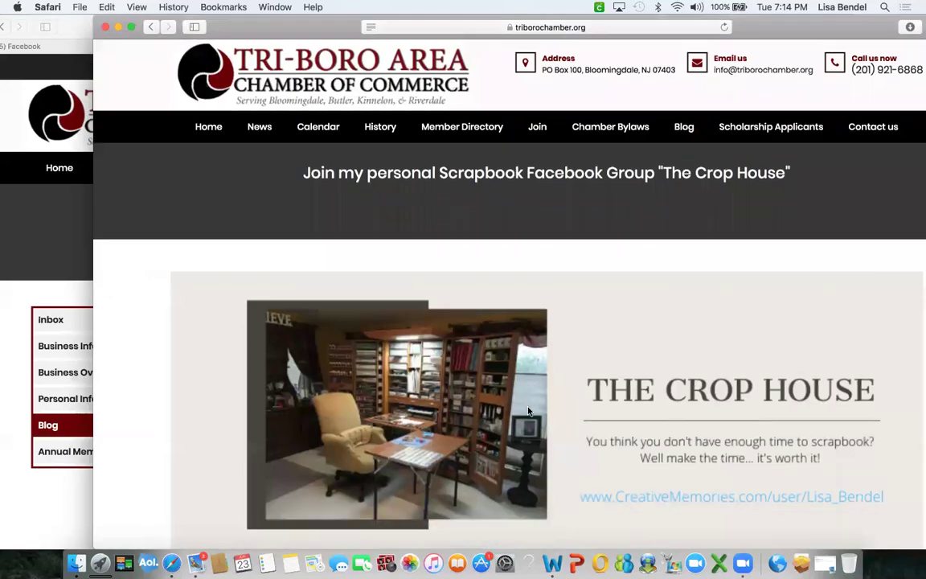
pyautogui.scroll(-15, 528, 411)
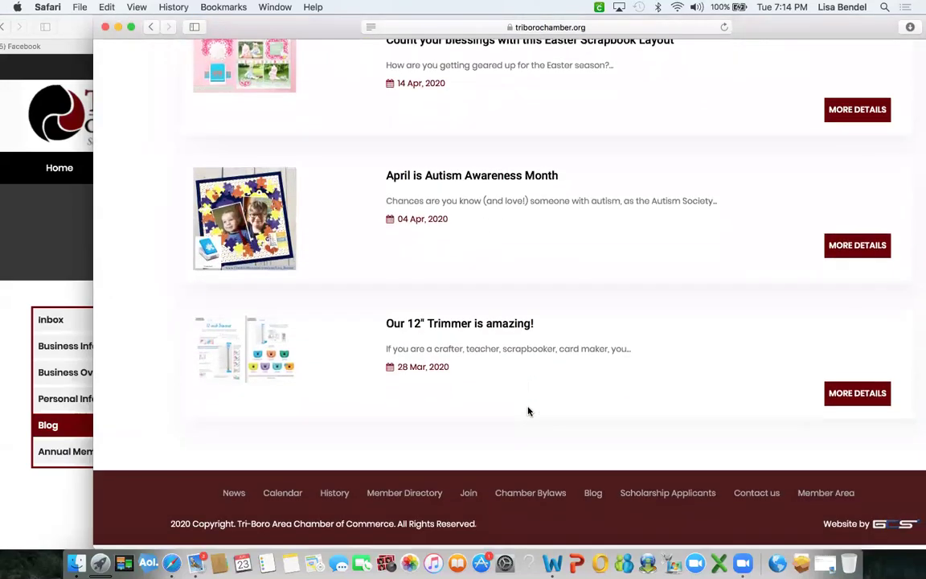
pyautogui.scroll(5, 528, 411)
pyautogui.scroll(-4, 528, 411)
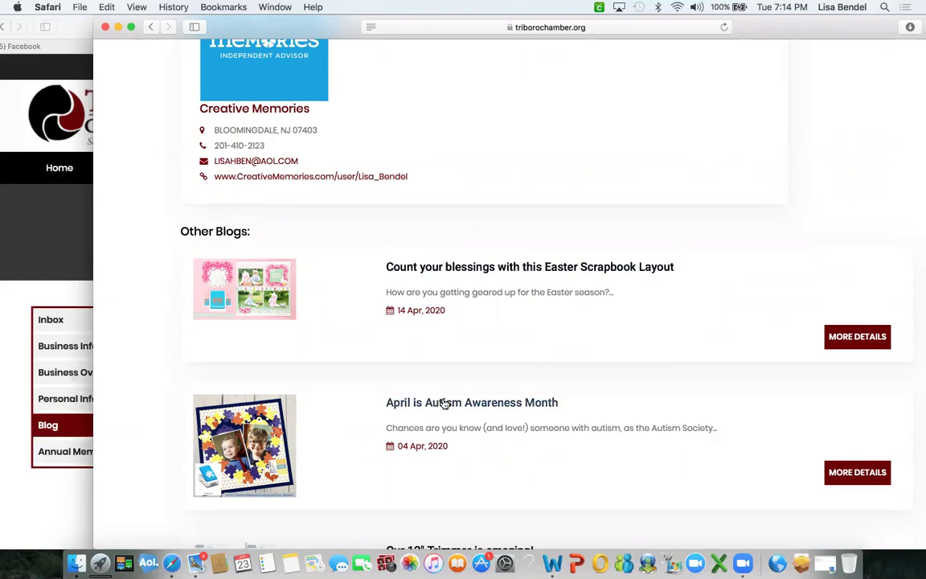
pyautogui.scroll(-3, 445, 404)
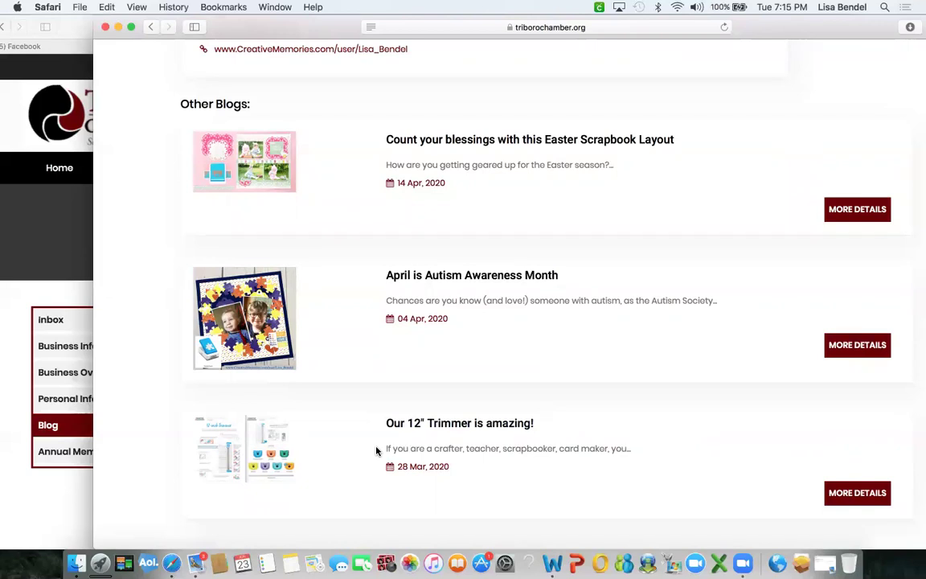
pyautogui.scroll(5, 371, 397)
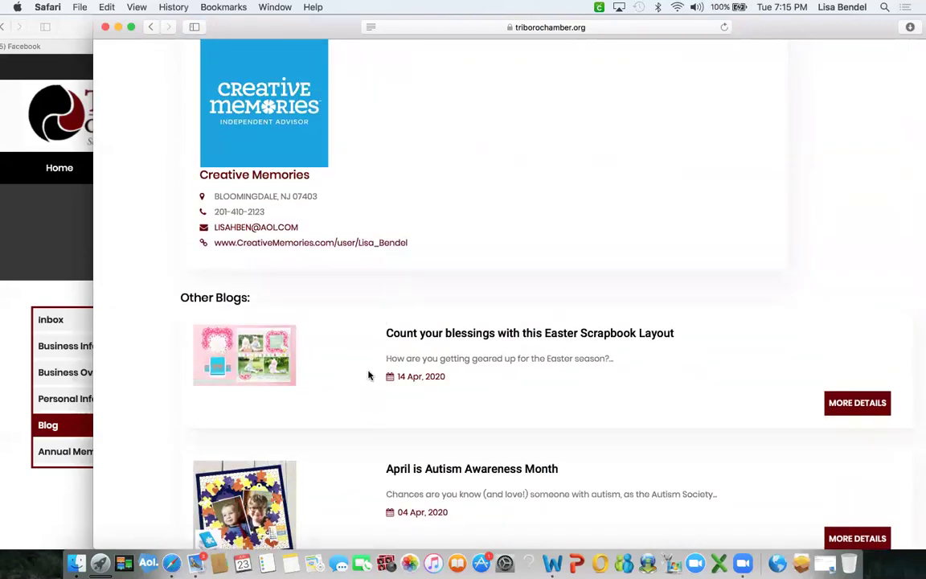
pyautogui.scroll(7, 439, 147)
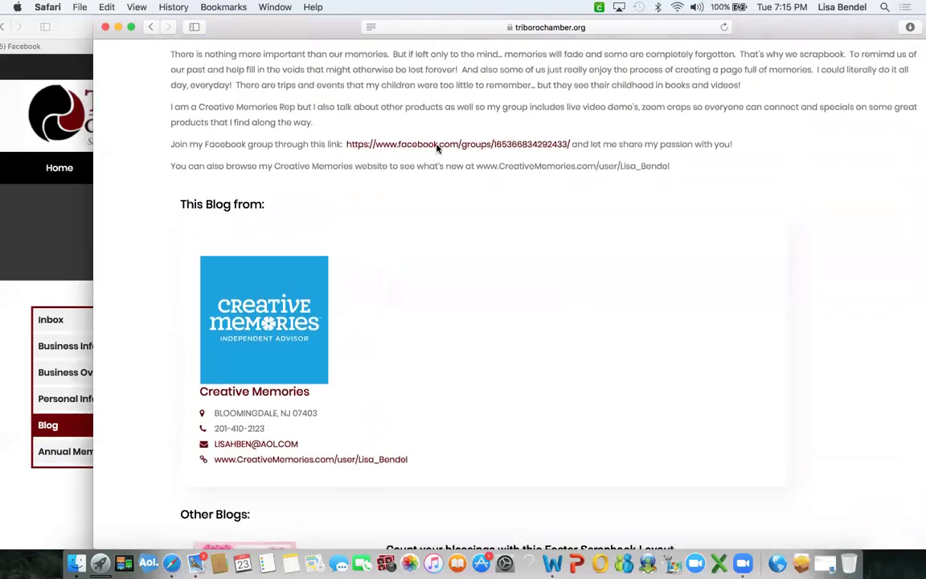
pyautogui.scroll(4, 436, 145)
pyautogui.scroll(5, 438, 148)
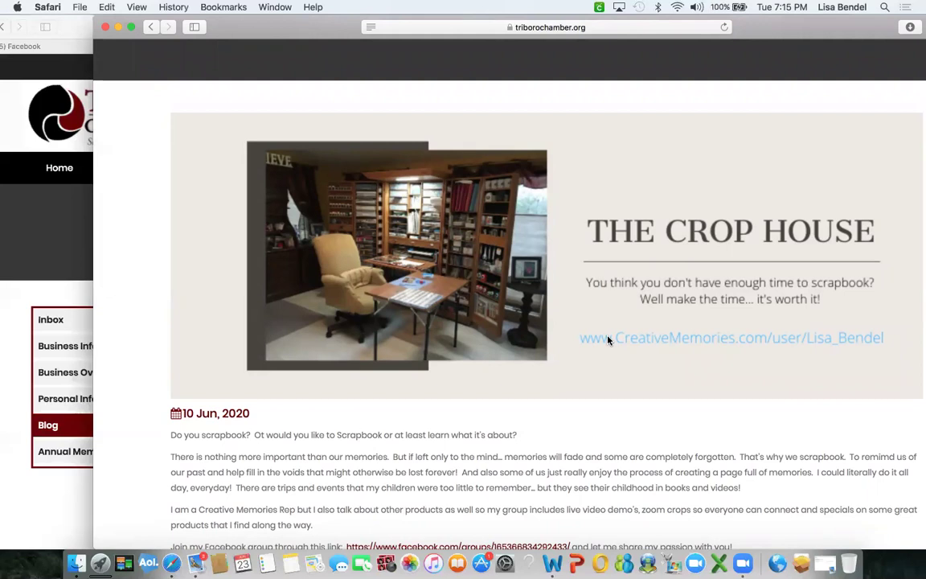
pyautogui.click(150, 28)
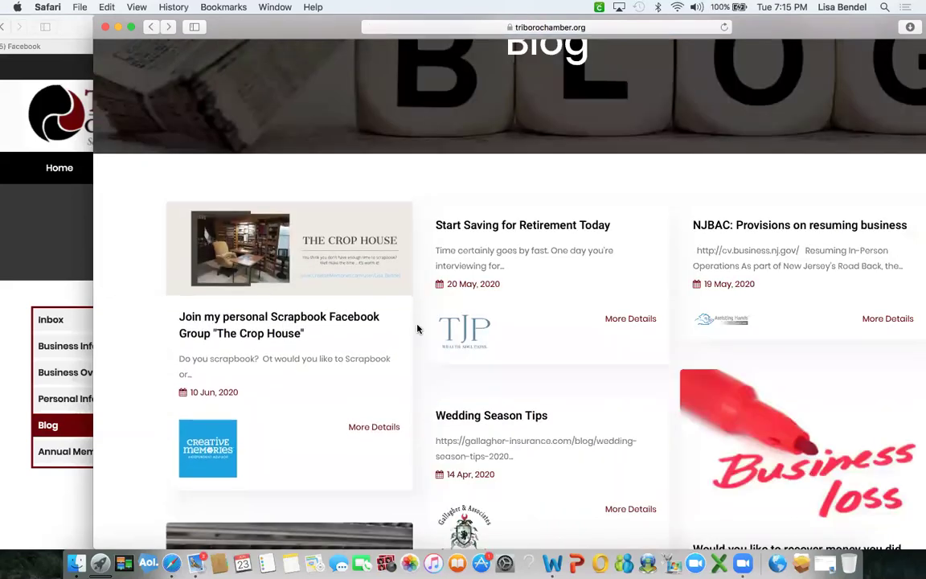
# Scroll the Chamber Blog listing and bring up the context menu on the Business loss post image.
pyautogui.scroll(-5, 417, 328)
pyautogui.scroll(-4, 417, 328)
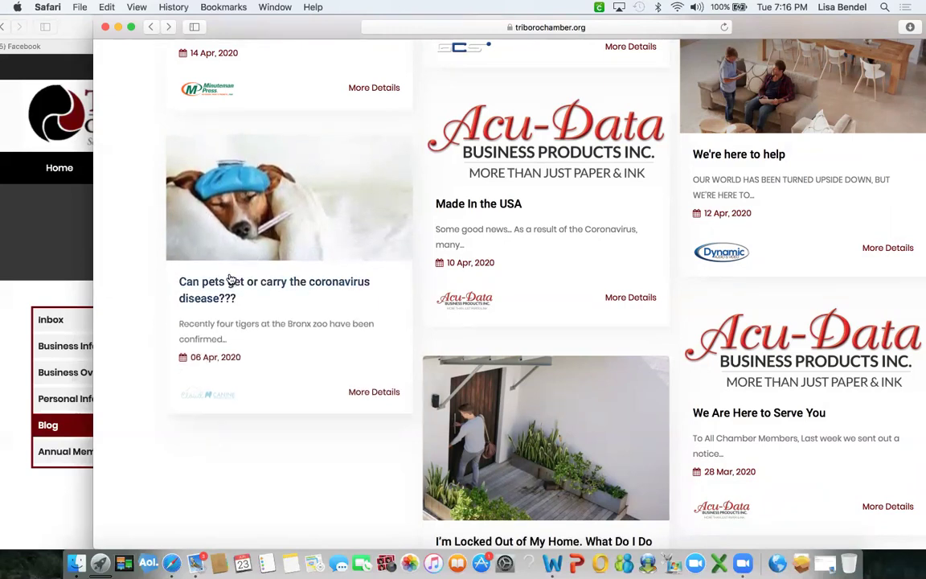
pyautogui.scroll(5, 278, 325)
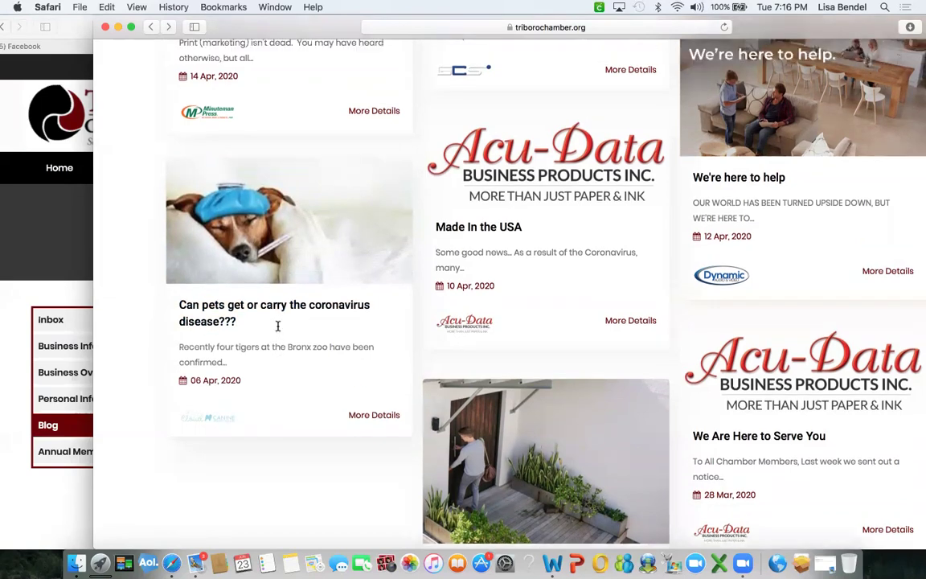
pyautogui.scroll(2, 278, 325)
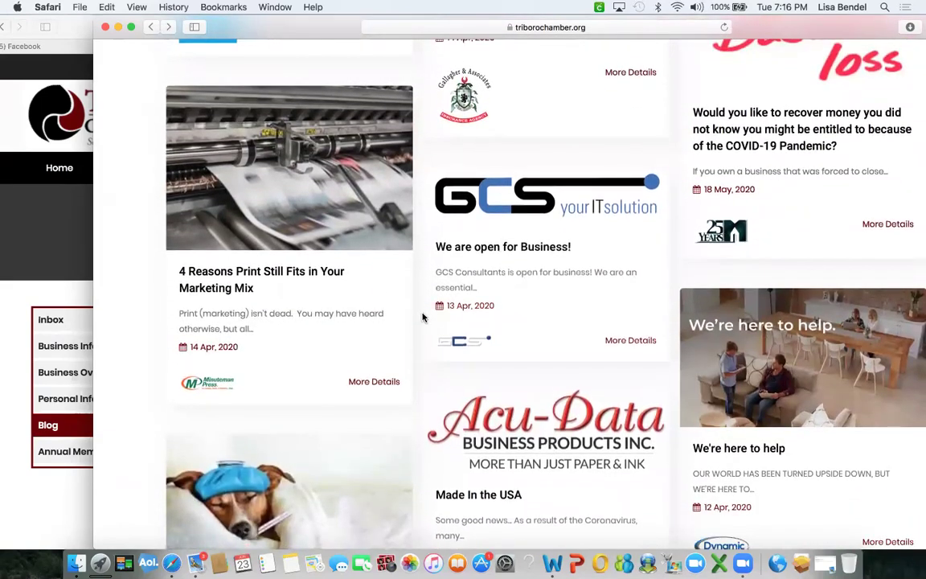
pyautogui.scroll(4, 723, 159)
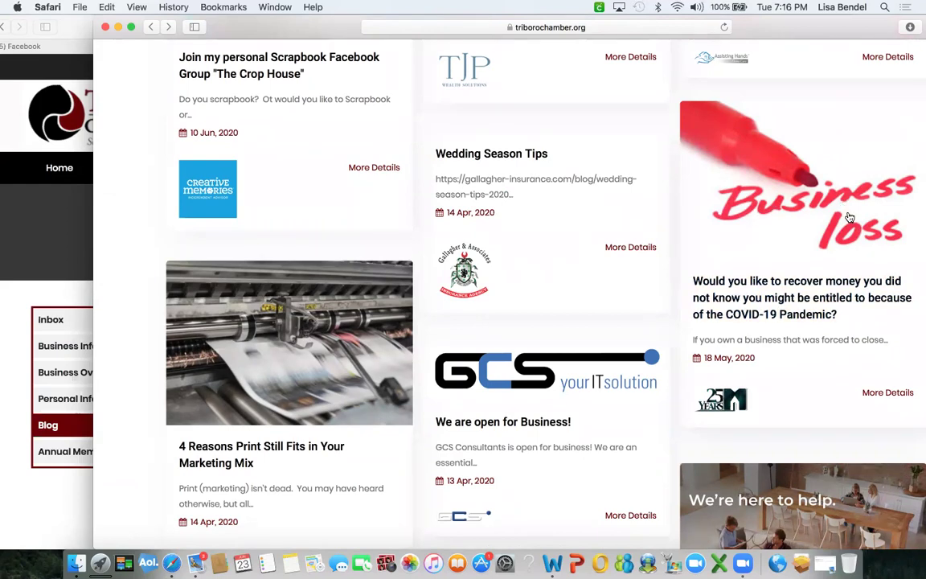
pyautogui.rightClick(769, 213)
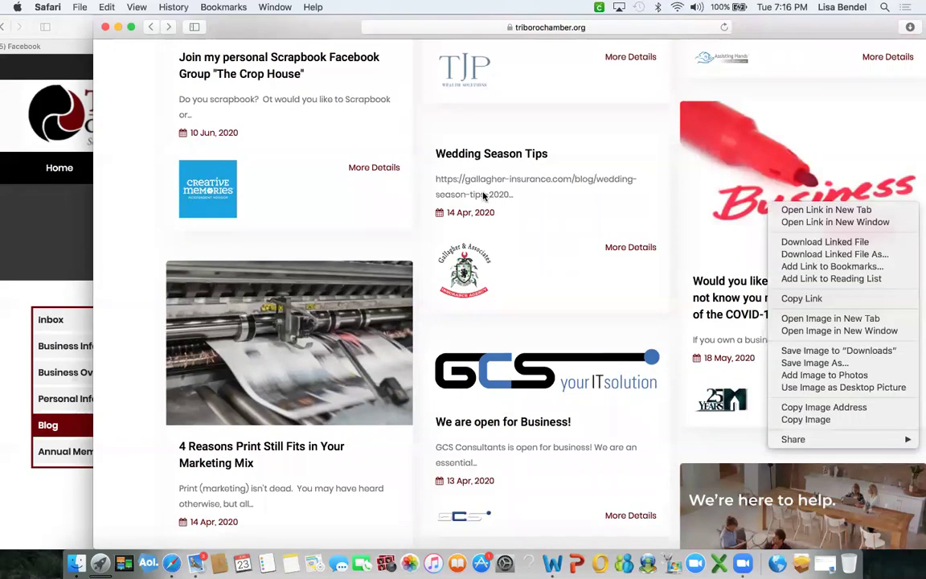
# Dismiss the link menu and start a new blog post in the member area.
pyautogui.click(50, 210)
pyautogui.click(53, 210)
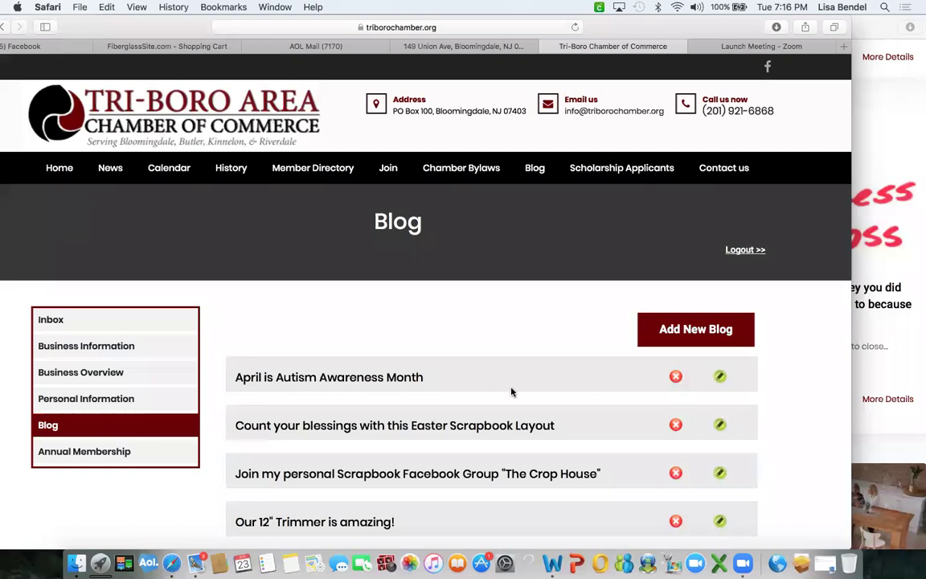
pyautogui.scroll(-2, 510, 391)
pyautogui.scroll(-5, 509, 392)
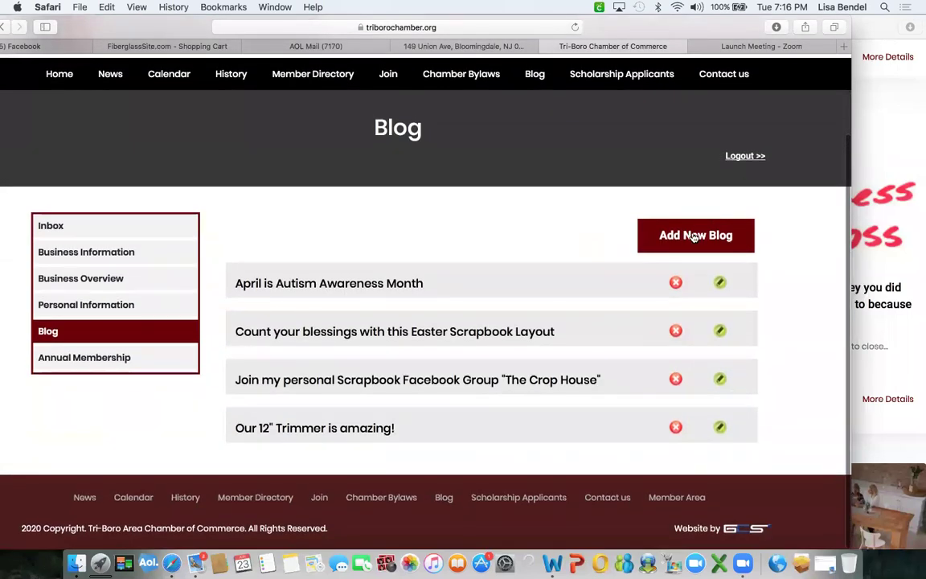
pyautogui.click(696, 236)
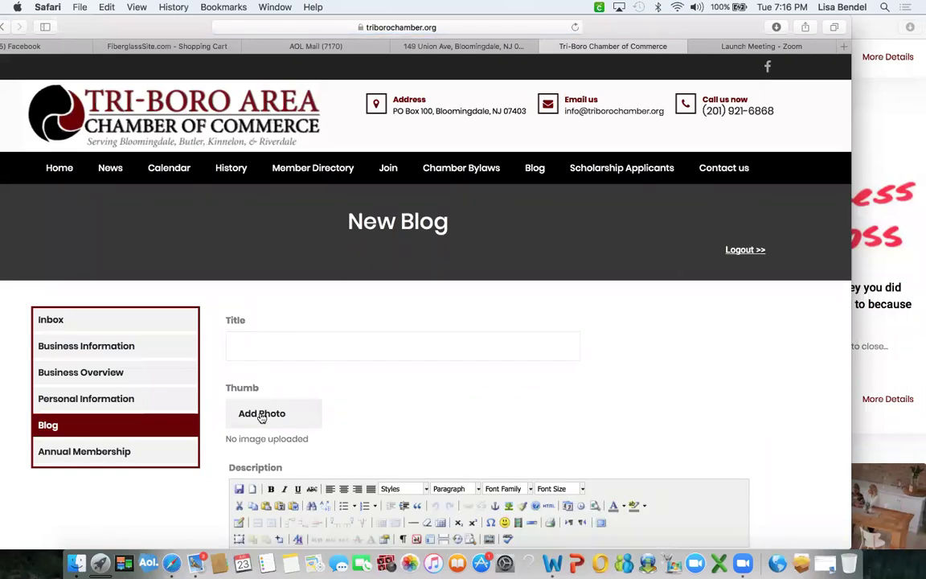
# Use June $125 special.jpg as the thumbnail and title the post 'Look at what you can get free this week'.
pyautogui.scroll(-3, 261, 416)
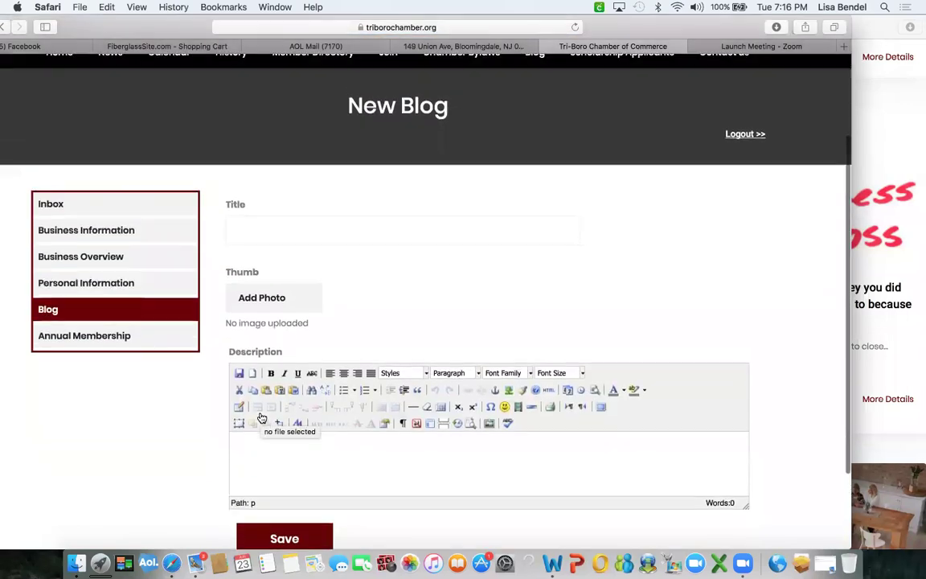
pyautogui.click(257, 302)
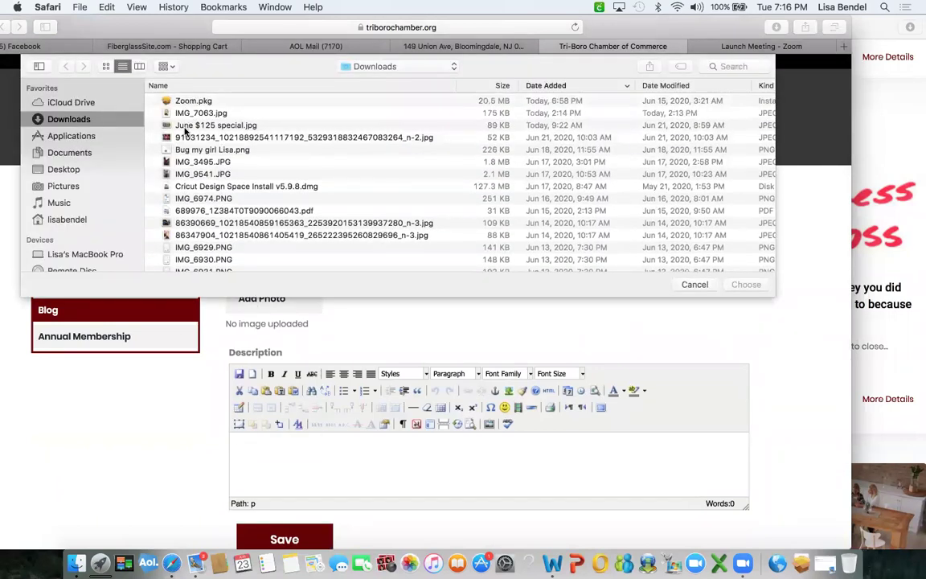
pyautogui.click(183, 127)
pyautogui.click(745, 284)
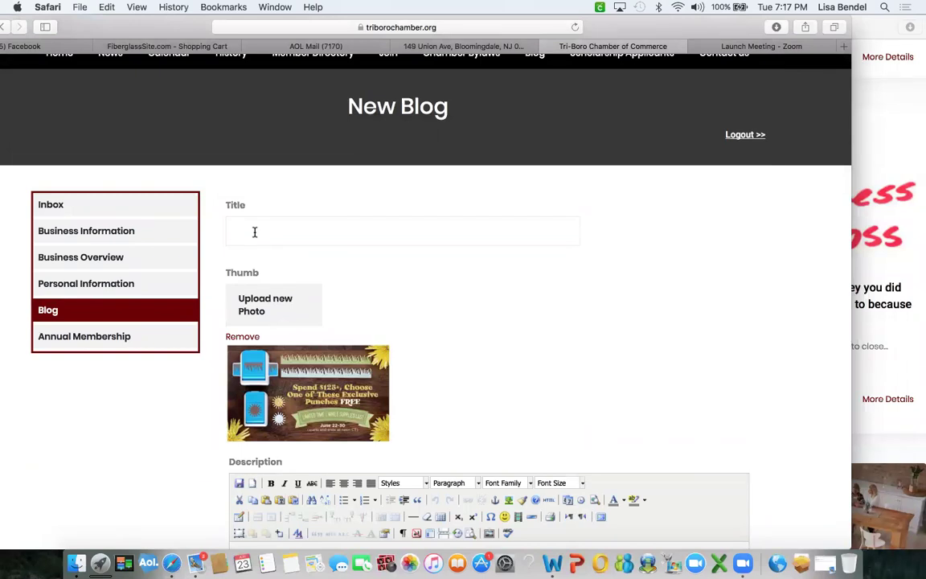
pyautogui.write('what you can get free this week')
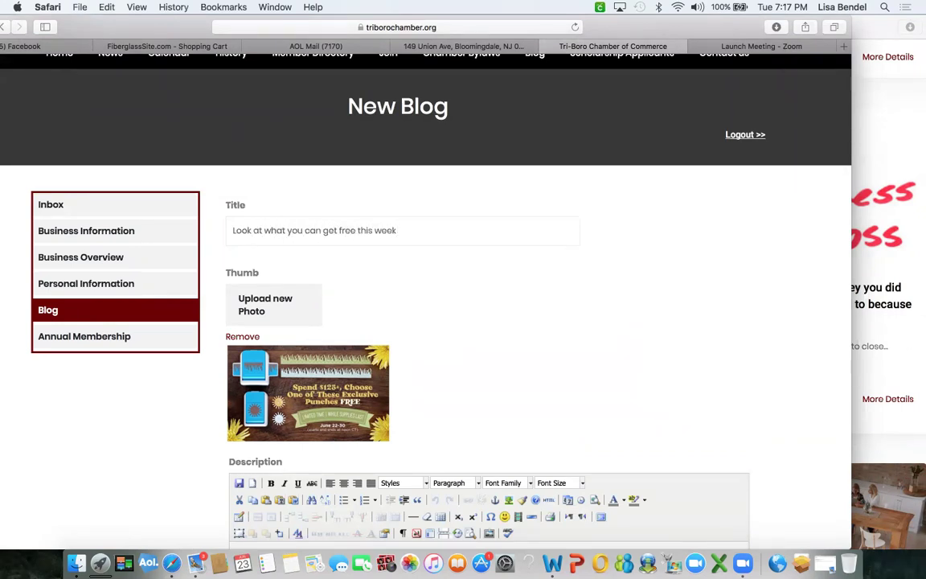
pyautogui.scroll(-5, 237, 338)
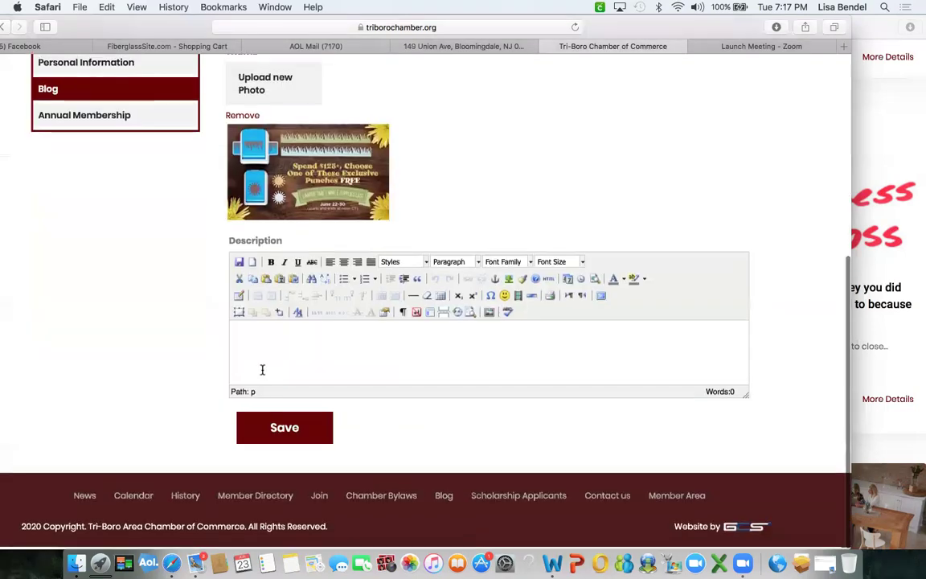
# Select the June 22nd–30th punch-offer email text, minimize both Mail windows, and paste it into the description.
pyautogui.click(825, 563)
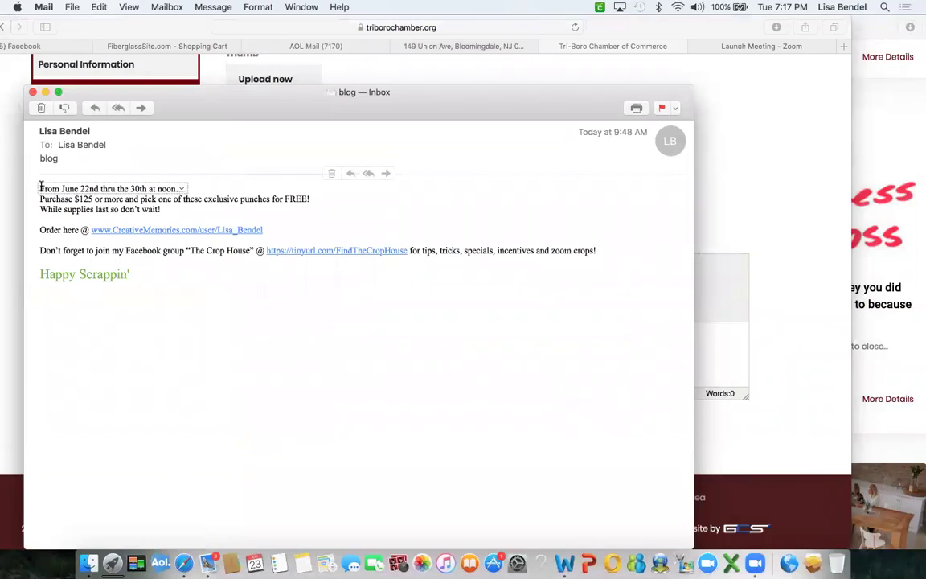
pyautogui.moveTo(123, 271); pyautogui.dragTo(35, 190)
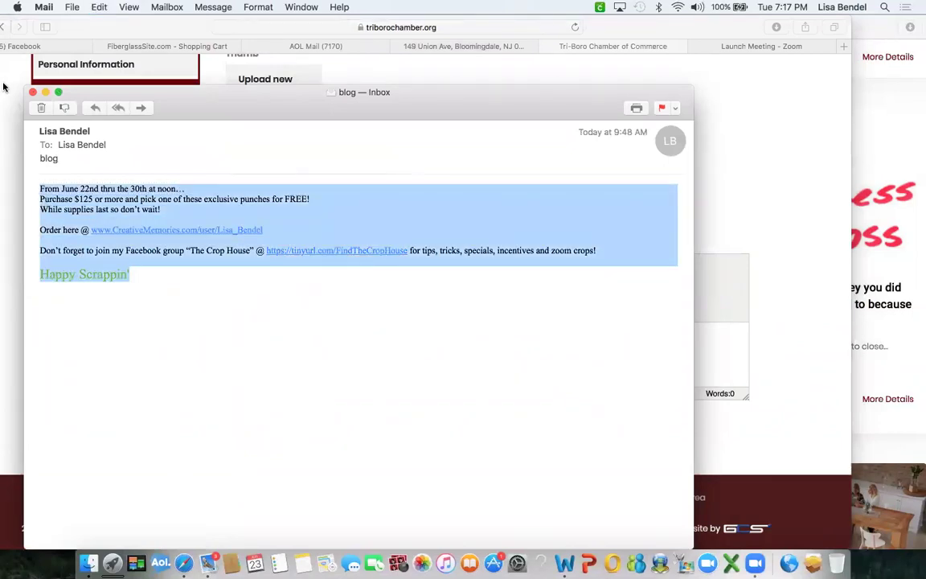
pyautogui.click(45, 92)
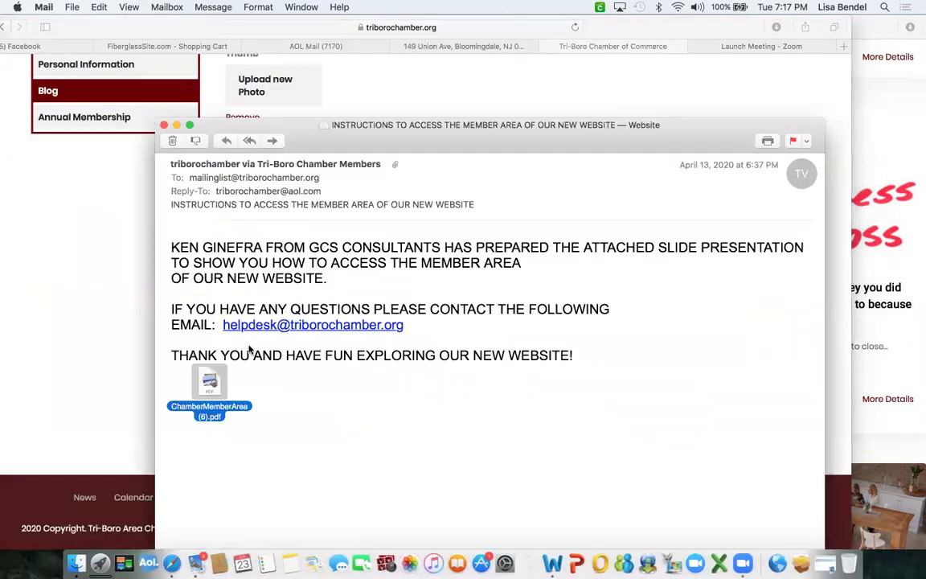
pyautogui.click(177, 125)
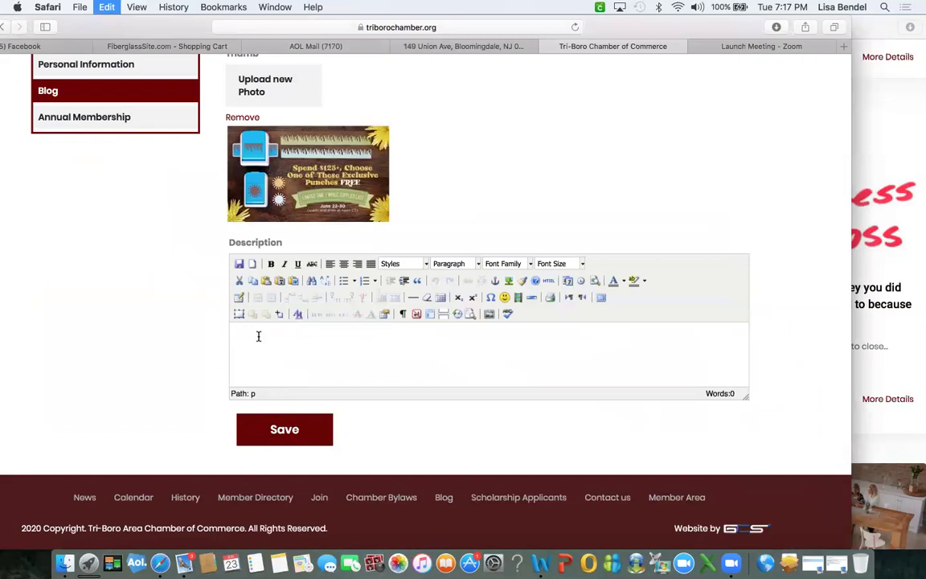
# Make FREE! in the pasted description bold at font size 3 (12pt).
pyautogui.scroll(5, 378, 348)
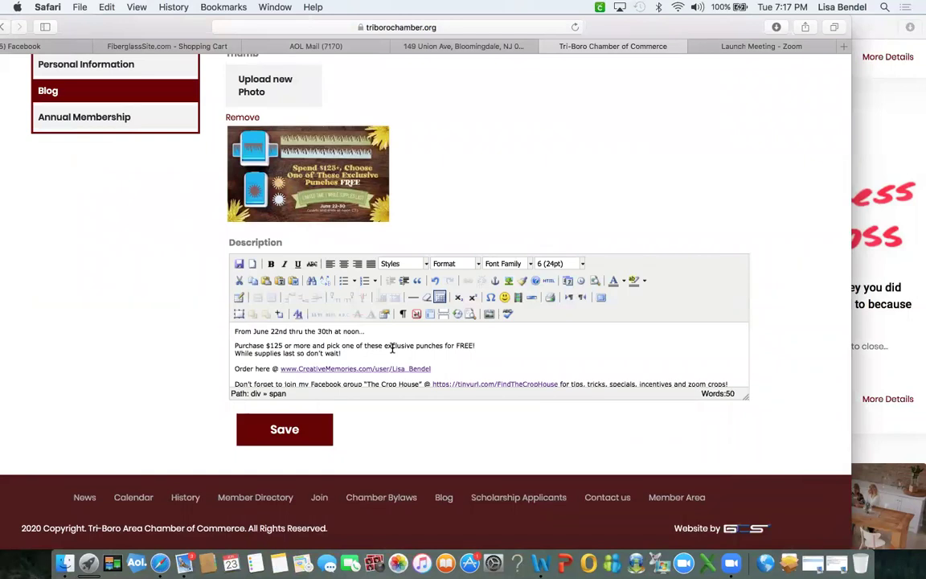
pyautogui.scroll(-3, 382, 354)
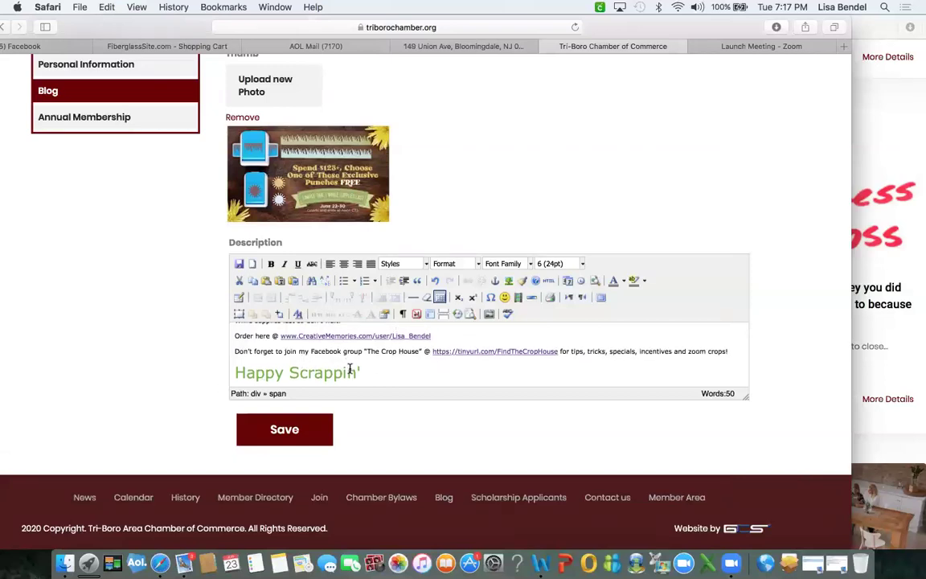
pyautogui.scroll(5, 338, 362)
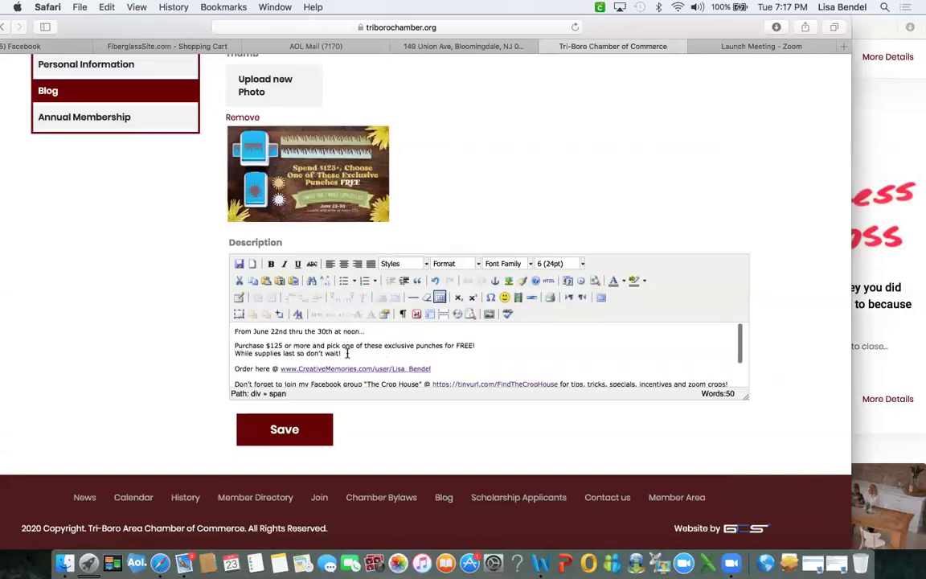
pyautogui.scroll(-5, 330, 377)
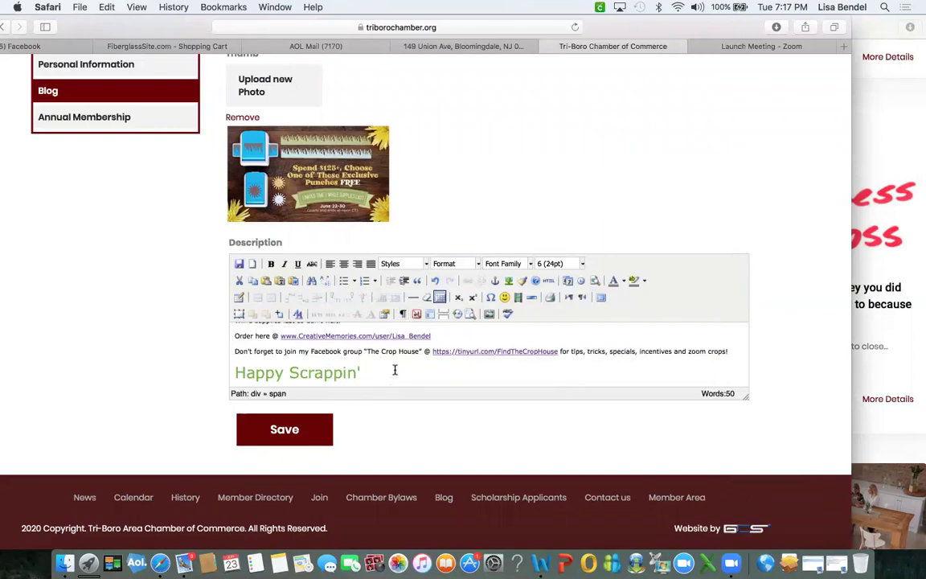
pyautogui.scroll(5, 395, 370)
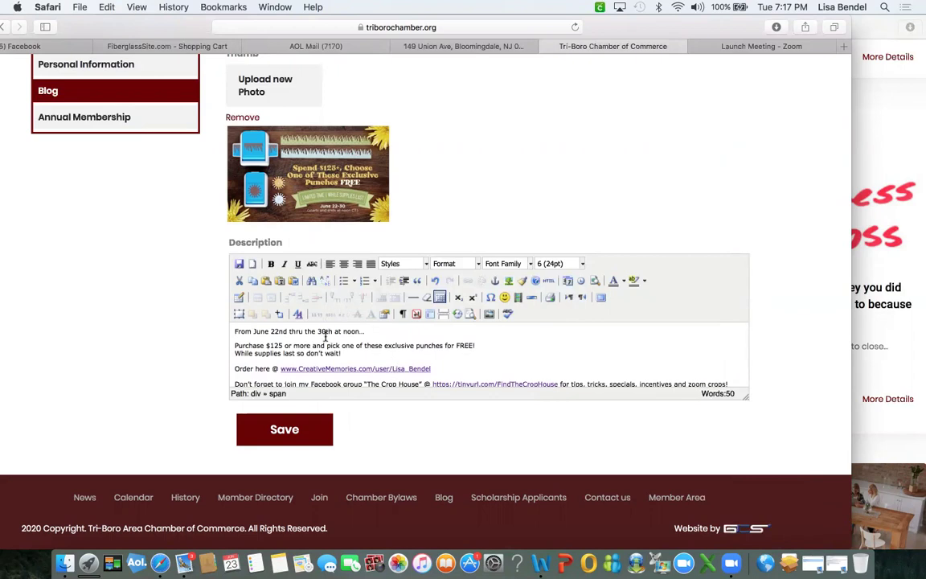
pyautogui.scroll(2, 277, 318)
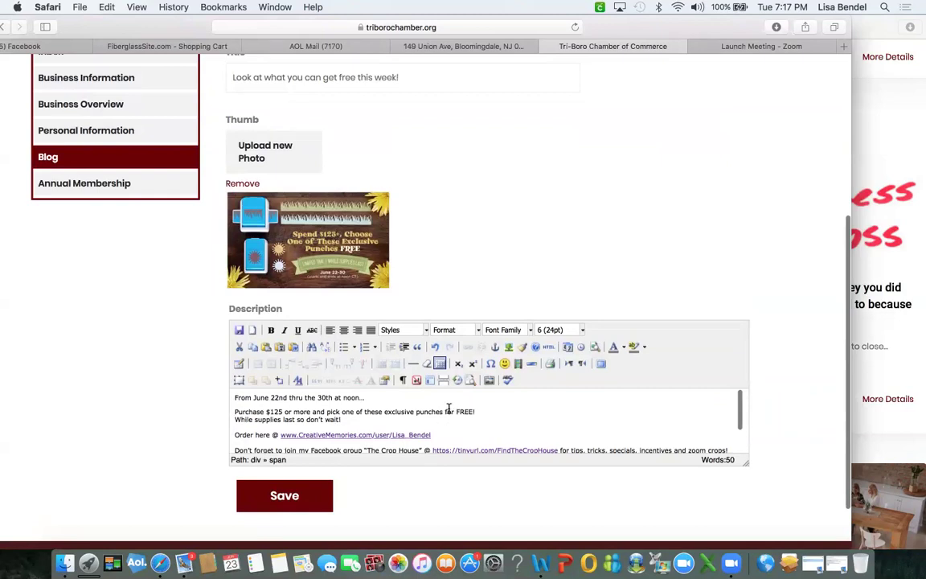
pyautogui.moveTo(457, 411); pyautogui.dragTo(465, 408)
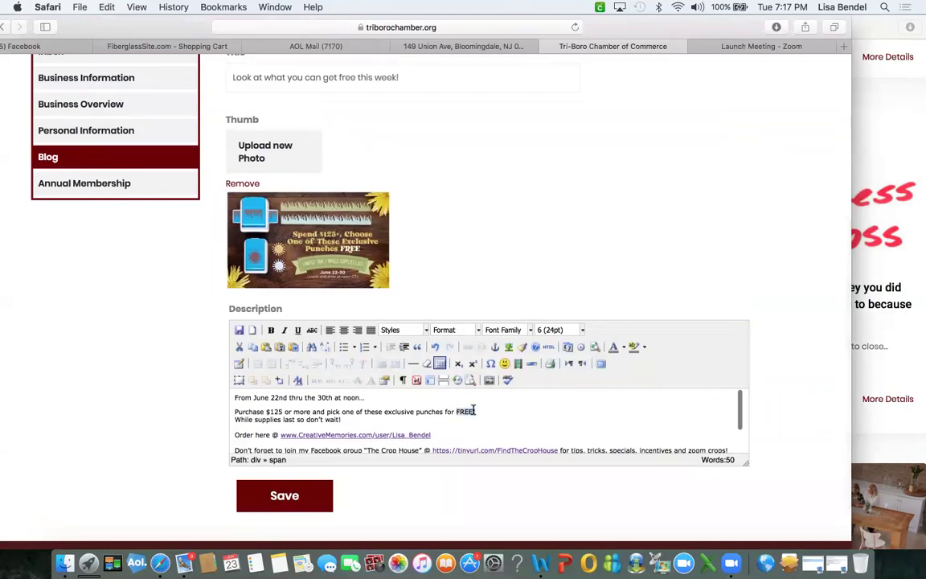
pyautogui.click(581, 330)
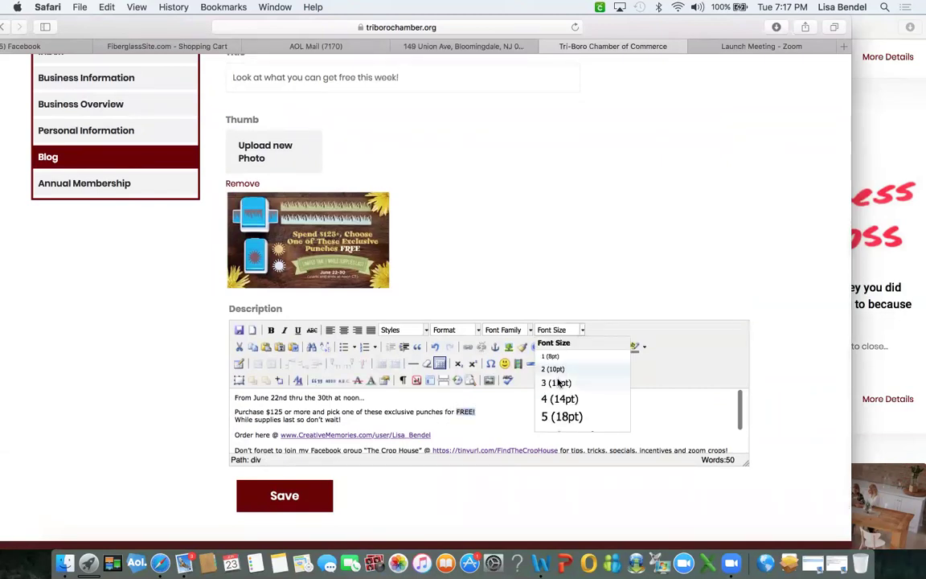
pyautogui.click(556, 382)
pyautogui.click(270, 330)
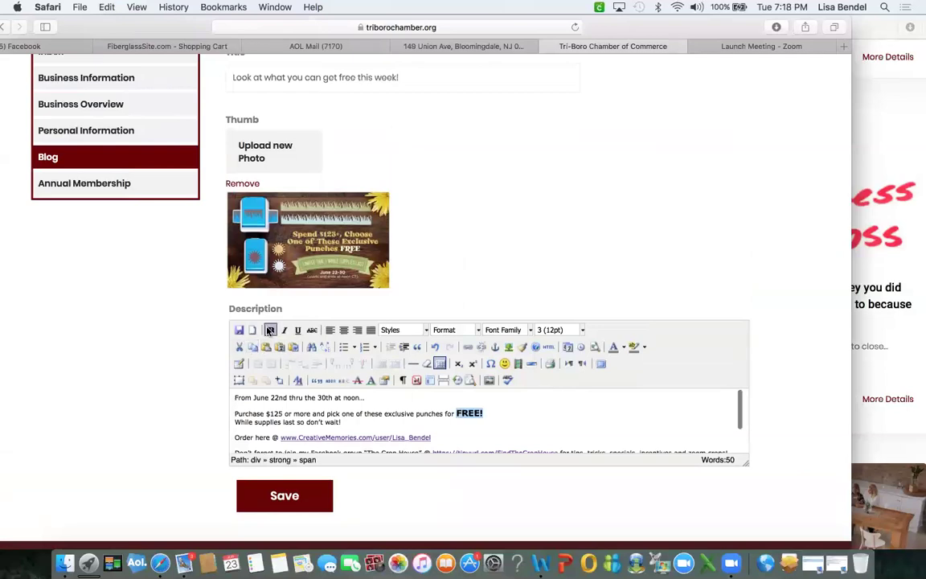
# Save the free-punches blog post and return to the Blog list.
pyautogui.scroll(-2, 494, 415)
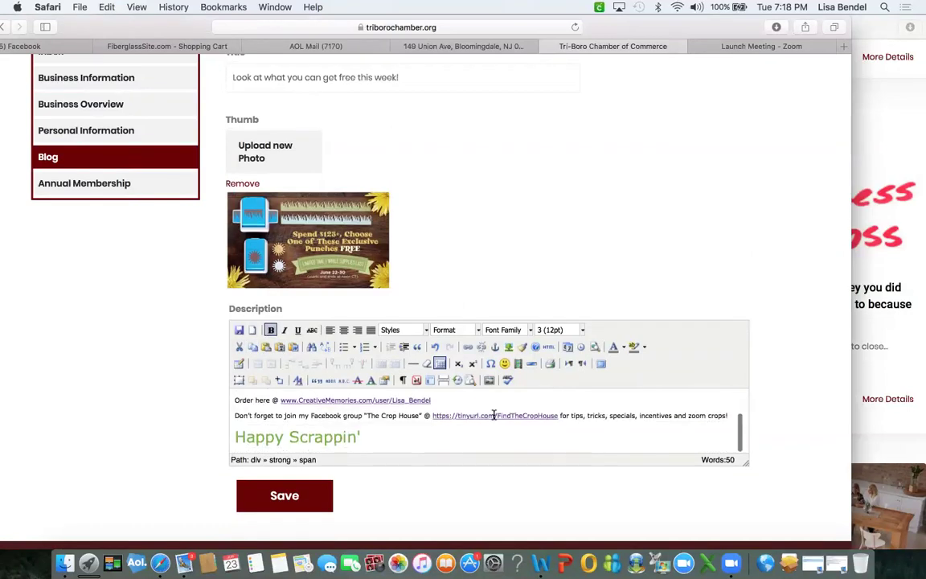
pyautogui.click(284, 496)
pyautogui.click(283, 487)
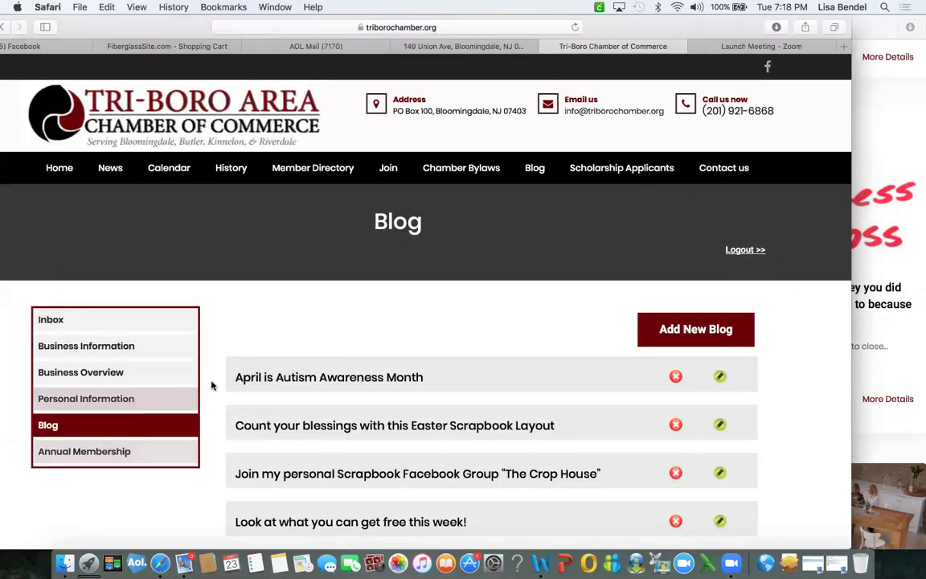
# Reload the public Chamber Blog page to show the new post.
pyautogui.click(885, 168)
pyautogui.scroll(5, 689, 166)
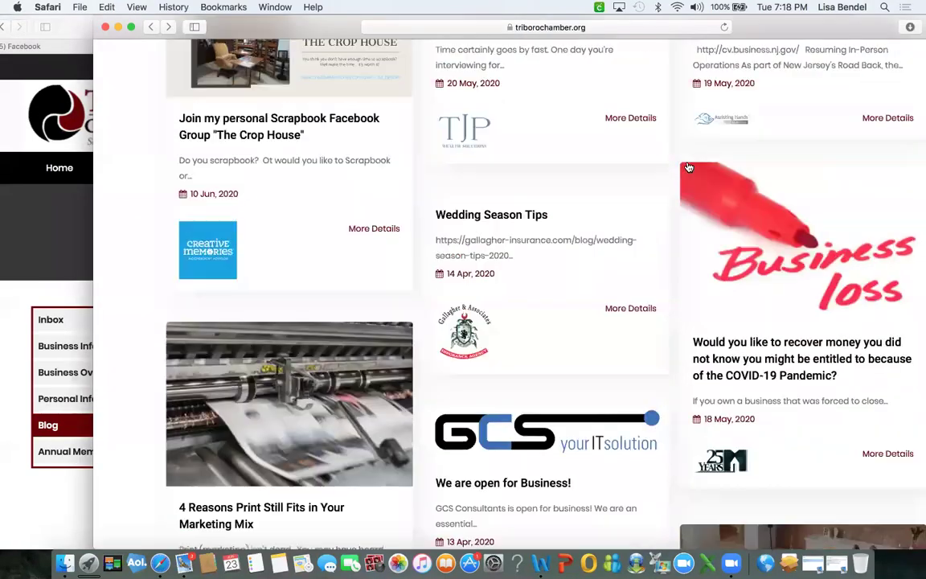
pyautogui.scroll(3, 330, 243)
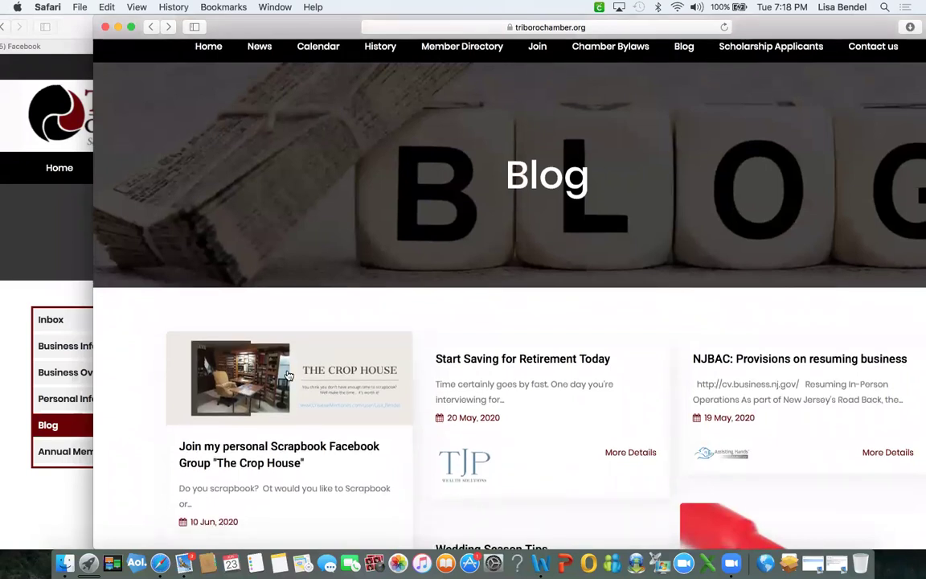
pyautogui.click(723, 28)
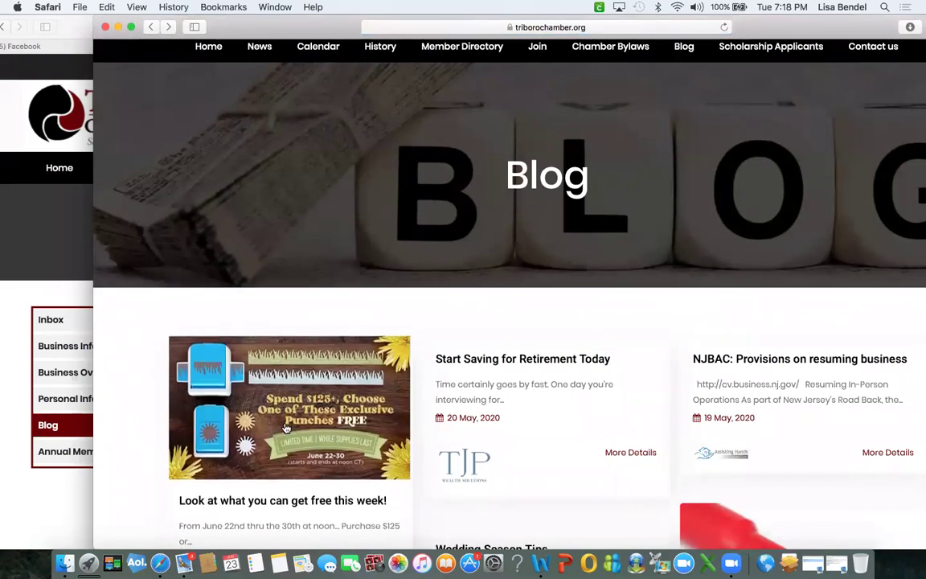
pyautogui.scroll(-4, 287, 428)
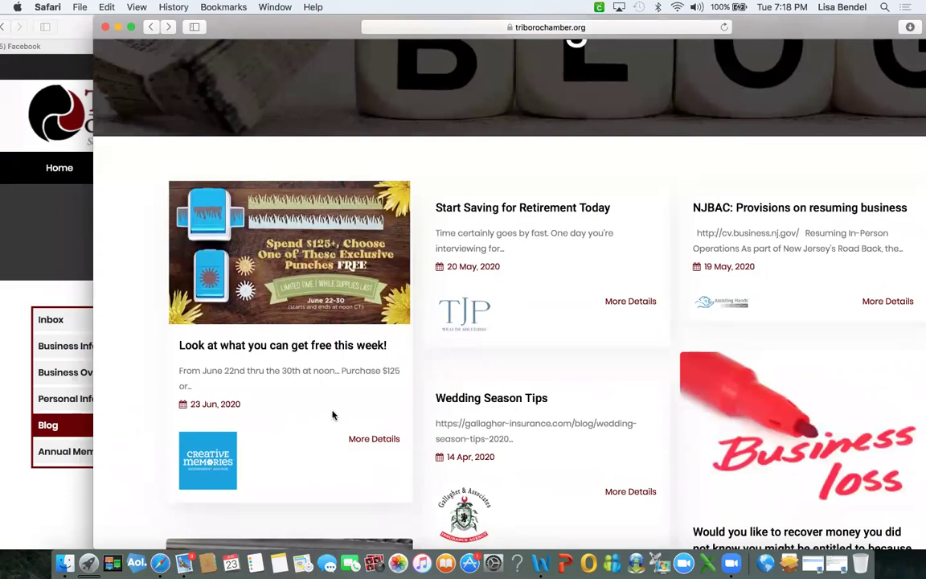
# Read the full 23 Jun 2020 free-punches post, then swipe back.
pyautogui.click(368, 442)
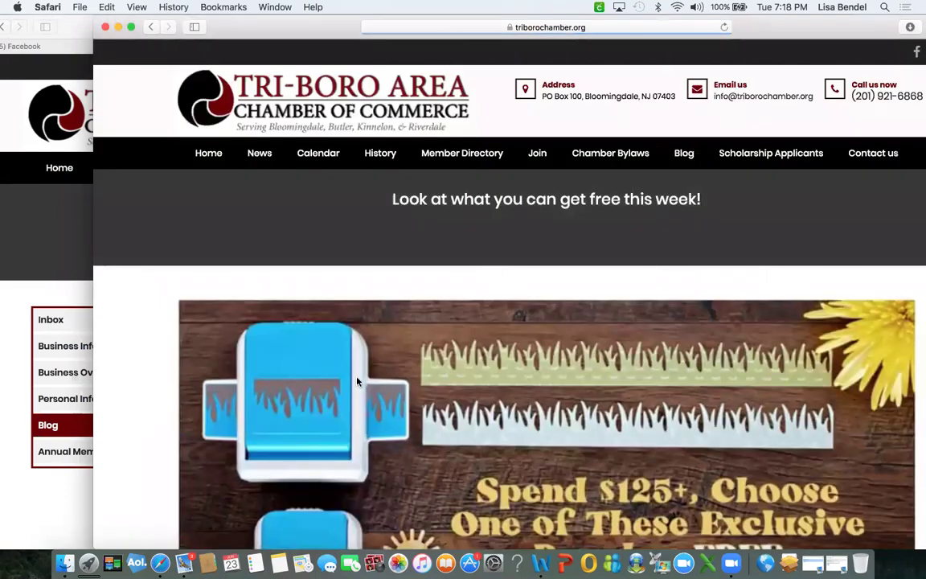
pyautogui.scroll(-2, 358, 382)
pyautogui.scroll(-3, 358, 382)
pyautogui.scroll(-8, 358, 382)
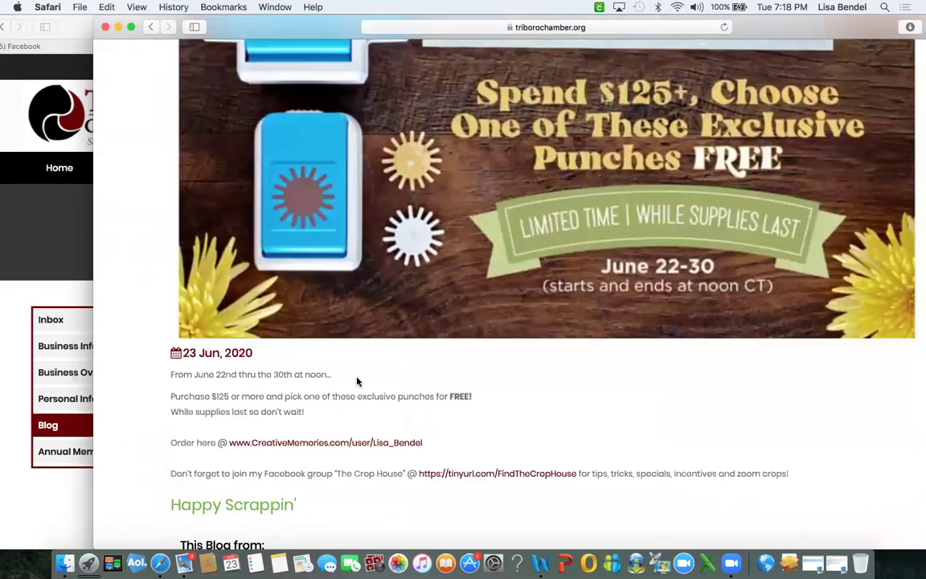
pyautogui.scroll(-3, 357, 382)
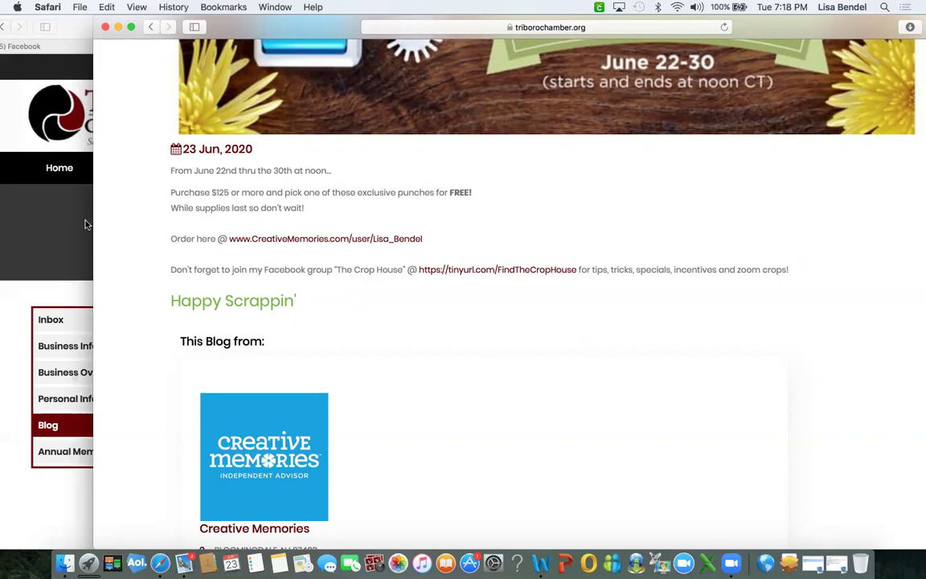
pyautogui.scroll(-2, 286, 346)
pyautogui.scroll(-3, 284, 345)
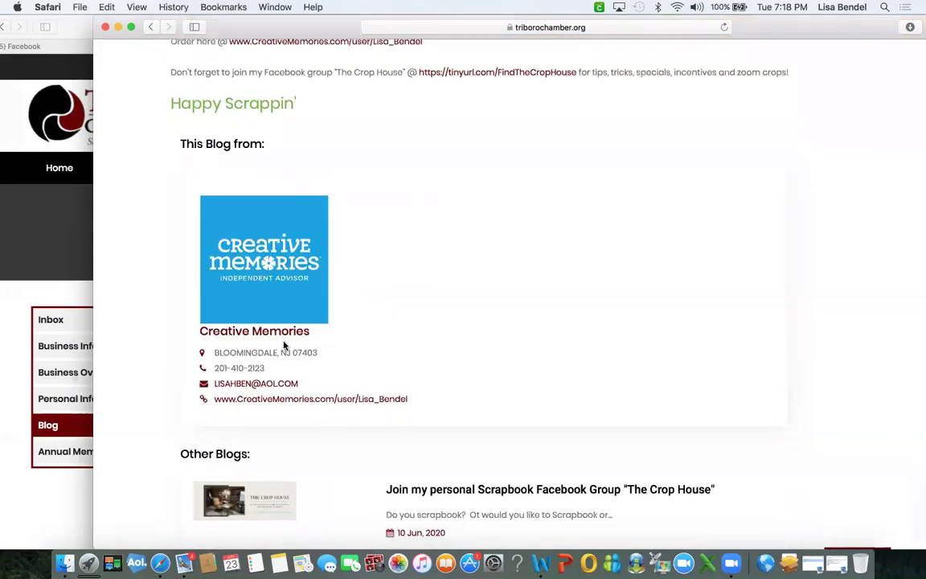
pyautogui.scroll(-2, 284, 346)
pyautogui.scroll(-5, 284, 345)
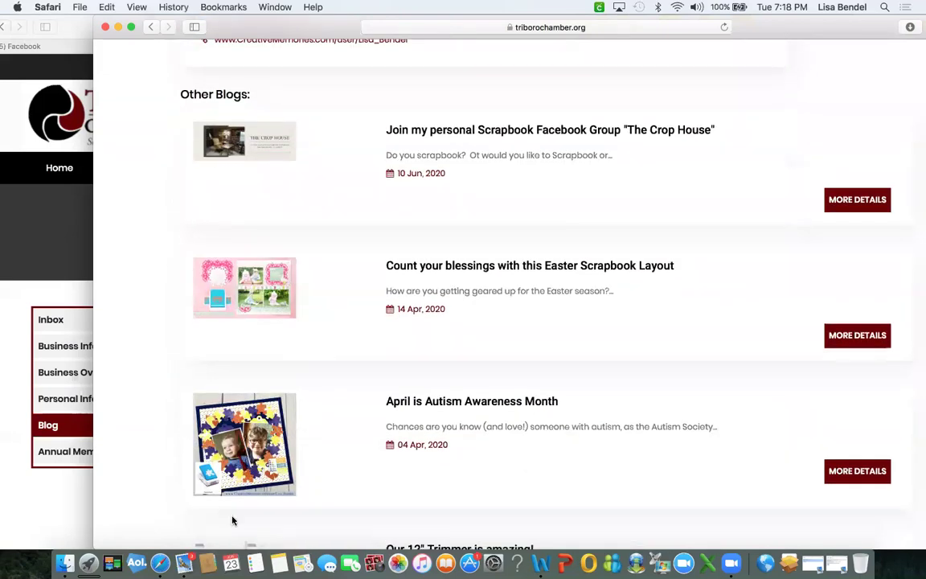
pyautogui.hscroll(-5, 59, 256)
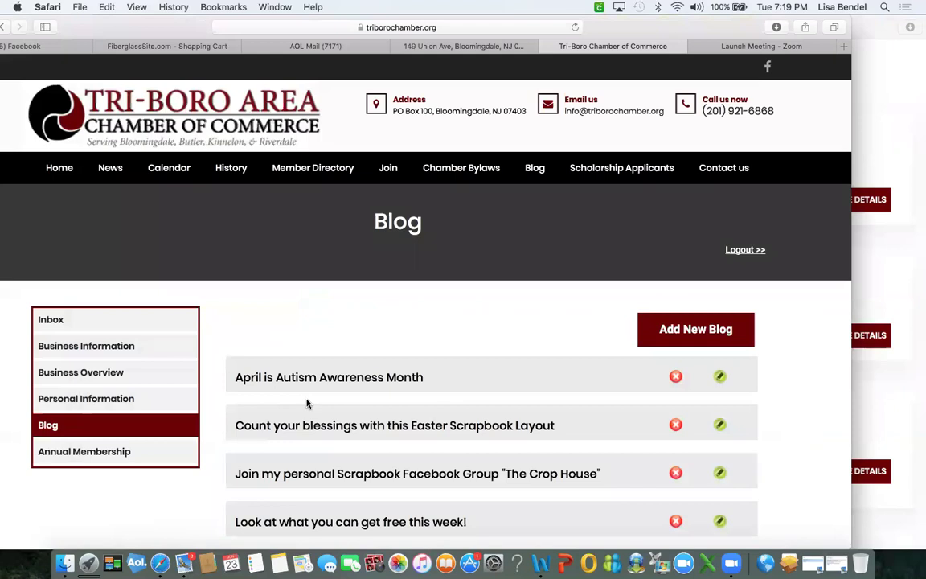
# Delete the Easter scrapbook layout and April is Autism Awareness Month posts, confirming each with OK.
pyautogui.scroll(-3, 307, 403)
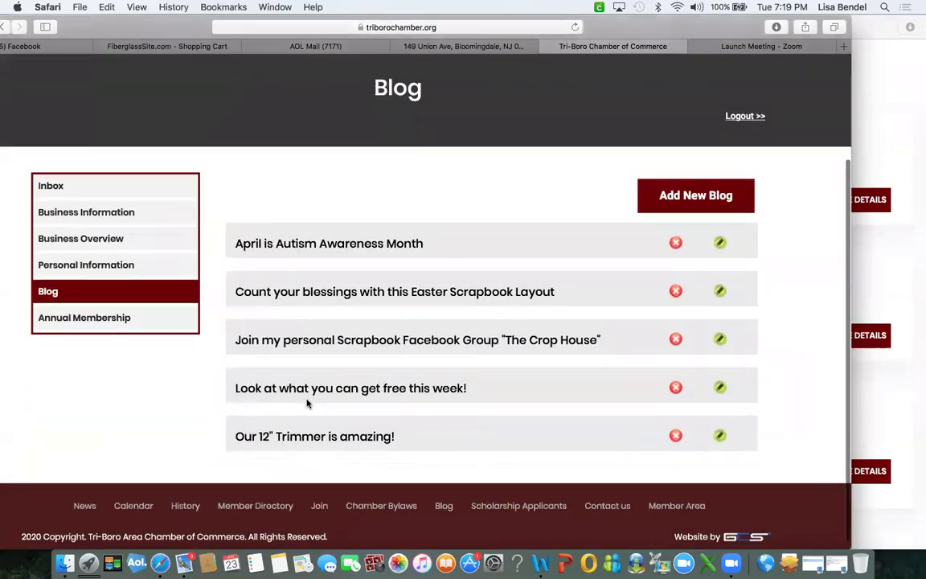
pyautogui.click(676, 291)
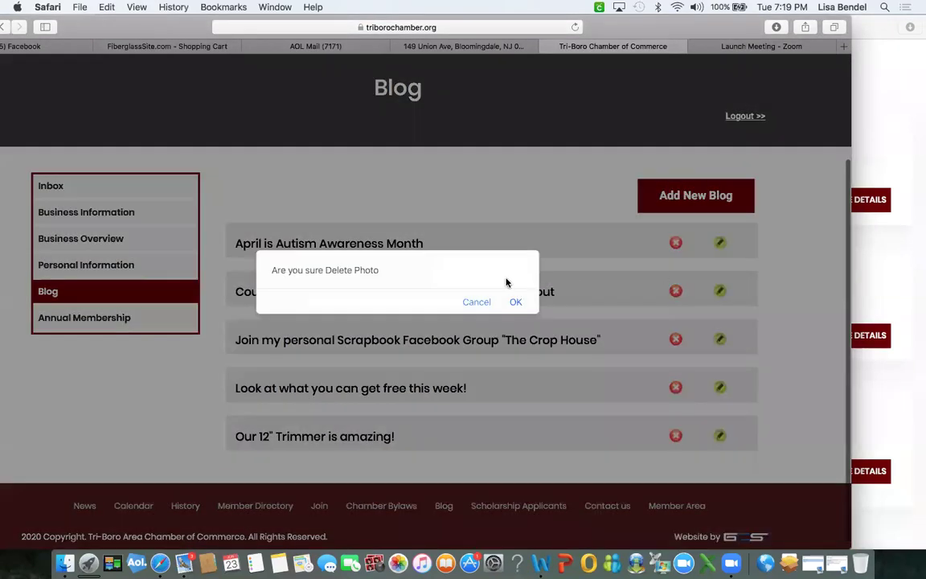
pyautogui.click(516, 302)
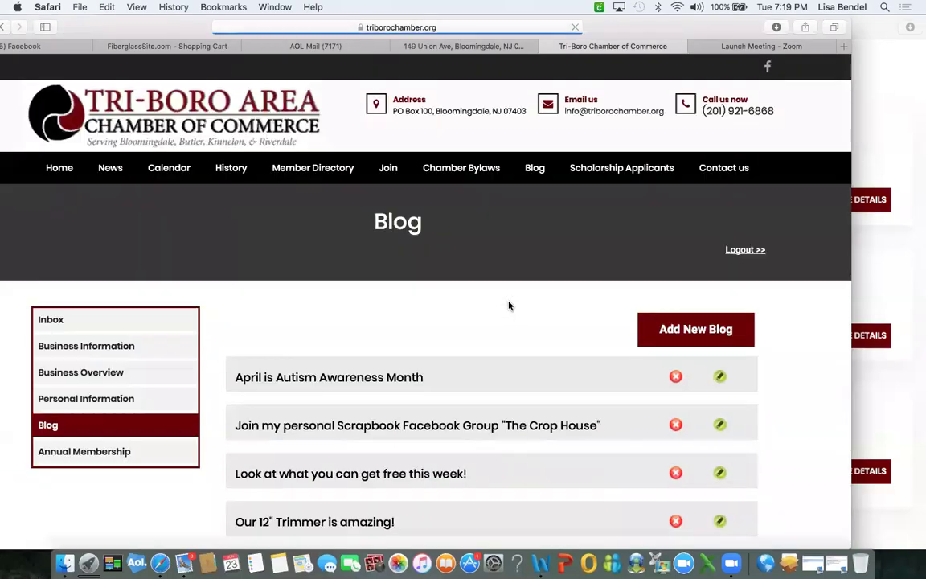
pyautogui.scroll(-2, 499, 306)
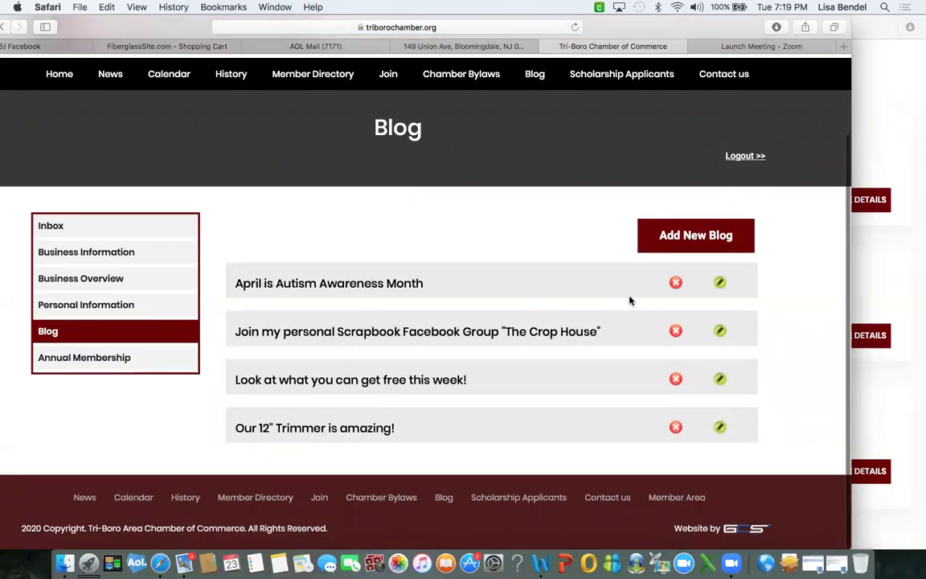
pyautogui.click(676, 283)
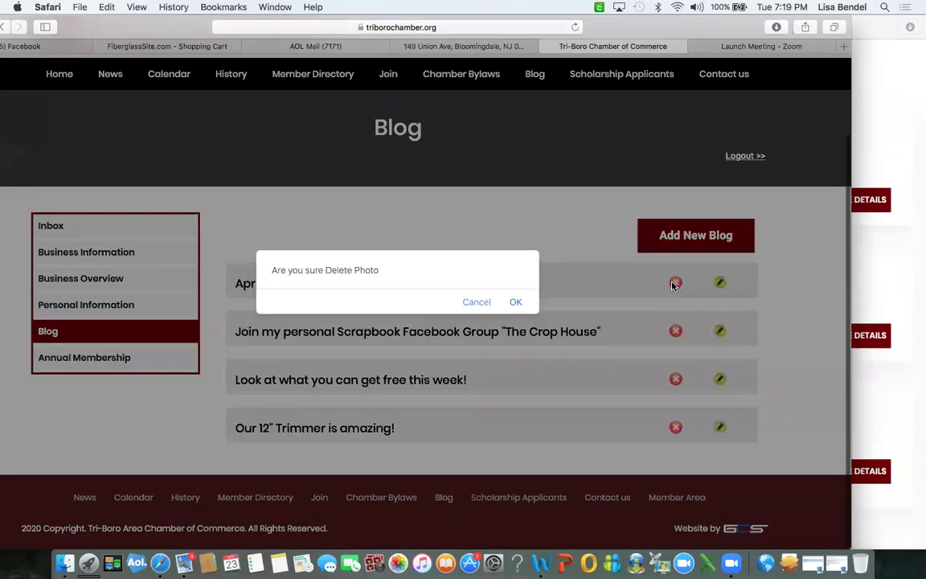
pyautogui.click(514, 303)
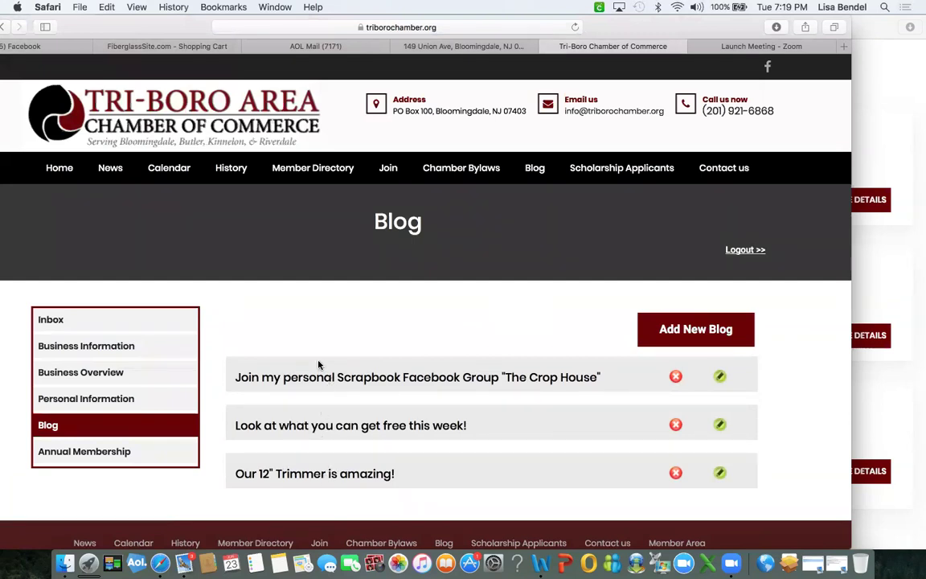
pyautogui.click(890, 251)
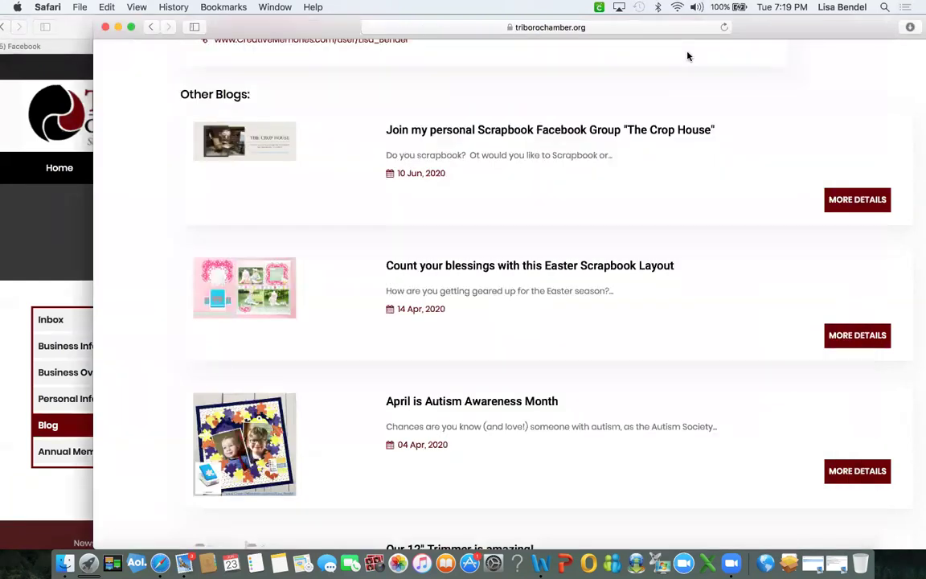
# Reload and scroll the public post page confirming both deletions, then return to the member Blog list.
pyautogui.click(723, 28)
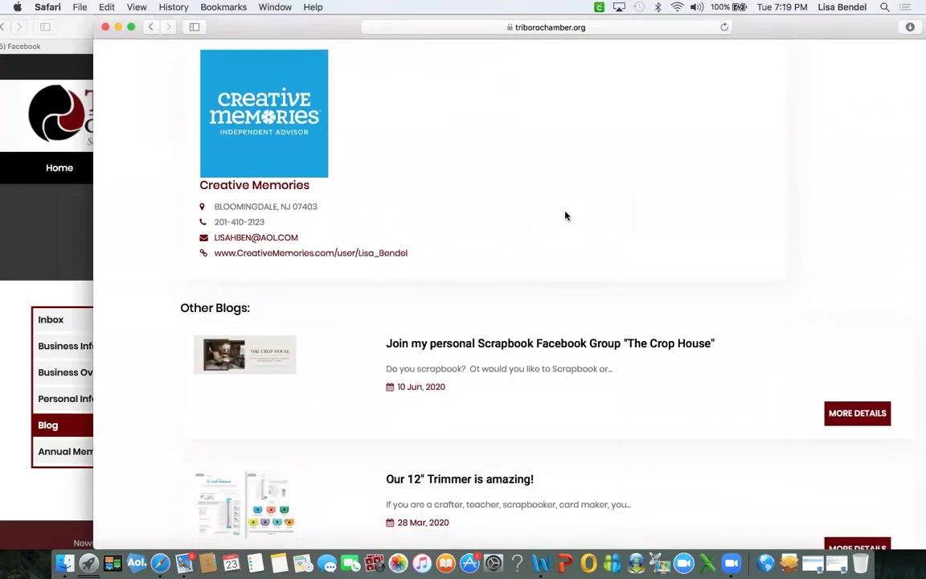
pyautogui.scroll(10, 564, 212)
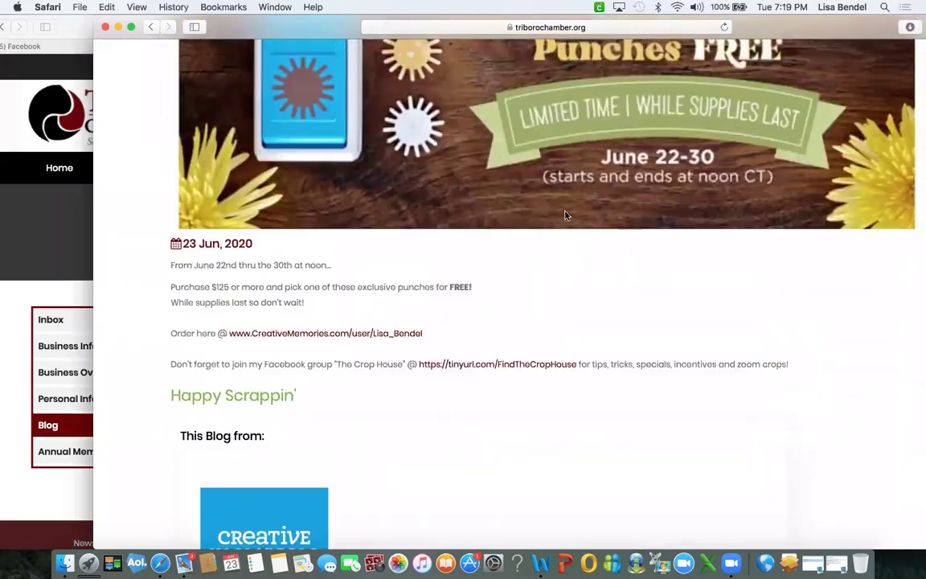
pyautogui.scroll(1, 565, 215)
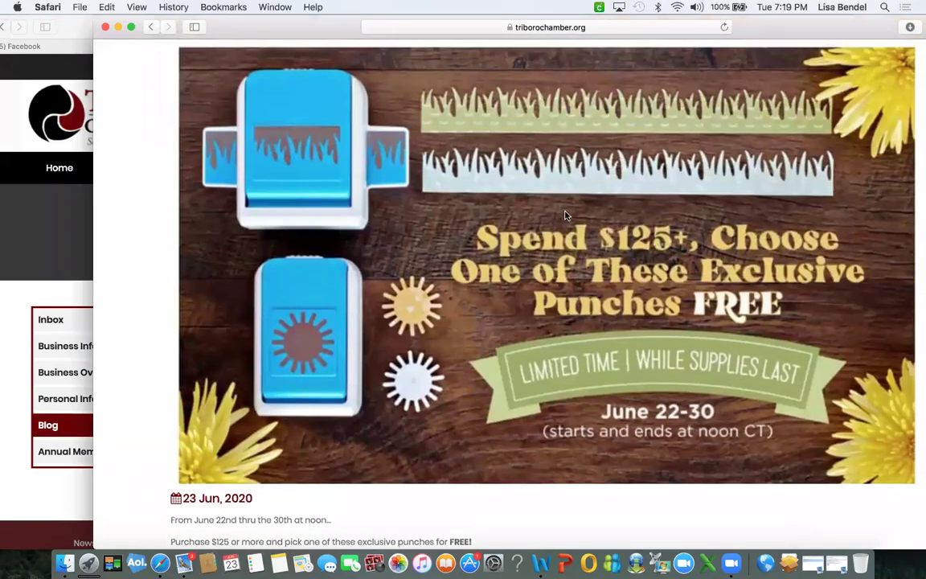
pyautogui.scroll(-10, 564, 215)
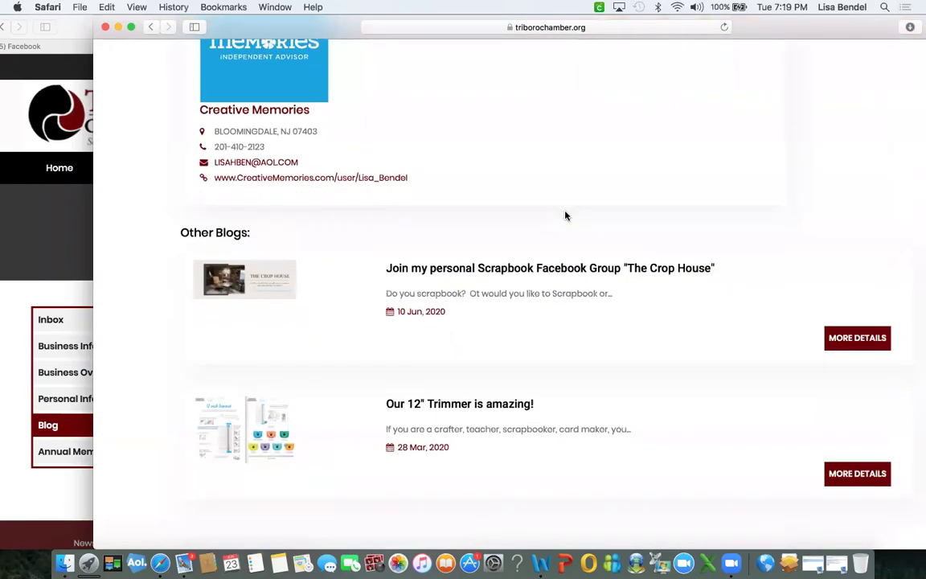
pyautogui.scroll(-3, 565, 216)
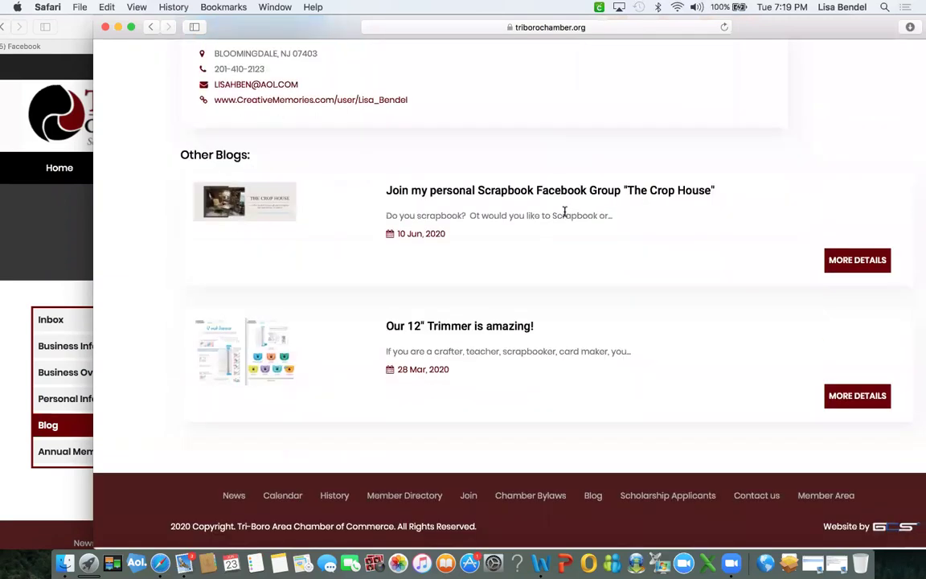
pyautogui.scroll(10, 565, 215)
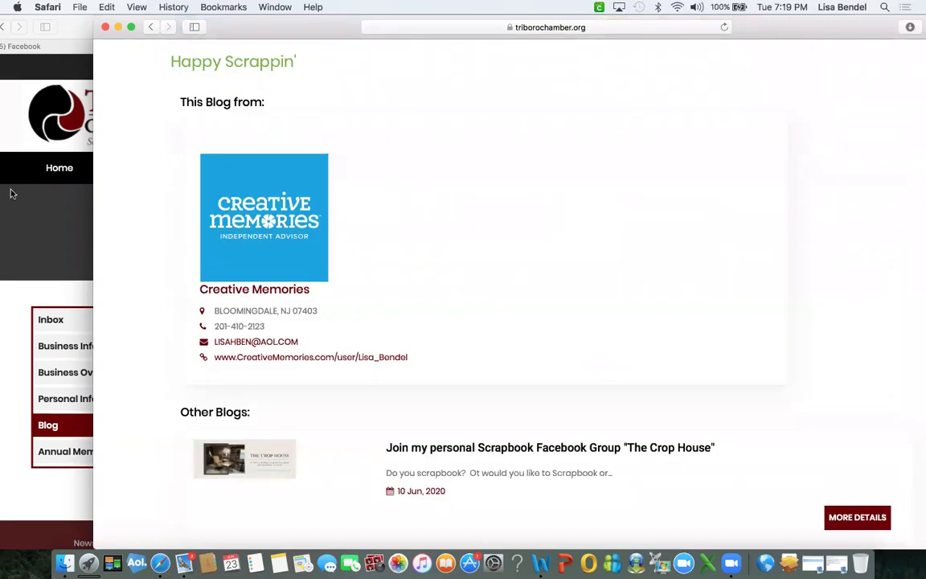
pyautogui.click(44, 216)
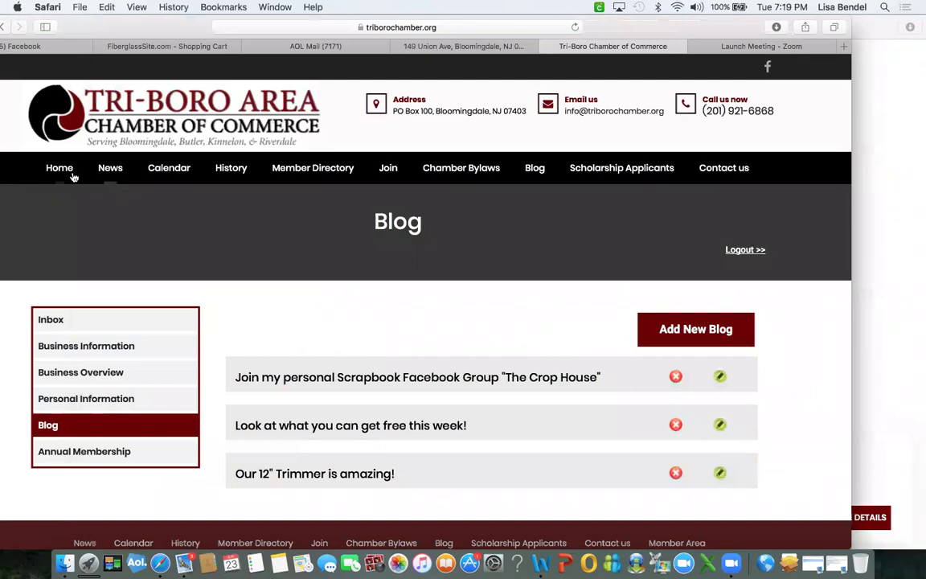
# Open the June 2020 Calendar of Events and view the Scholarship Applicants PDF.
pyautogui.click(170, 170)
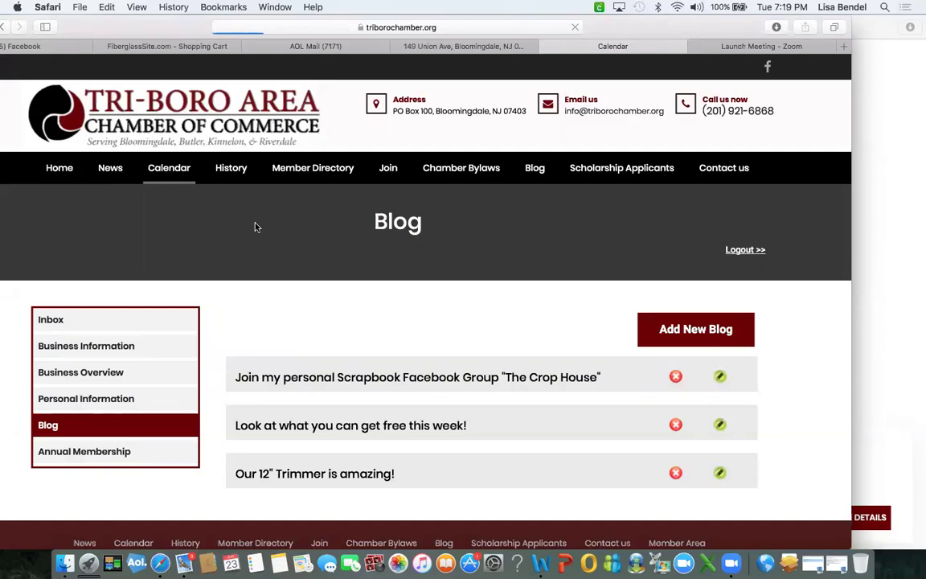
pyautogui.scroll(-2, 244, 201)
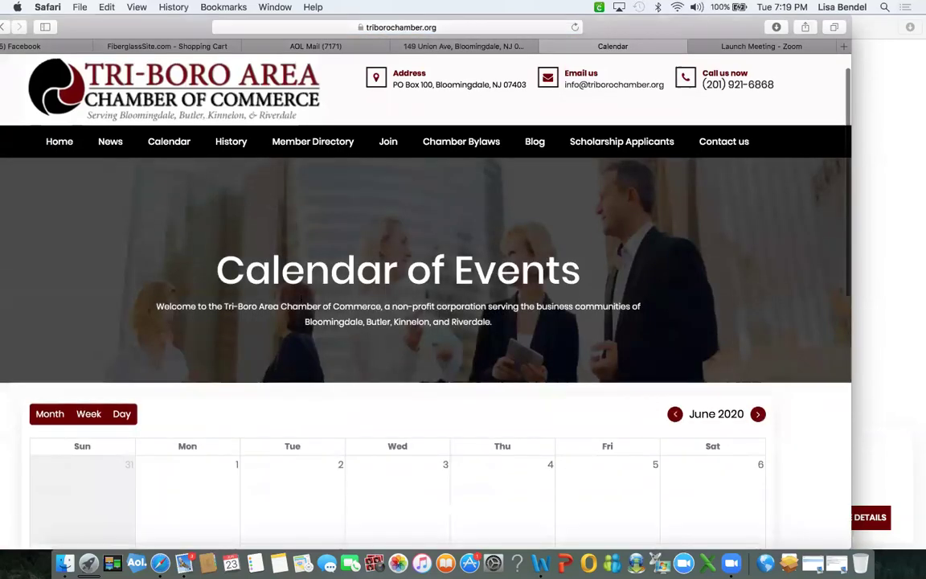
pyautogui.scroll(2, 299, 297)
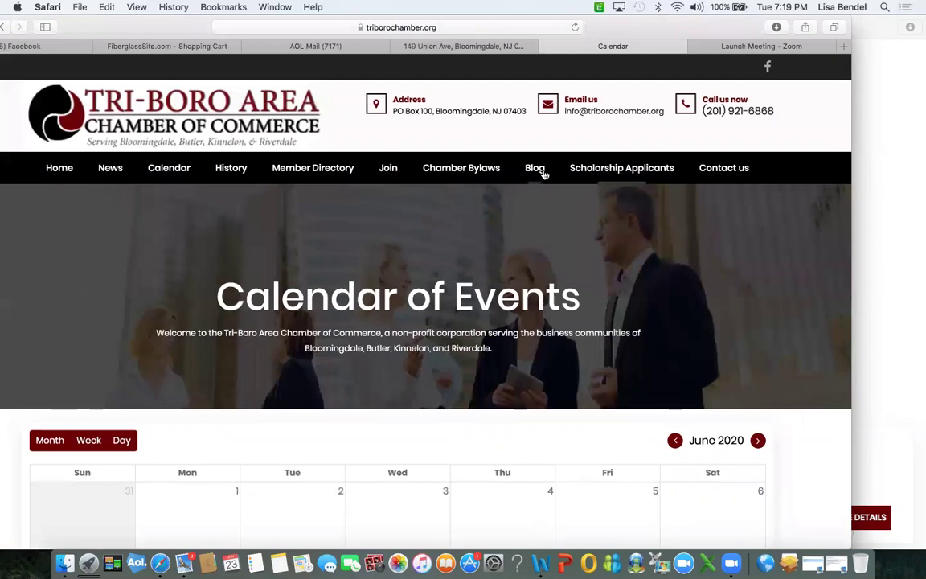
pyautogui.click(637, 168)
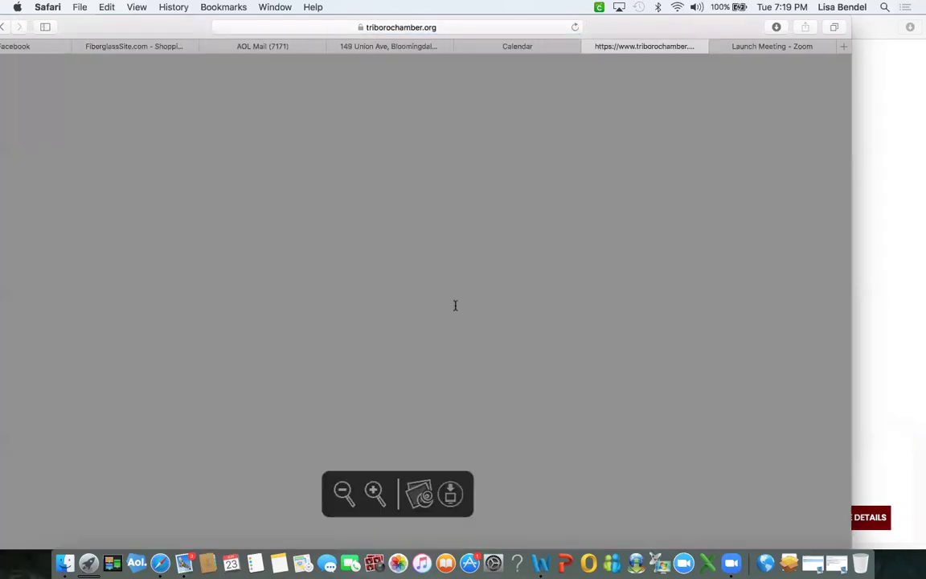
pyautogui.scroll(-10, 455, 305)
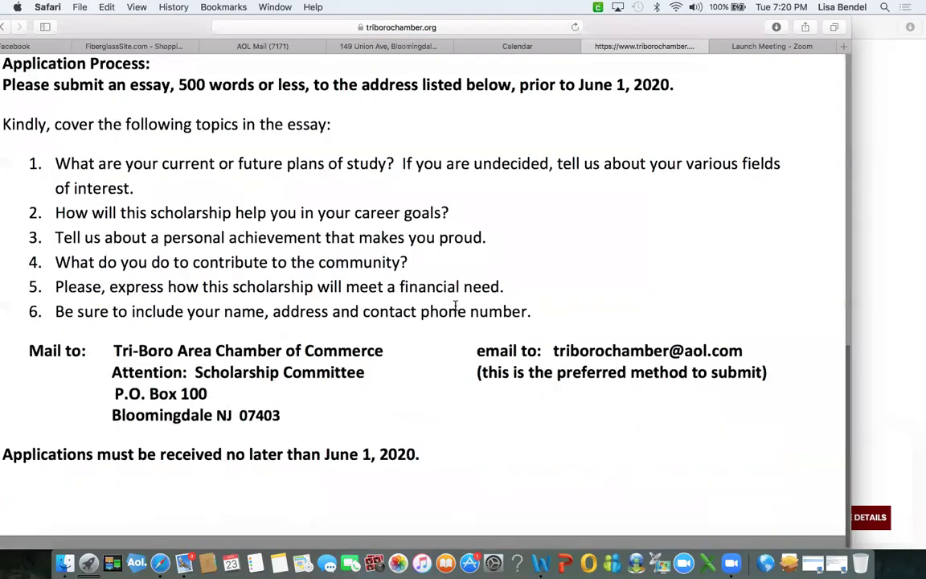
pyautogui.scroll(10, 455, 305)
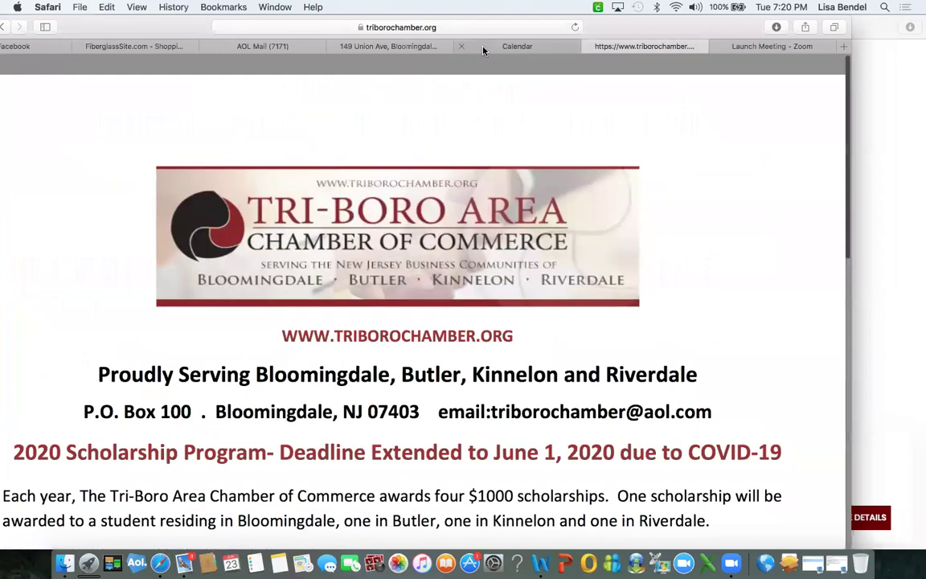
# Return to the Calendar tab, look over it, and go to the Member Directory.
pyautogui.click(488, 46)
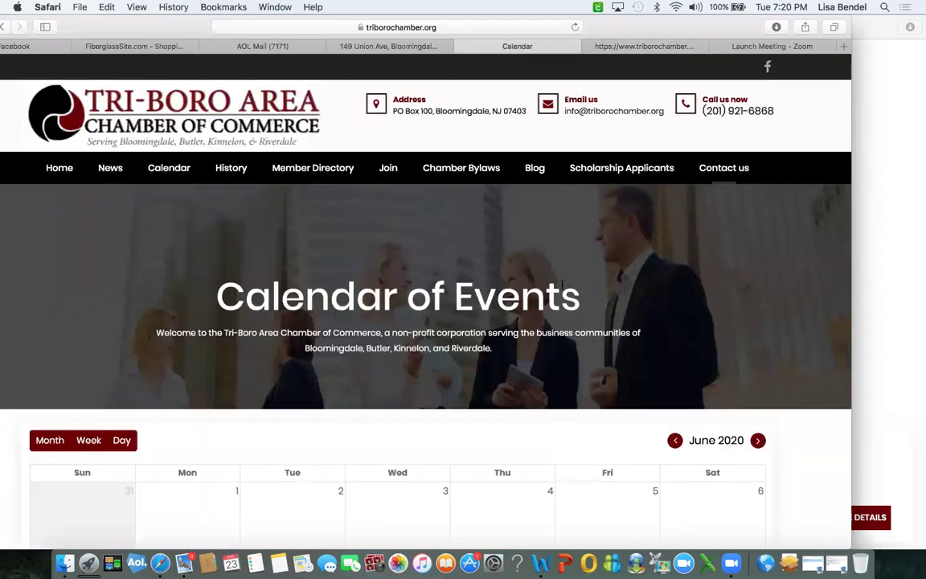
pyautogui.scroll(-10, 428, 255)
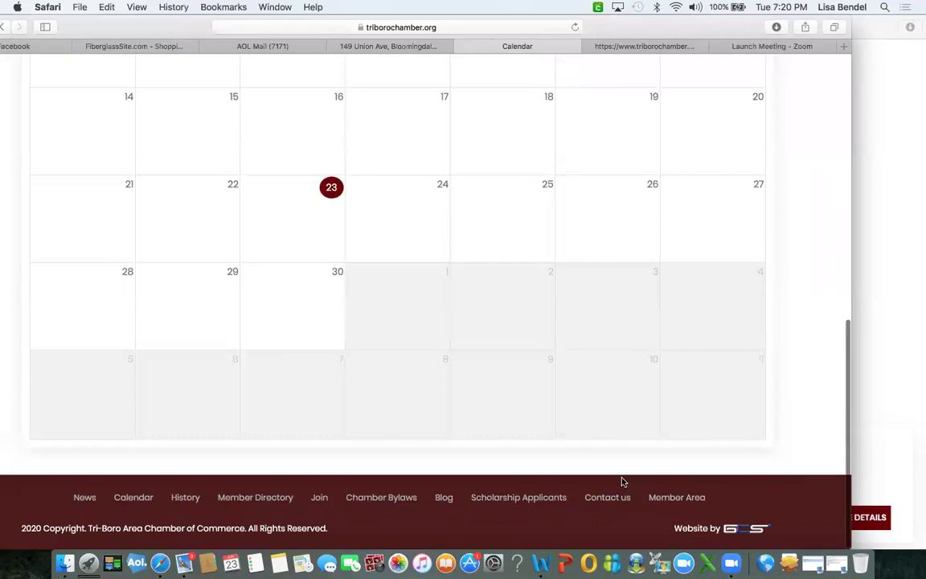
pyautogui.scroll(10, 622, 482)
pyautogui.scroll(3, 621, 482)
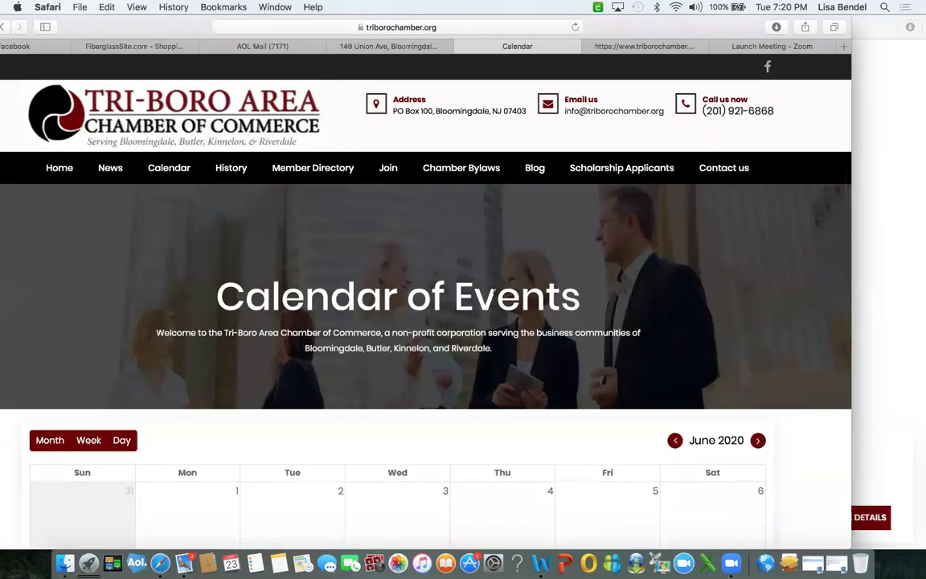
pyautogui.click(303, 169)
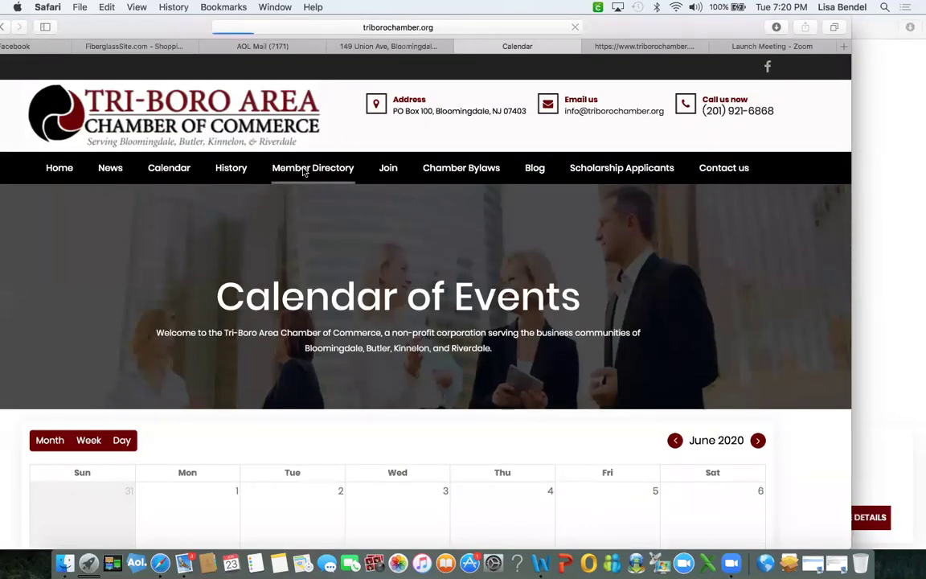
# Expand the full business category list and filter to Funeral Homes / Mortuaries.
pyautogui.scroll(-5, 352, 399)
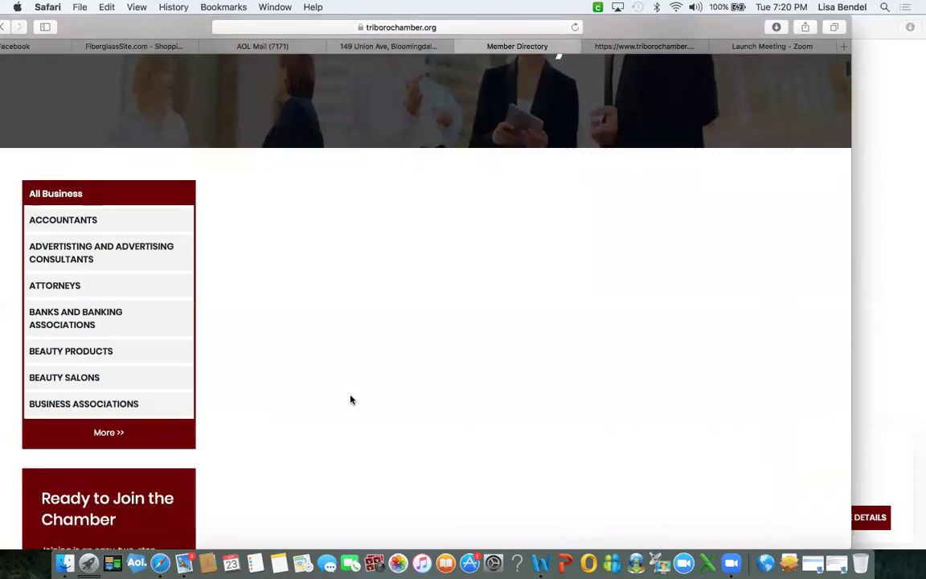
pyautogui.click(107, 404)
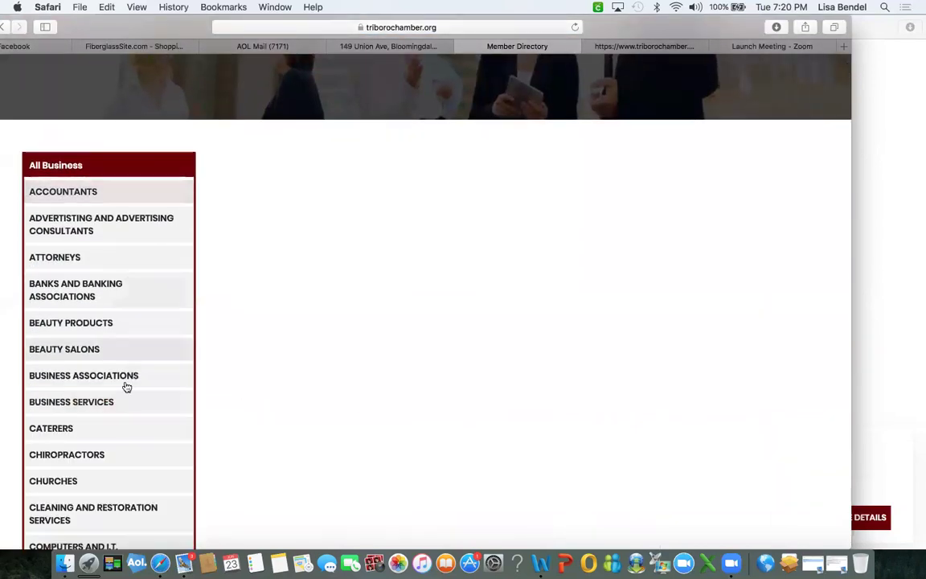
pyautogui.scroll(-4, 125, 384)
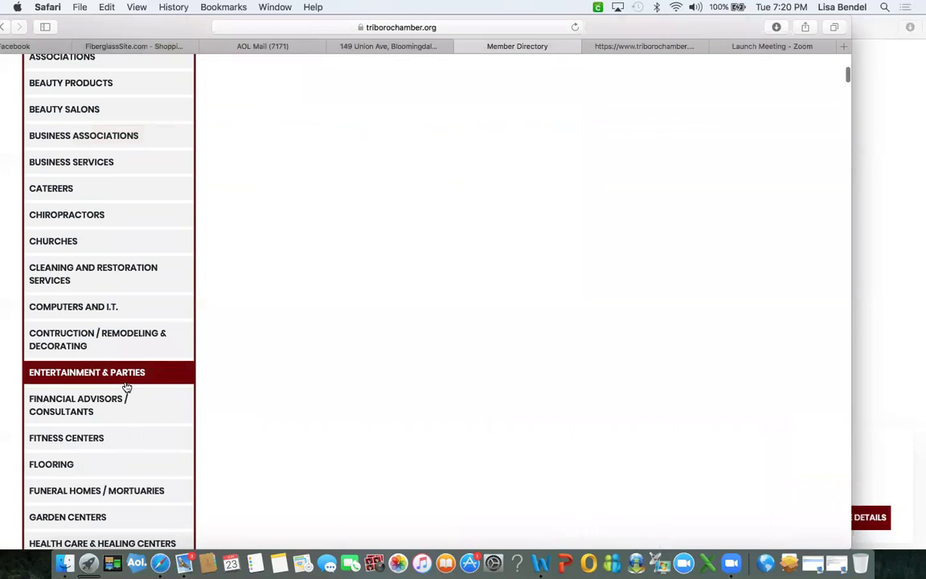
pyautogui.scroll(-4, 127, 387)
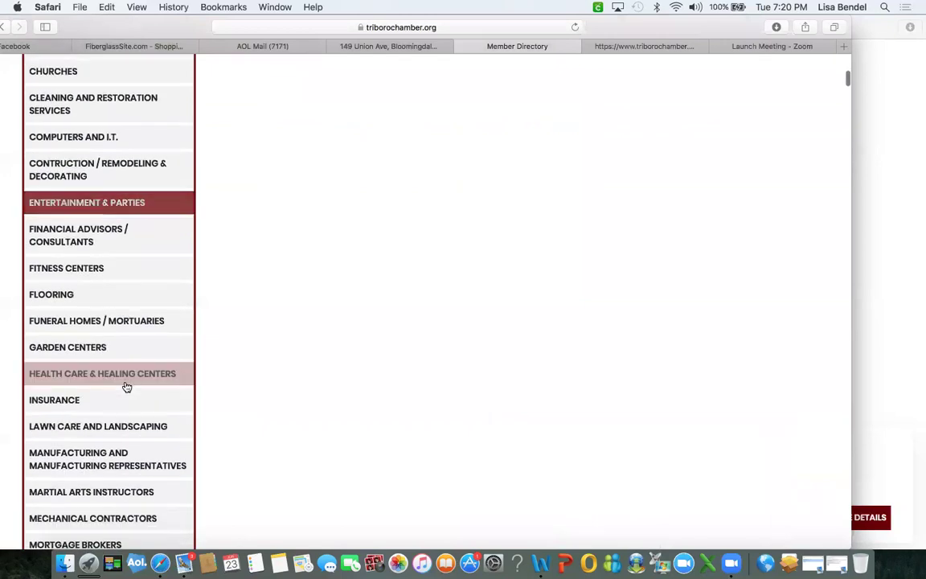
pyautogui.scroll(-2, 127, 385)
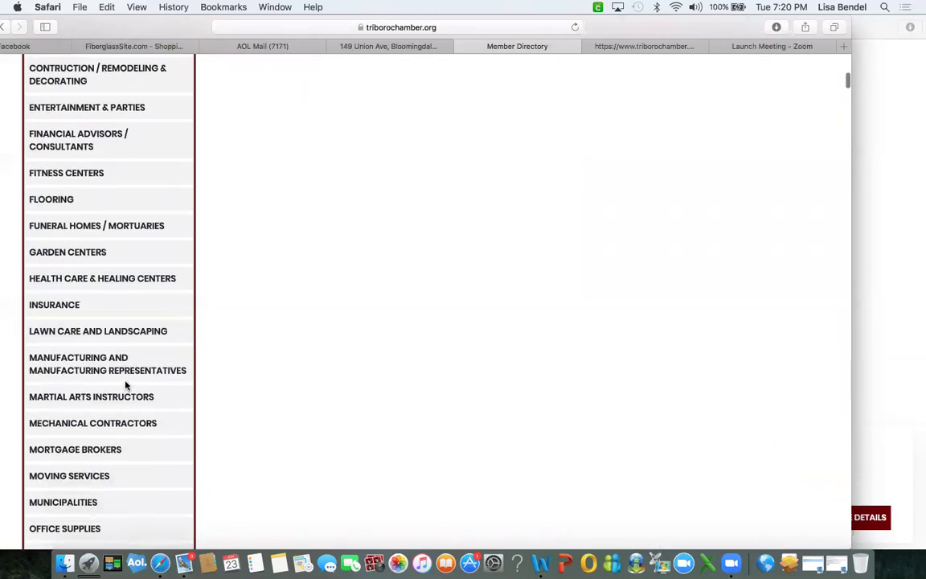
pyautogui.click(71, 228)
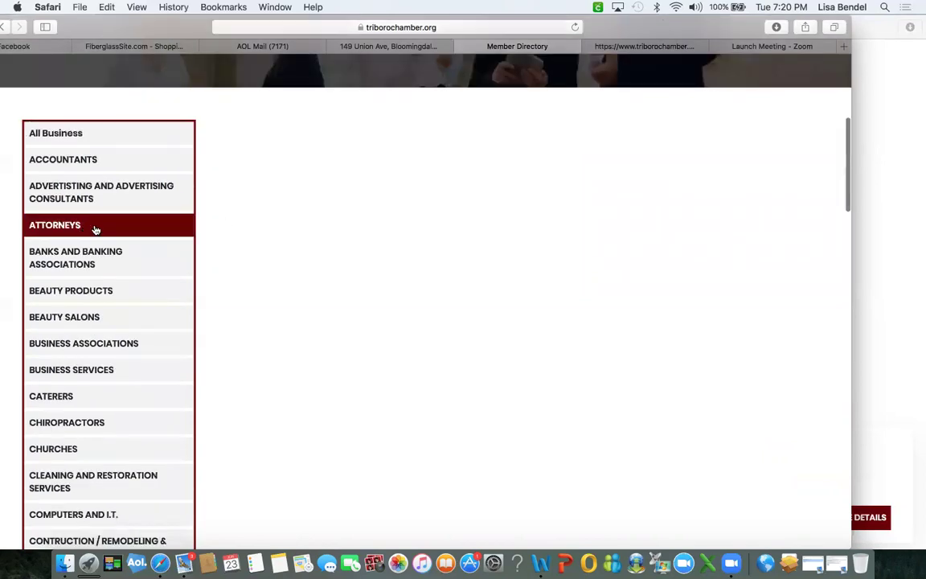
# Switch to Scrapbooking/Crafts, find the Creative Memories listing, and go to the Member Area.
pyautogui.scroll(-15, 394, 360)
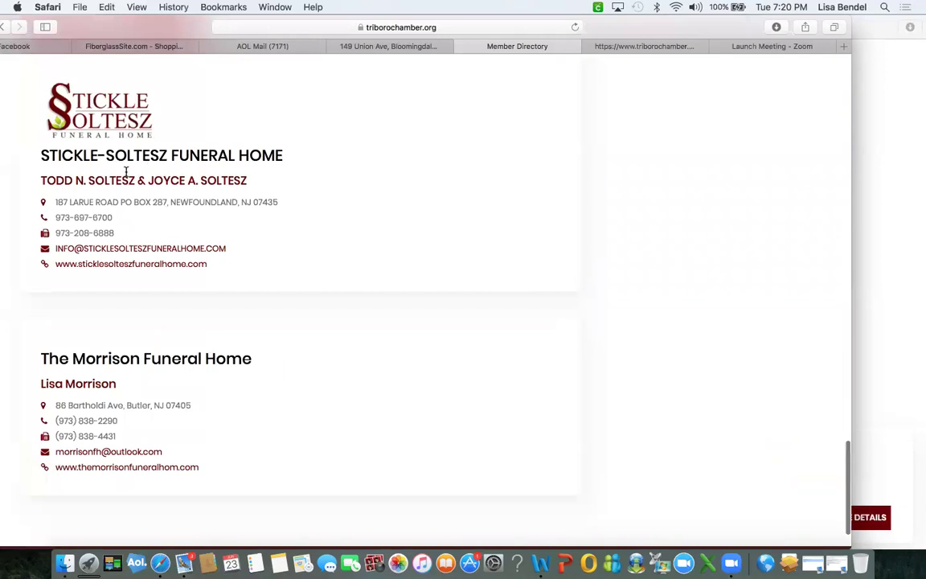
pyautogui.scroll(-2, 285, 399)
pyautogui.scroll(4, 286, 399)
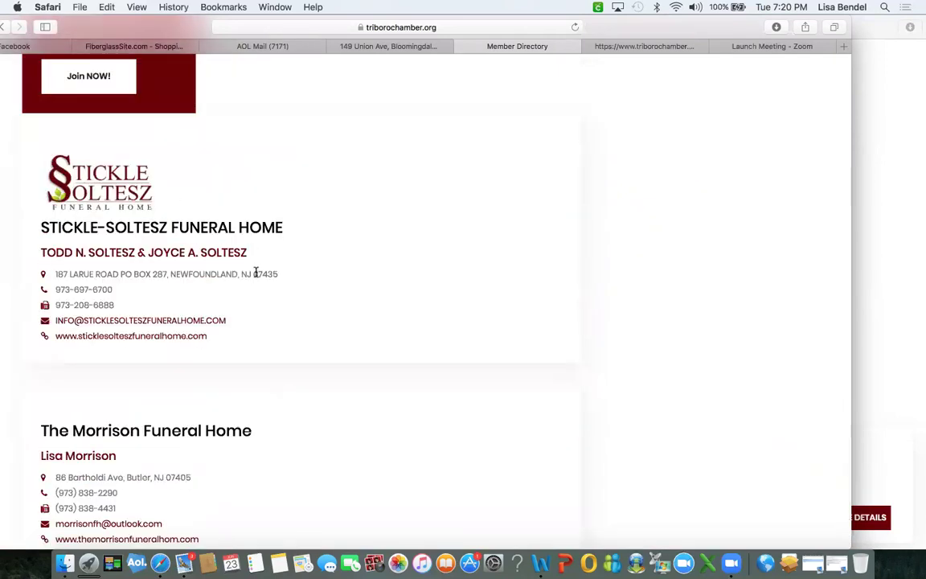
pyautogui.scroll(6, 157, 119)
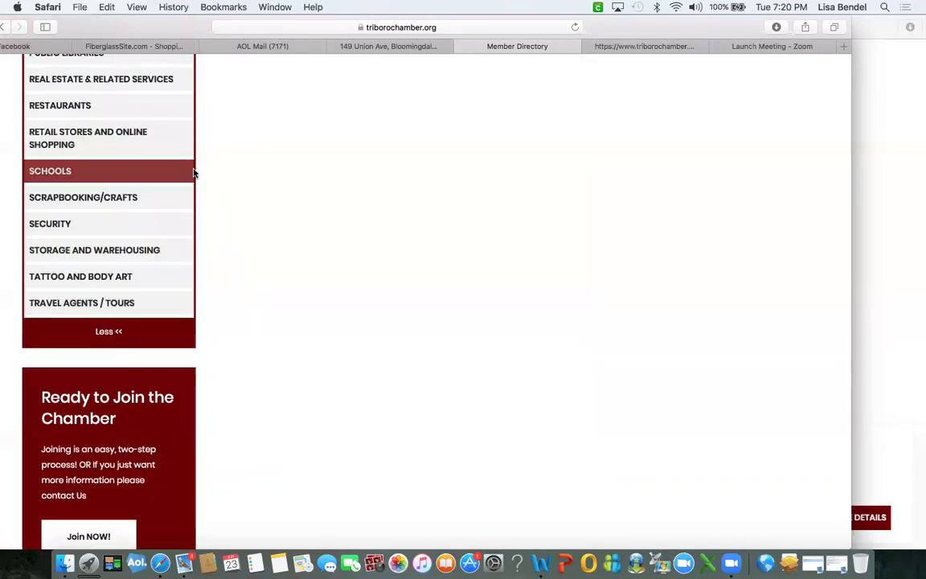
pyautogui.scroll(9, 231, 130)
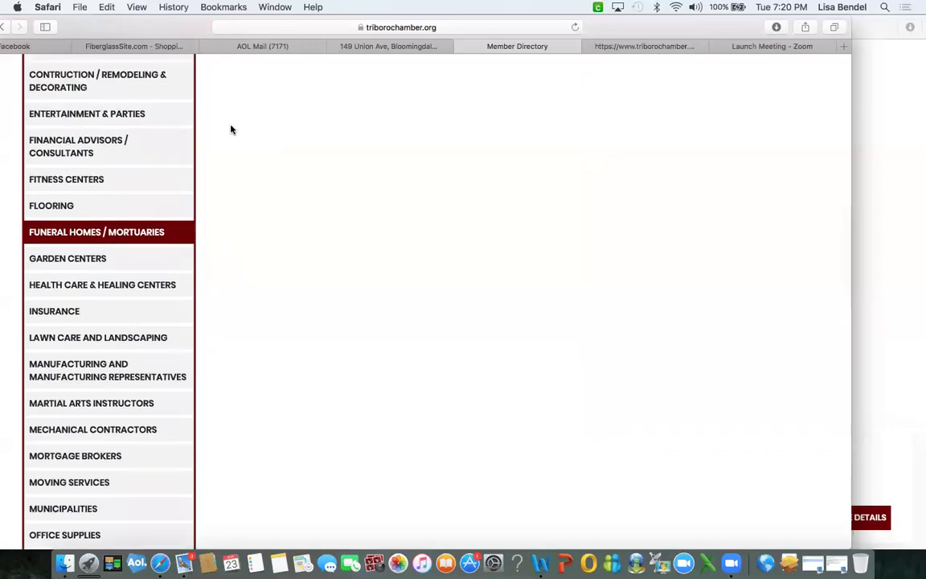
pyautogui.scroll(11, 125, 142)
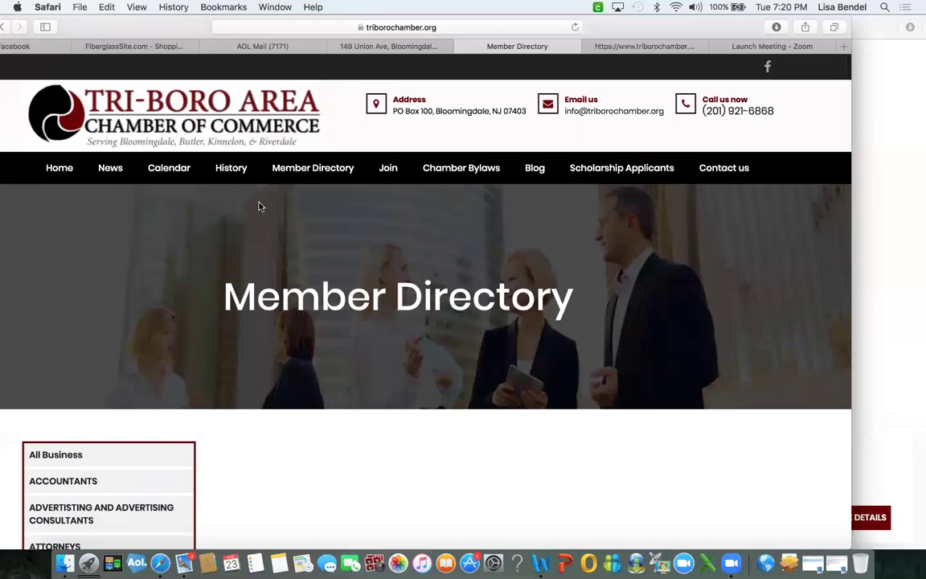
pyautogui.scroll(-3, 184, 334)
pyautogui.scroll(-1, 184, 334)
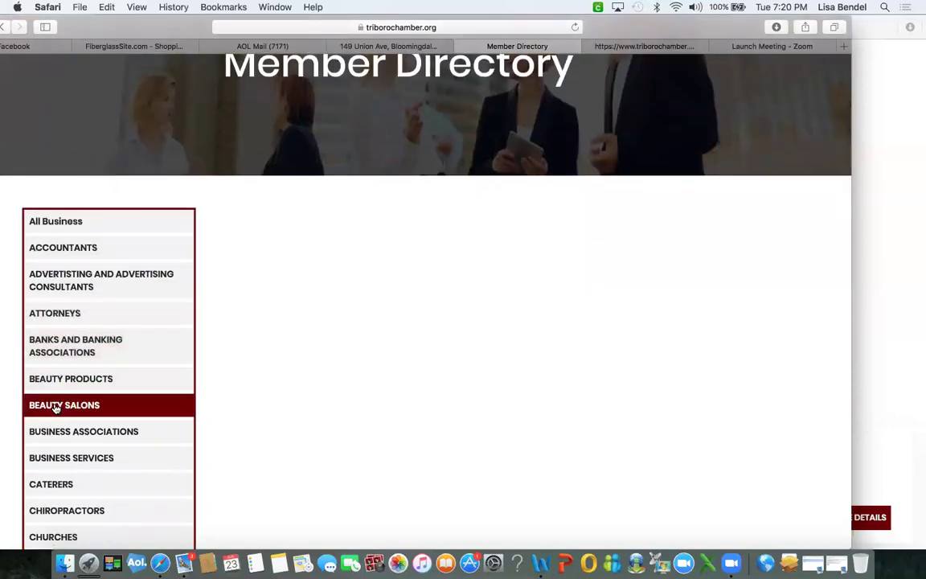
pyautogui.scroll(-4, 293, 412)
pyautogui.scroll(-10, 292, 411)
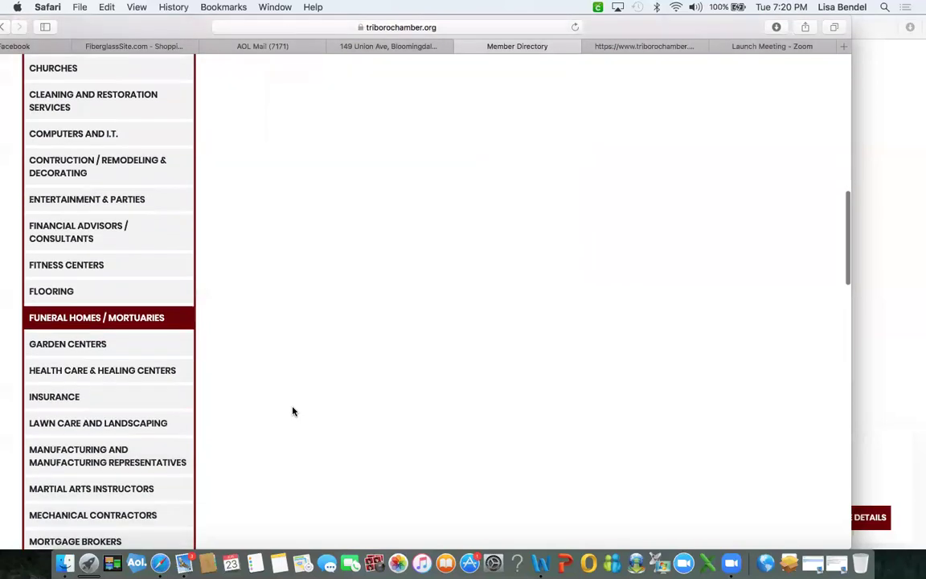
pyautogui.scroll(-15, 292, 412)
pyautogui.scroll(3, 293, 412)
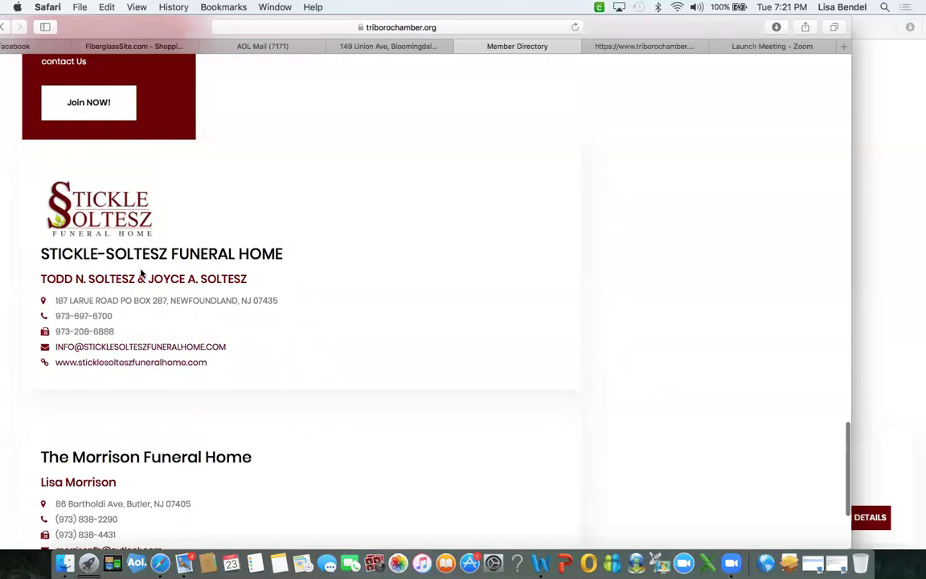
pyautogui.scroll(15, 180, 323)
pyautogui.scroll(-10, 180, 323)
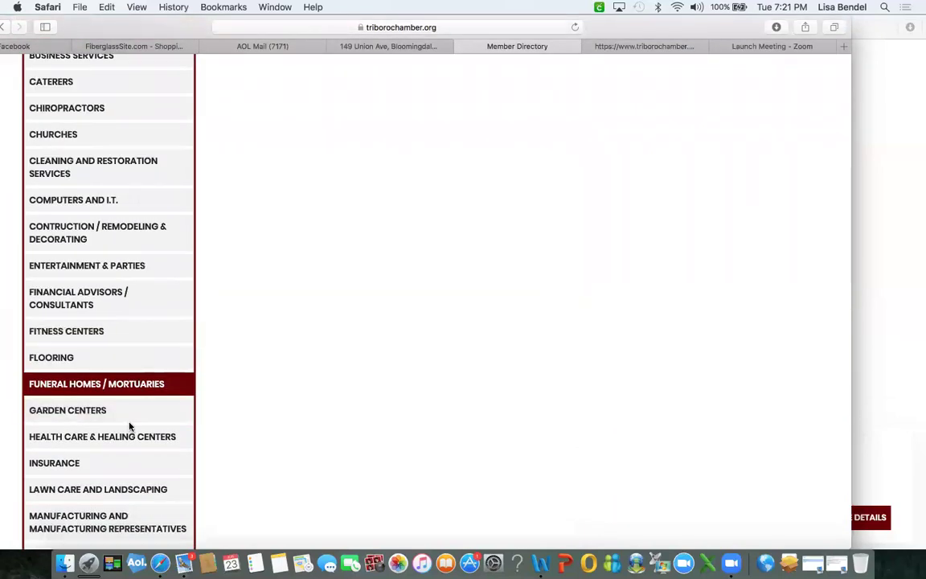
pyautogui.scroll(-12, 129, 426)
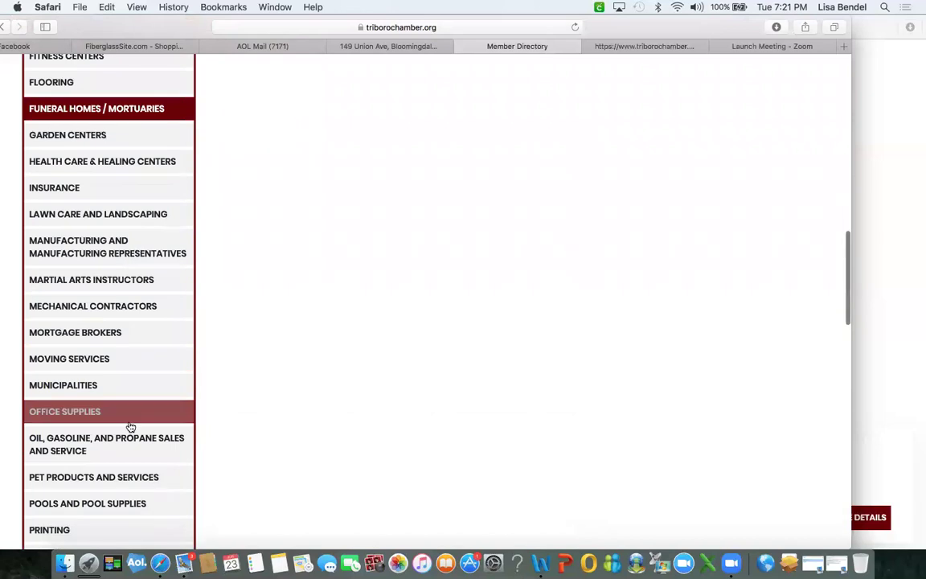
pyautogui.scroll(-5, 129, 427)
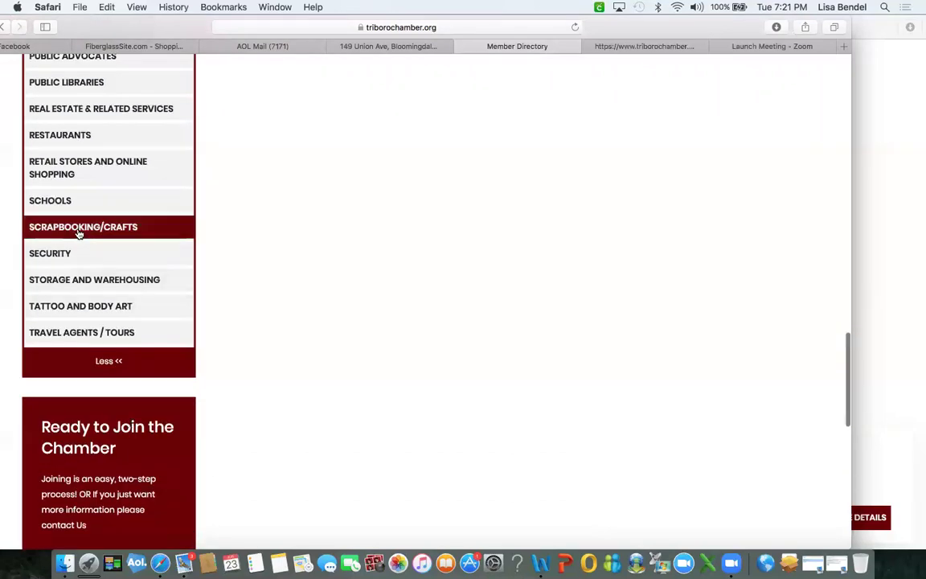
pyautogui.click(79, 228)
pyautogui.scroll(-20, 359, 437)
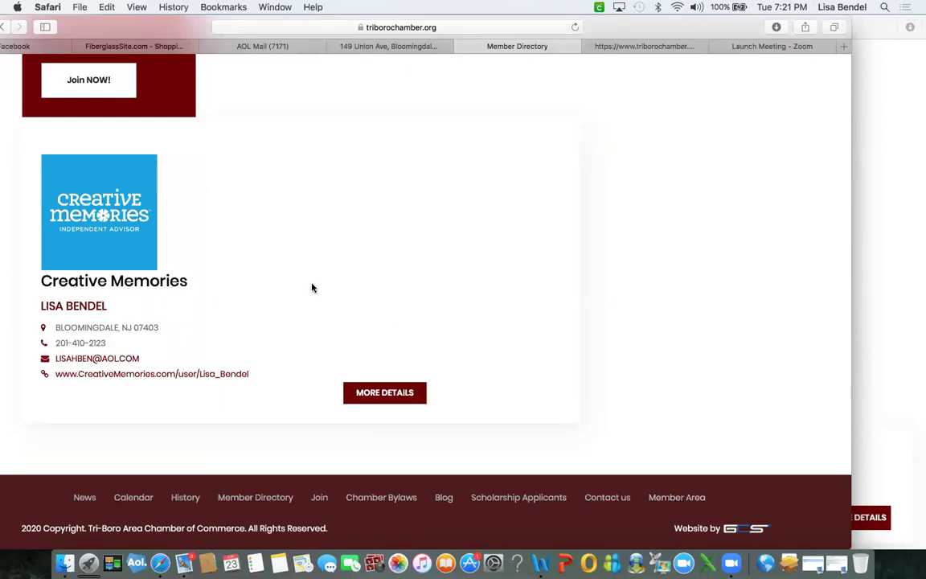
pyautogui.click(677, 497)
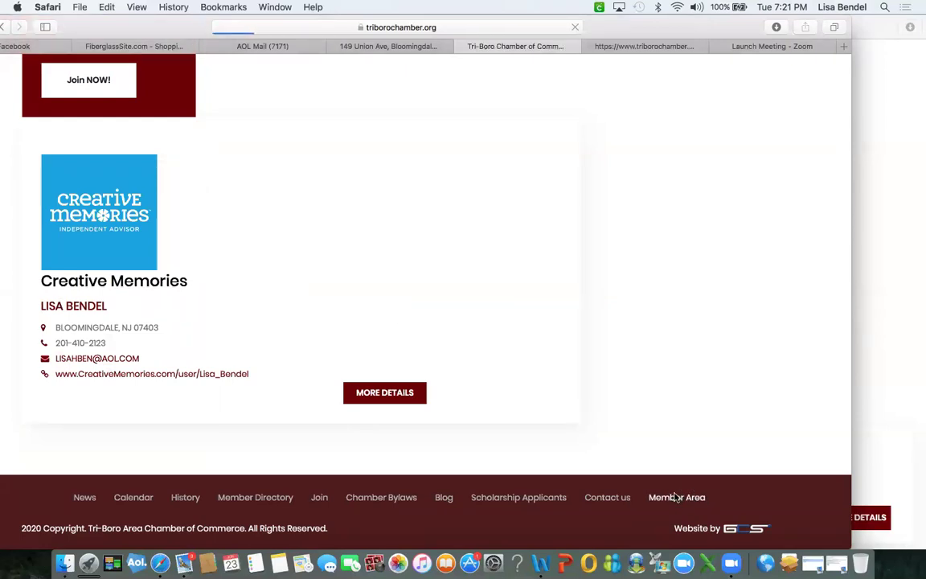
# Log in to the Member Area with the member's e-mail, password and captcha code.
pyautogui.click(68, 393)
pyautogui.press('Tab')
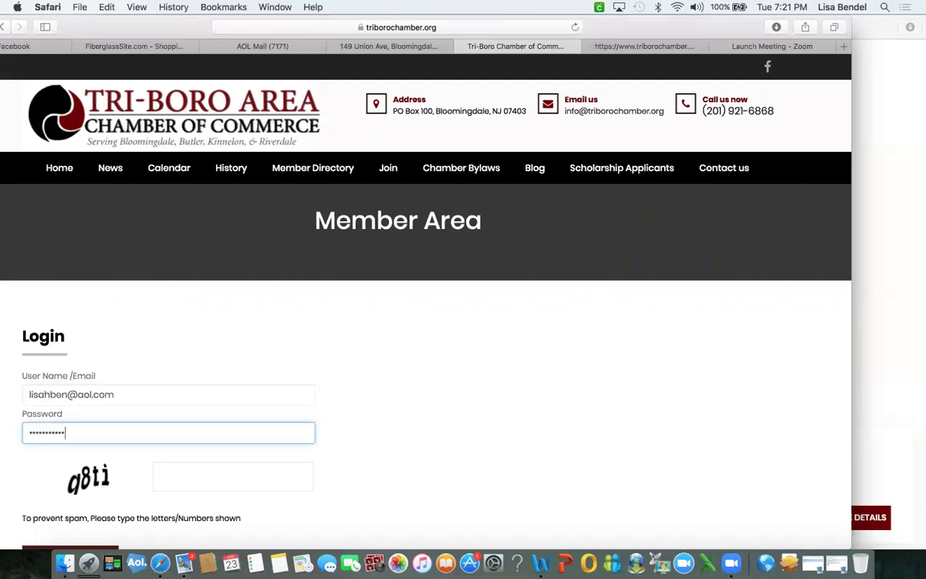
pyautogui.click(177, 479)
pyautogui.write('q8t')
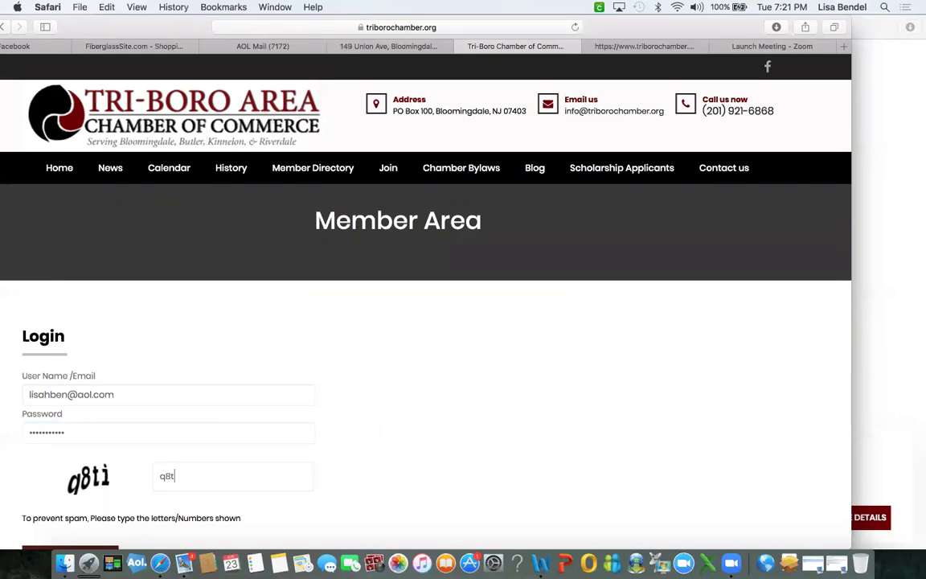
pyautogui.write('i')
pyautogui.scroll(-3, 141, 490)
pyautogui.click(70, 444)
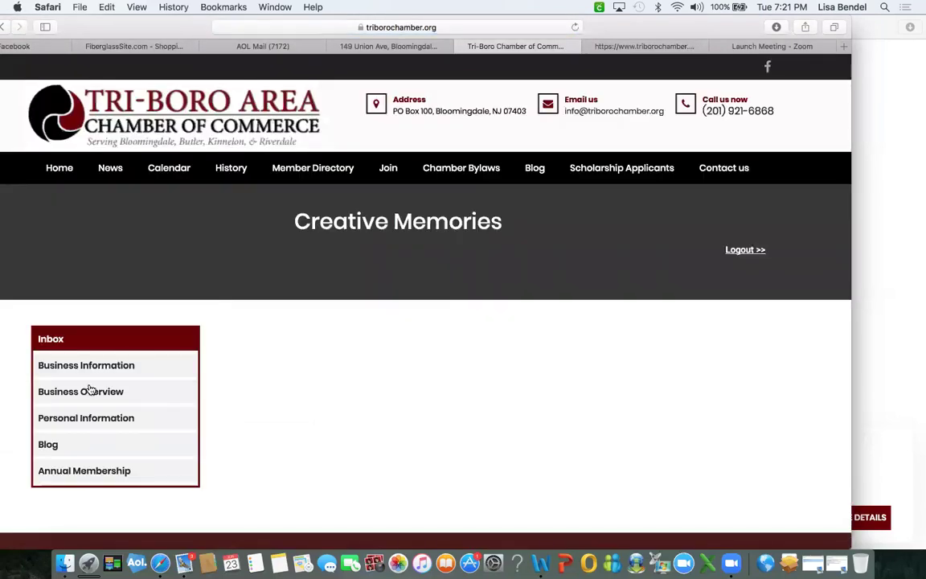
# Review the Business Information, Business Overview and Personal Information sections, then bring the blog post forward.
pyautogui.click(89, 370)
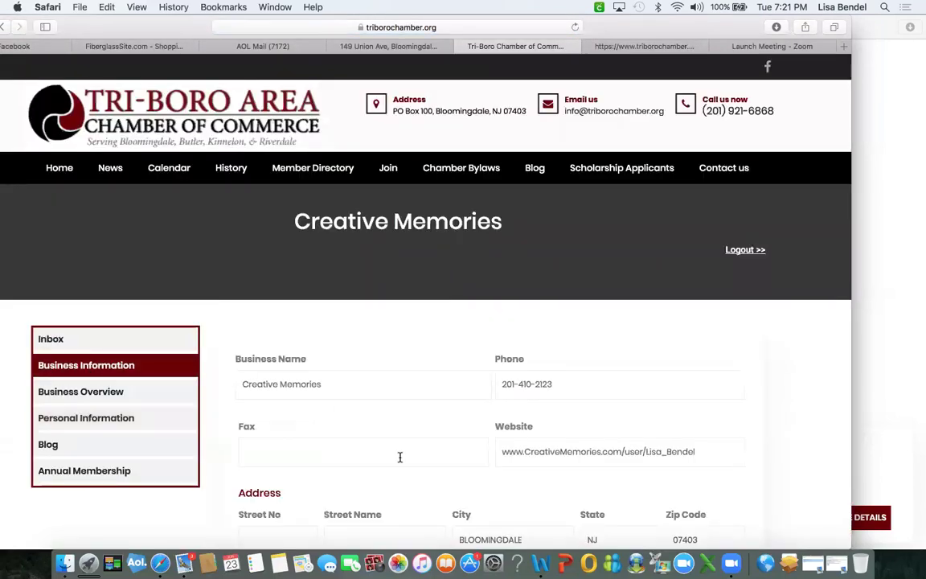
pyautogui.scroll(-3, 399, 458)
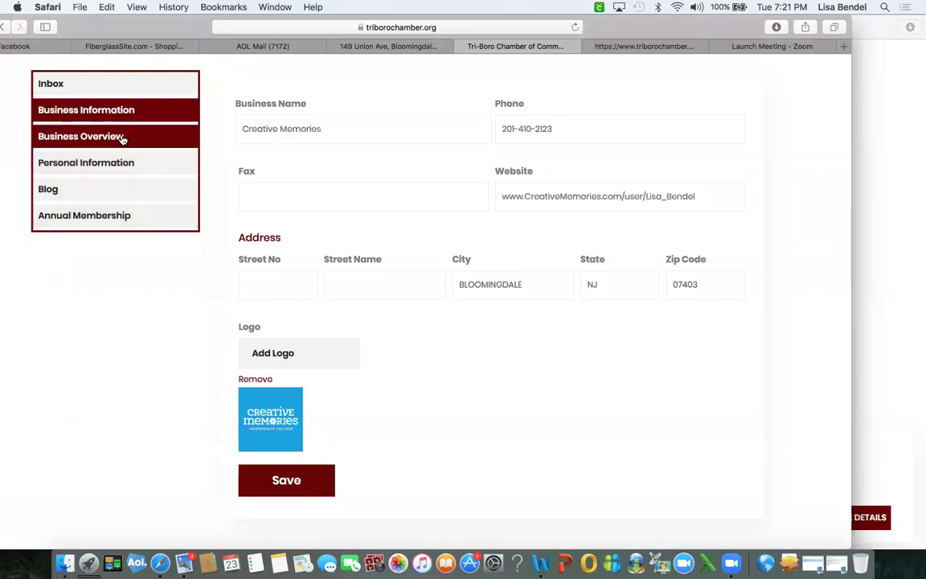
pyautogui.click(123, 139)
pyautogui.click(106, 109)
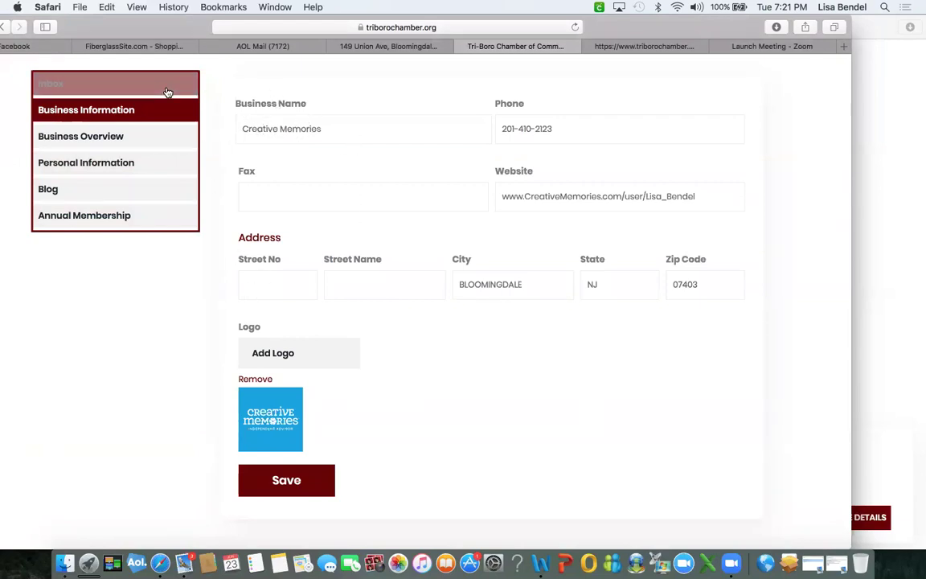
pyautogui.click(123, 135)
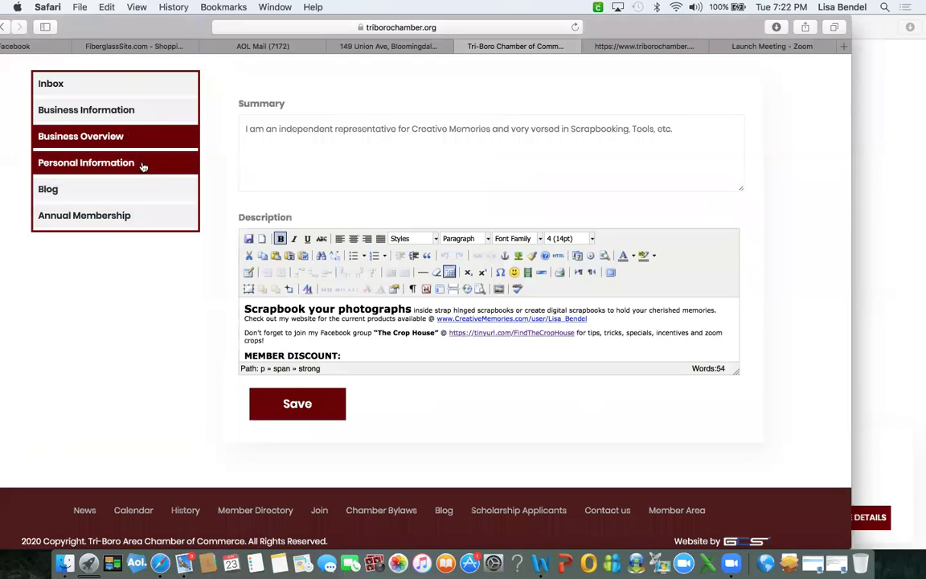
pyautogui.scroll(2, 145, 175)
pyautogui.click(115, 192)
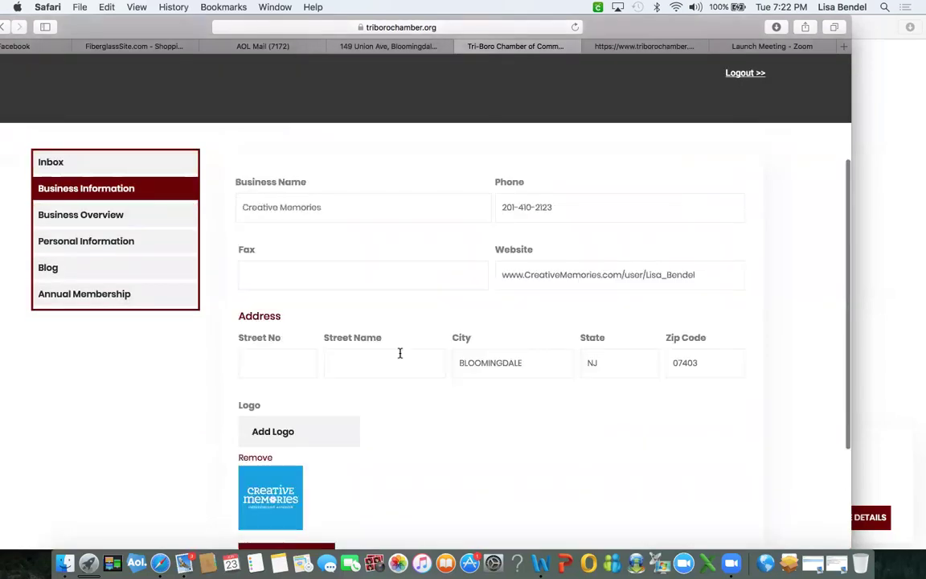
pyautogui.scroll(-3, 398, 351)
pyautogui.scroll(3, 399, 357)
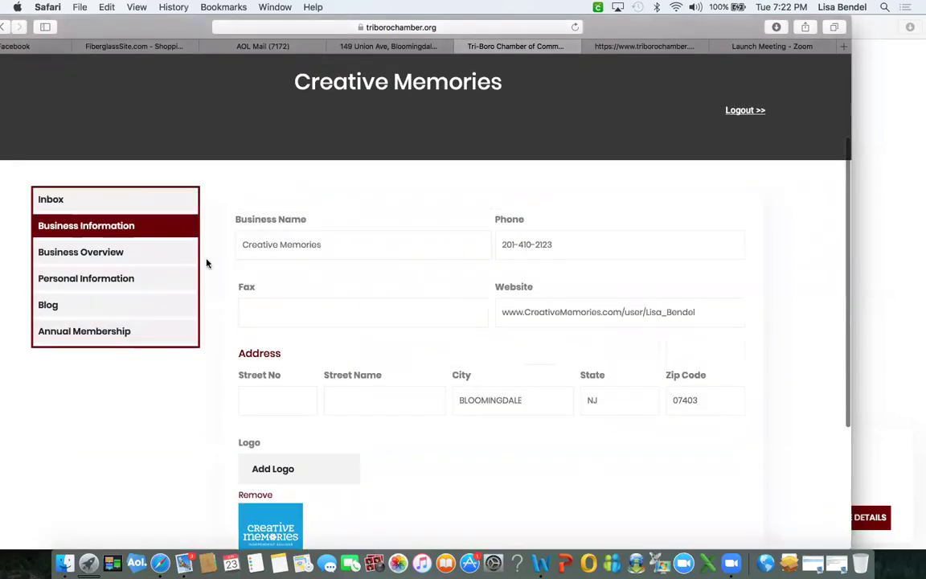
pyautogui.click(120, 251)
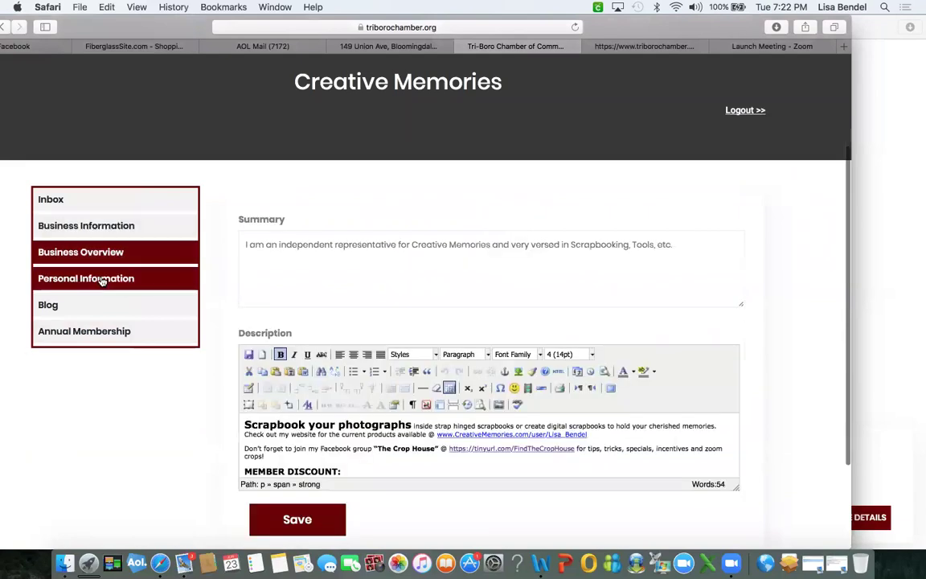
pyautogui.click(102, 281)
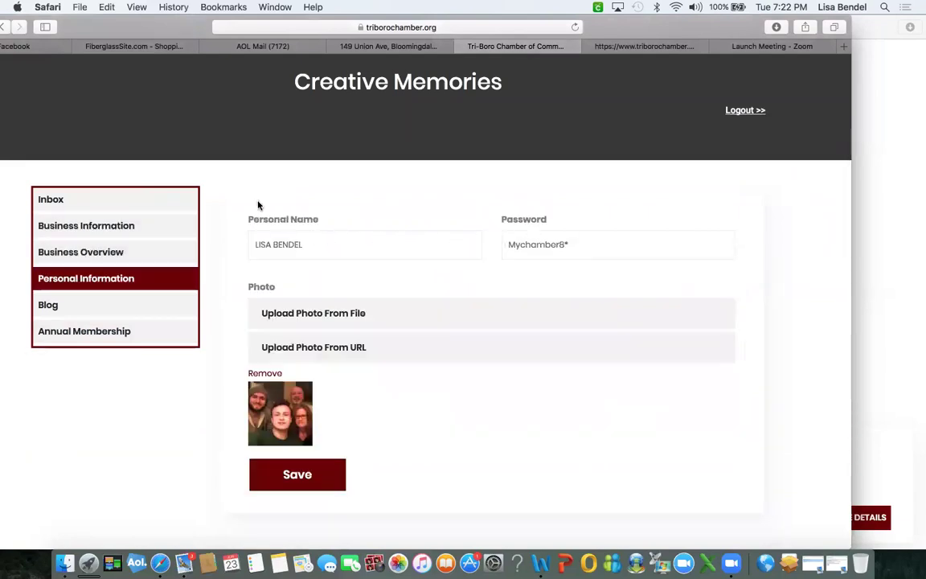
pyautogui.click(105, 225)
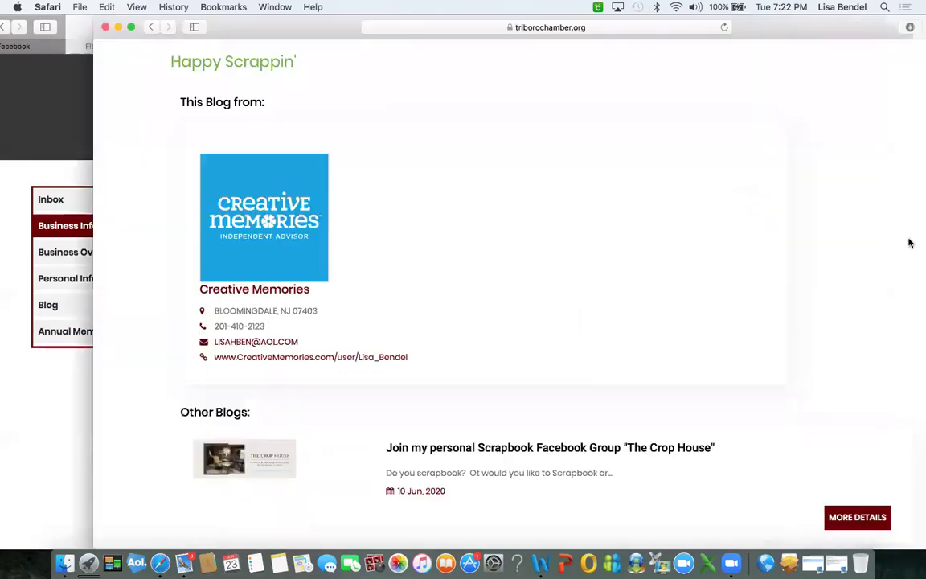
pyautogui.click(914, 243)
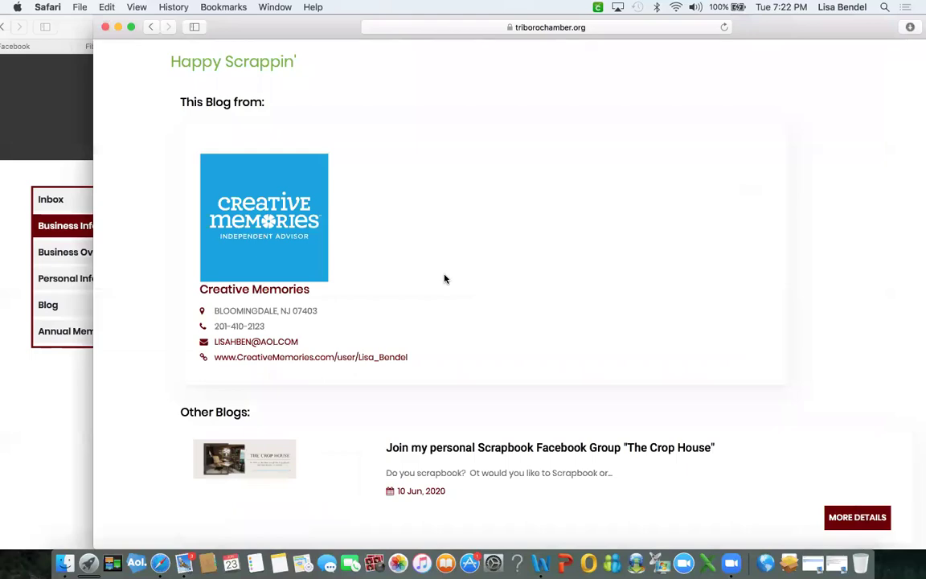
# Read through the Creative Memories blog post, then bring the member profile window back to front.
pyautogui.scroll(15, 444, 279)
pyautogui.scroll(-12, 445, 279)
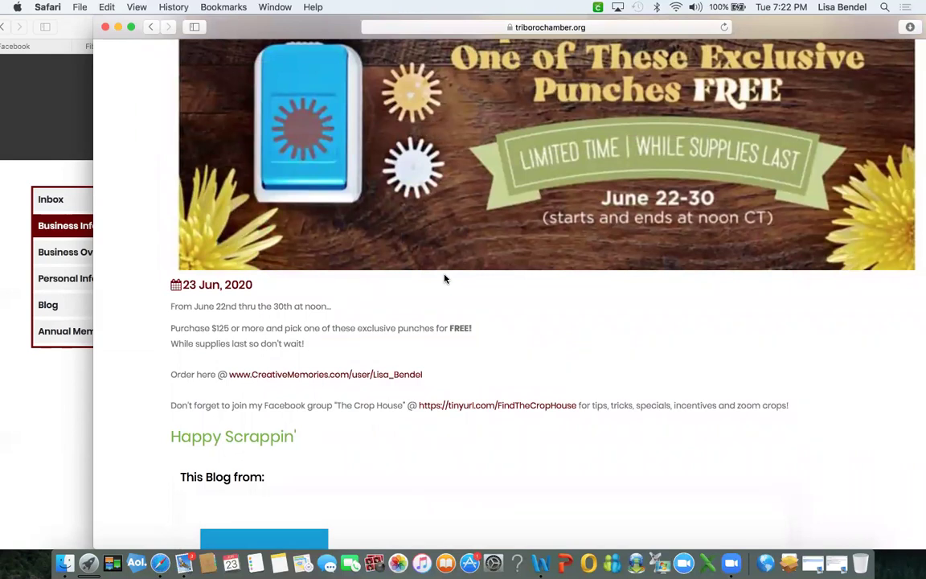
pyautogui.click(68, 70)
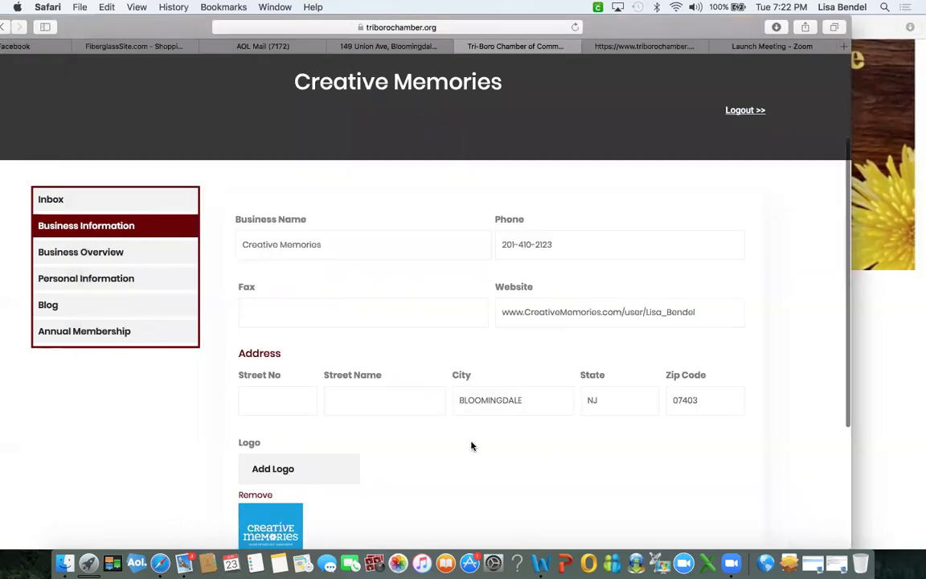
# Check the empty Inbox, then inspect the Personal Name field in Personal Information without changing it.
pyautogui.scroll(-5, 472, 447)
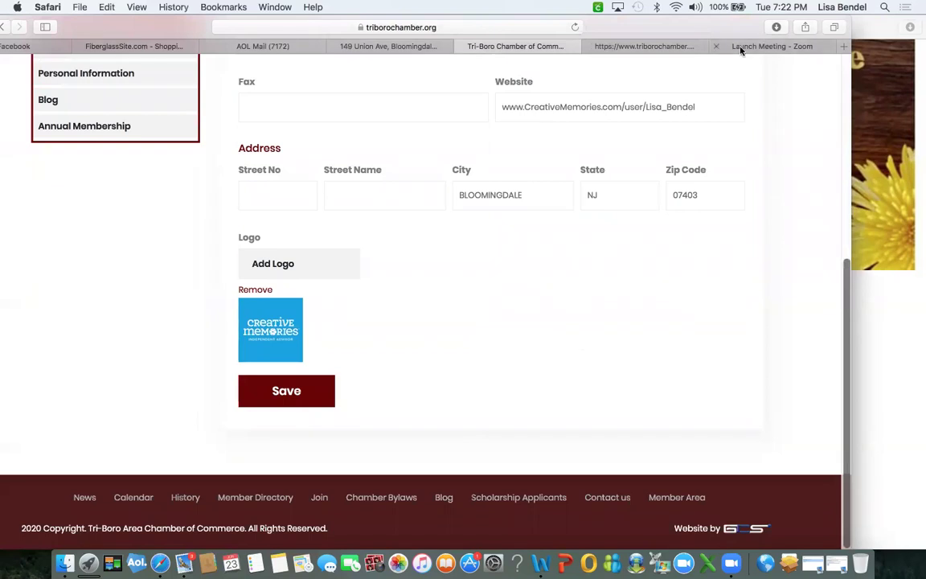
pyautogui.scroll(8, 475, 220)
pyautogui.scroll(-3, 475, 219)
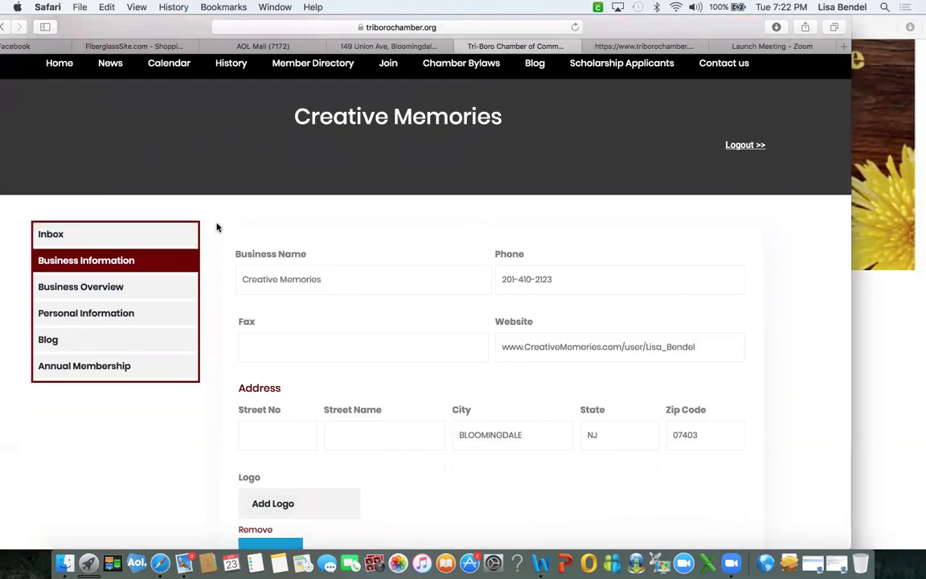
pyautogui.click(138, 240)
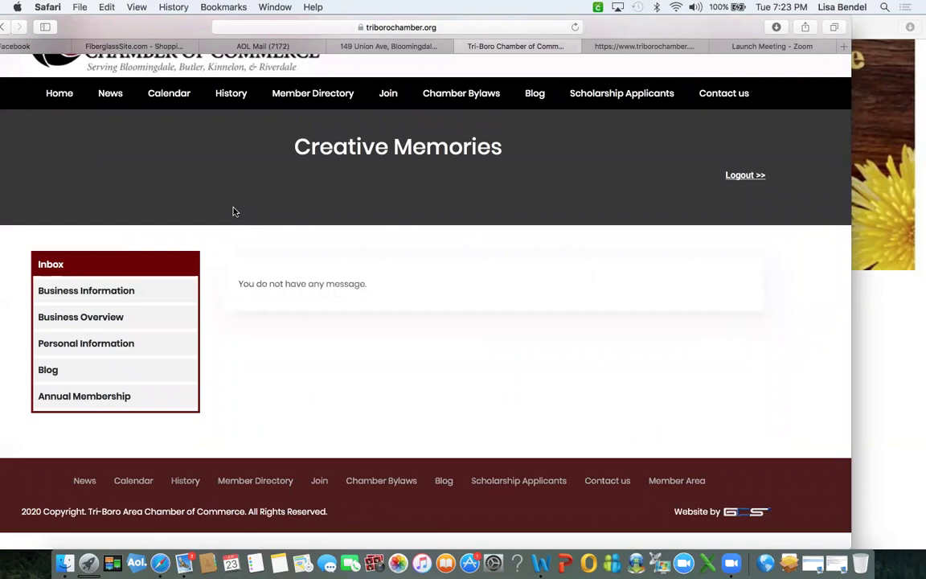
pyautogui.click(129, 290)
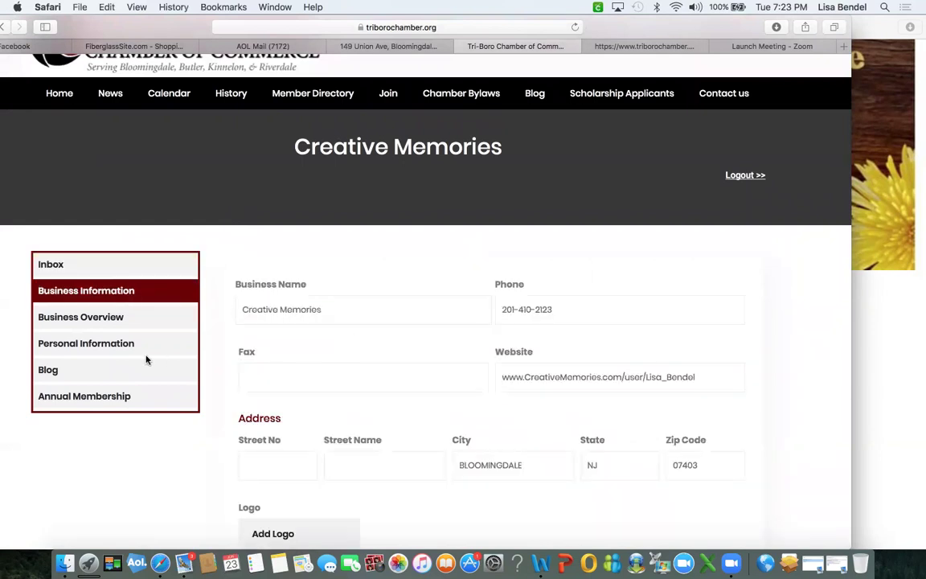
pyautogui.click(120, 344)
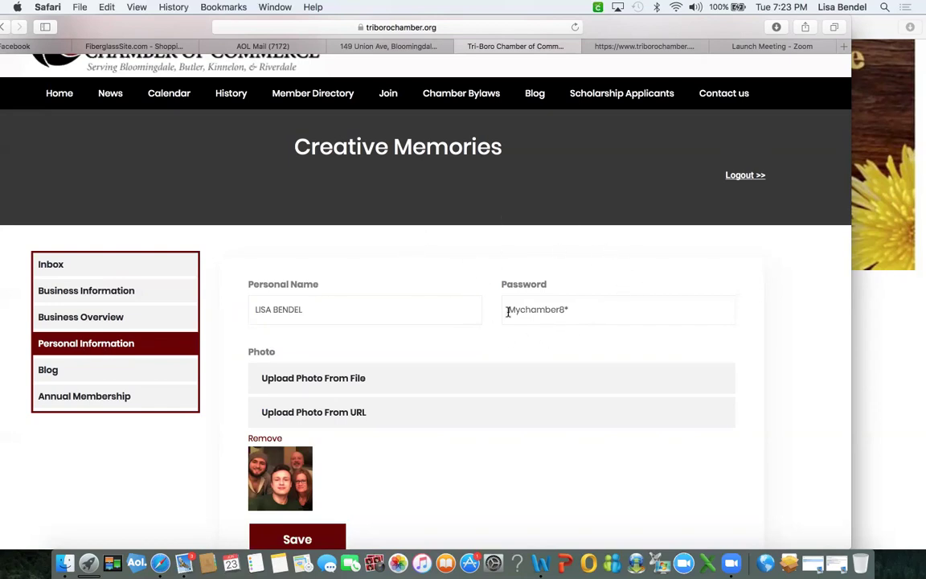
pyautogui.click(474, 320)
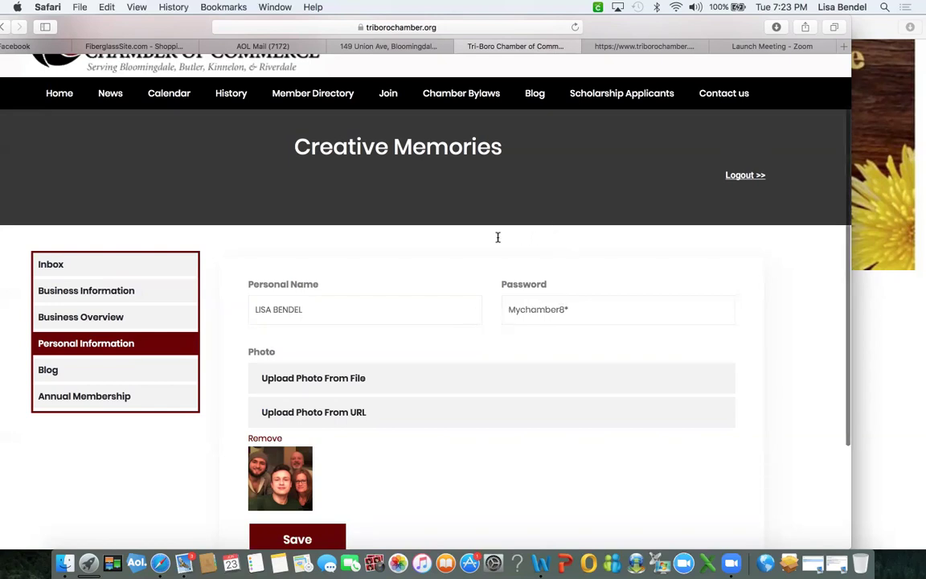
pyautogui.moveTo(303, 315); pyautogui.dragTo(229, 308)
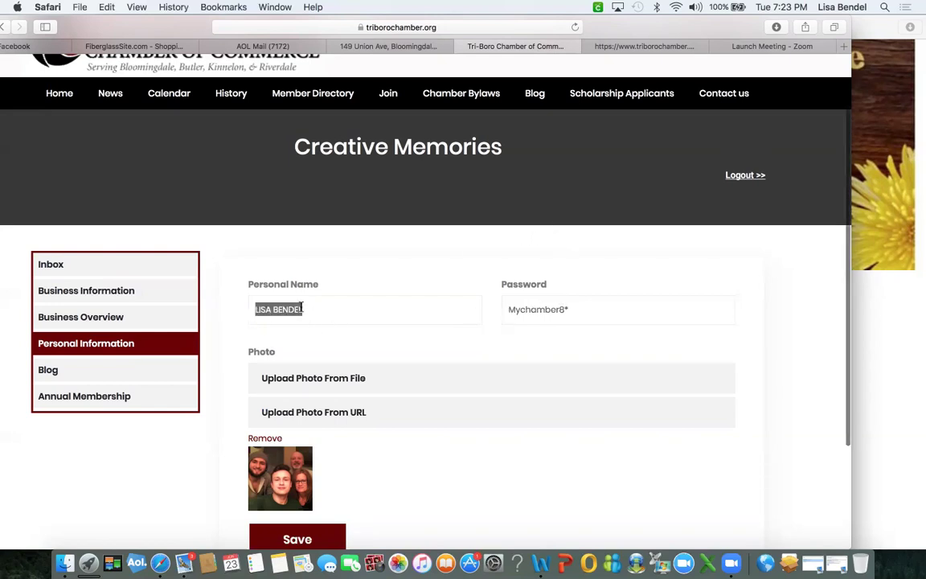
pyautogui.click(355, 312)
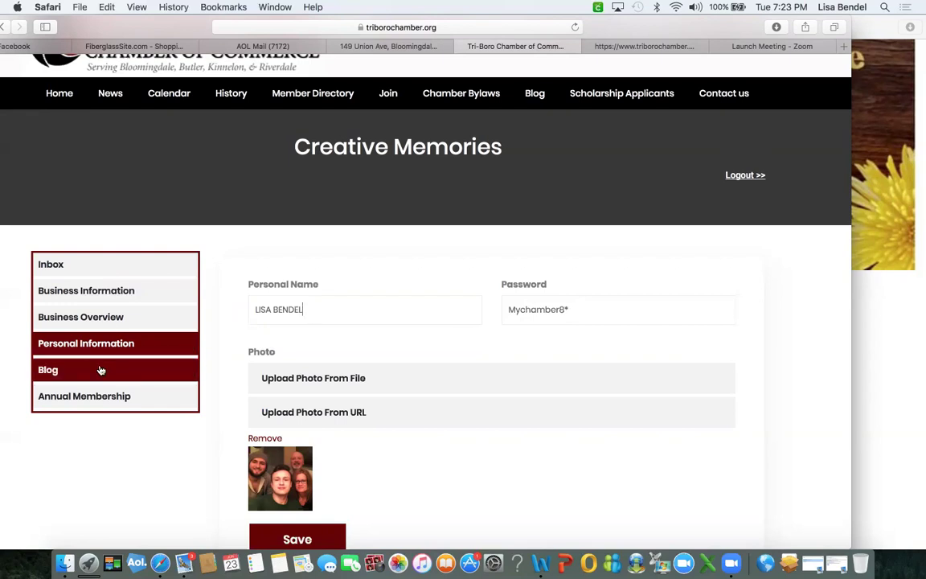
# Go via Business Overview back to Business Information and review its phone, website and address.
pyautogui.click(102, 319)
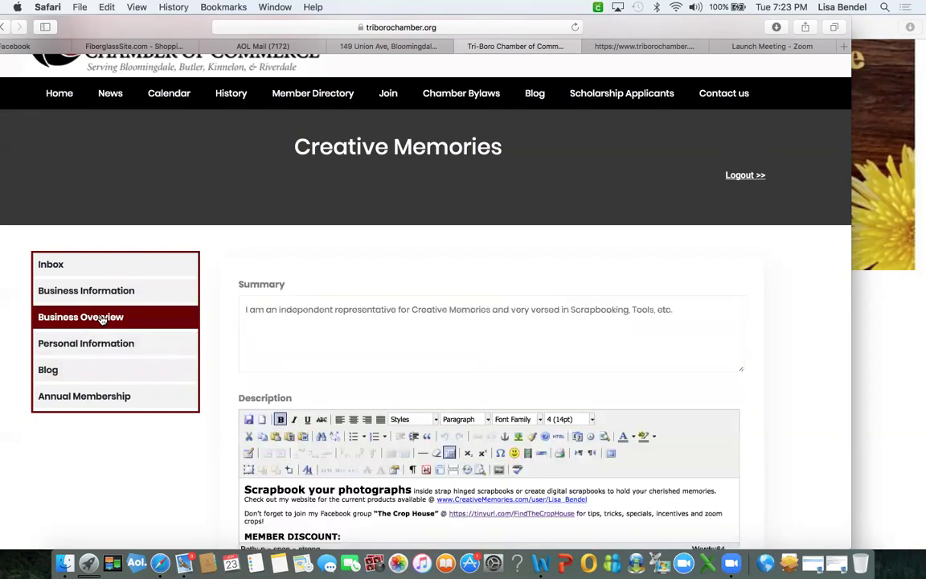
pyautogui.click(91, 293)
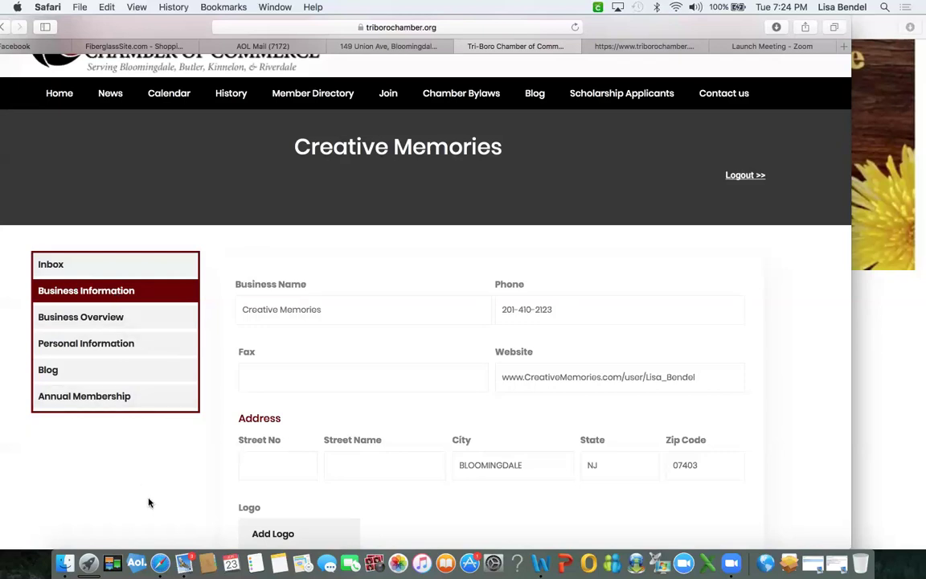
pyautogui.scroll(-3, 148, 505)
pyautogui.scroll(3, 148, 503)
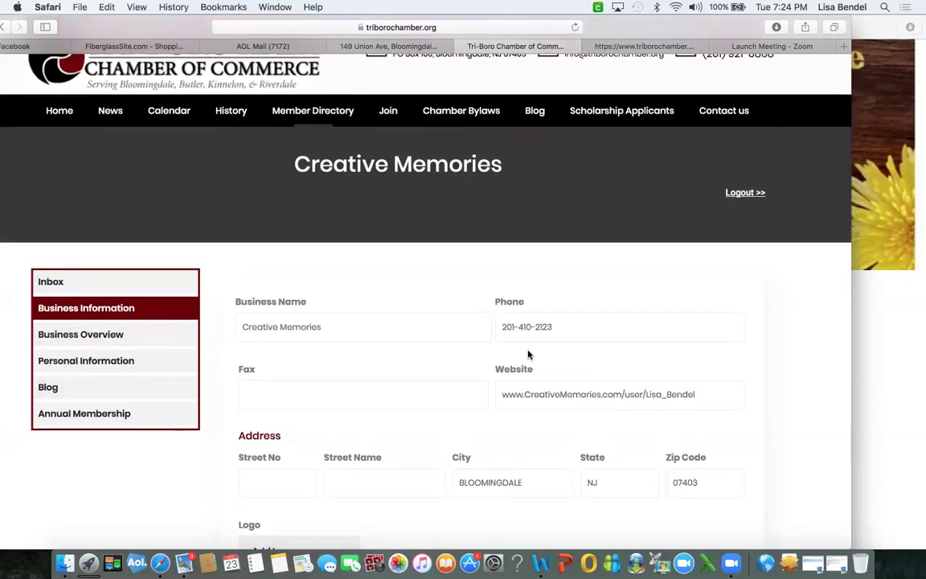
pyautogui.scroll(-5, 528, 353)
# On the Member Area login page, enter the member's e-mail, password and captcha, and submit.
pyautogui.click(675, 497)
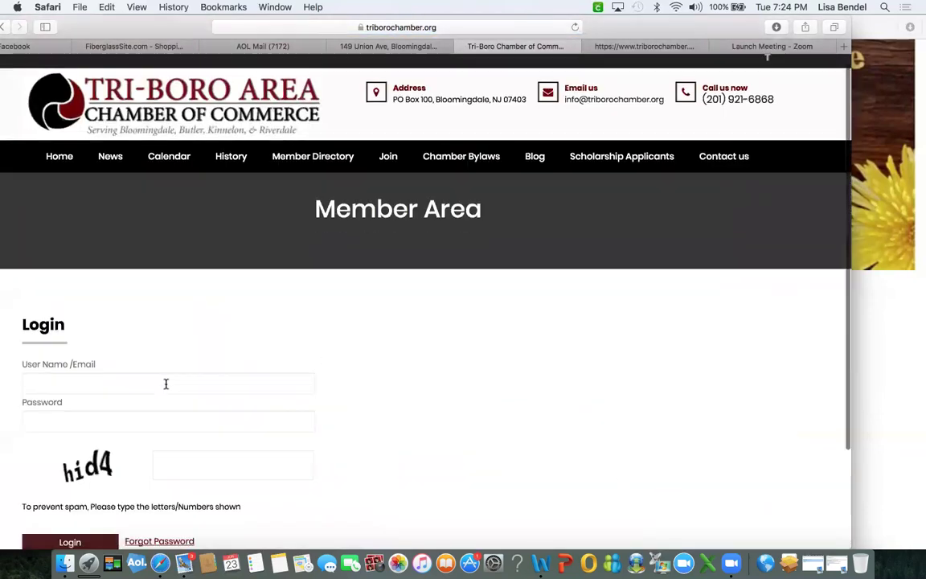
pyautogui.scroll(-3, 166, 385)
pyautogui.click(54, 282)
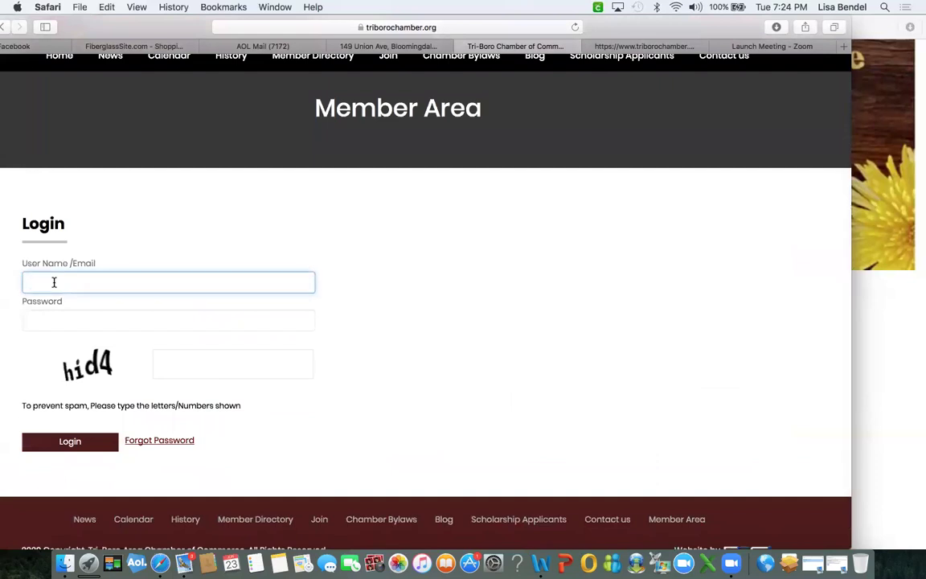
pyautogui.press('Tab')
pyautogui.write('*')
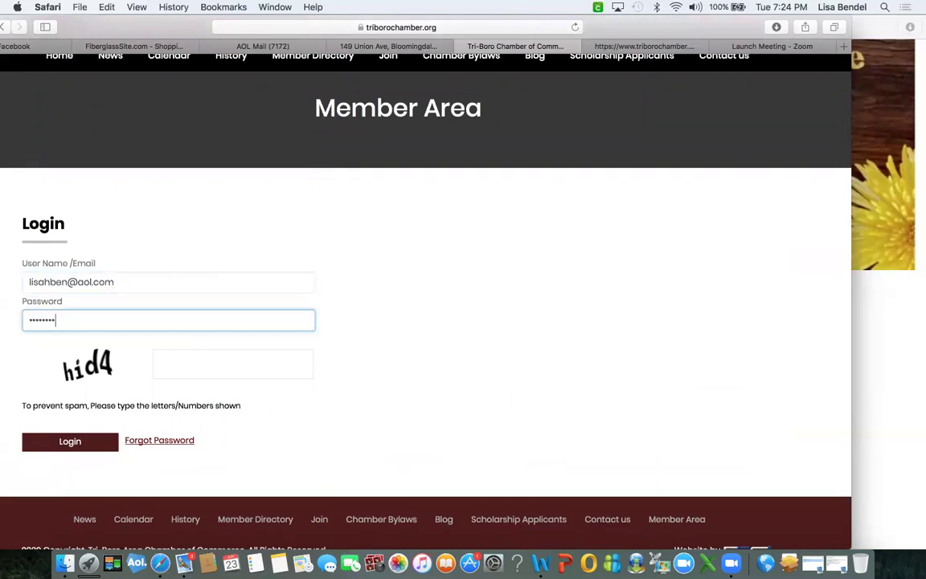
pyautogui.press('BackSpace')
pyautogui.press('BackSpace')
pyautogui.press('BackSpace')
pyautogui.press('BackSpace')
pyautogui.press('BackSpace')
pyautogui.press('BackSpace')
pyautogui.press('BackSpace')
pyautogui.write('*******')
pyautogui.click(63, 282)
pyautogui.write('r8*e')
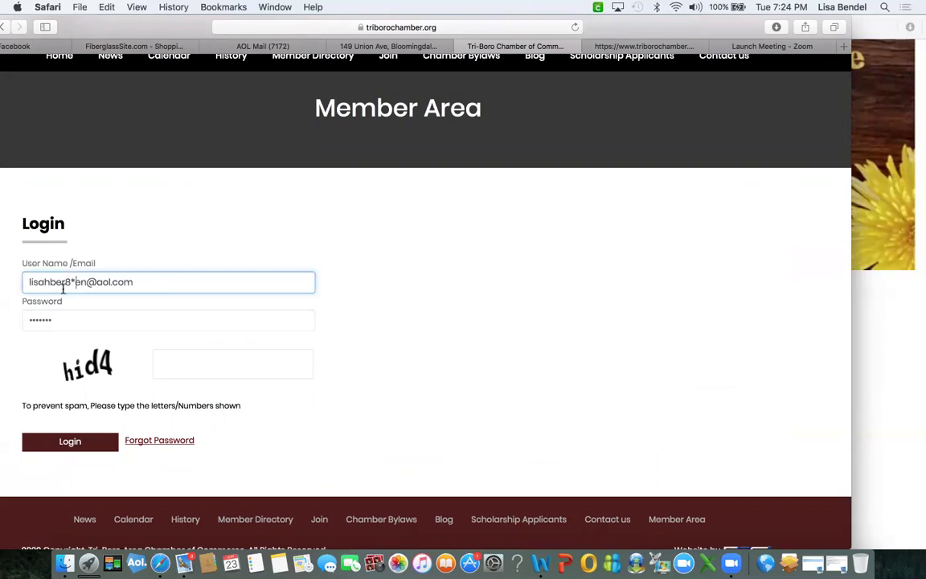
pyautogui.click(189, 367)
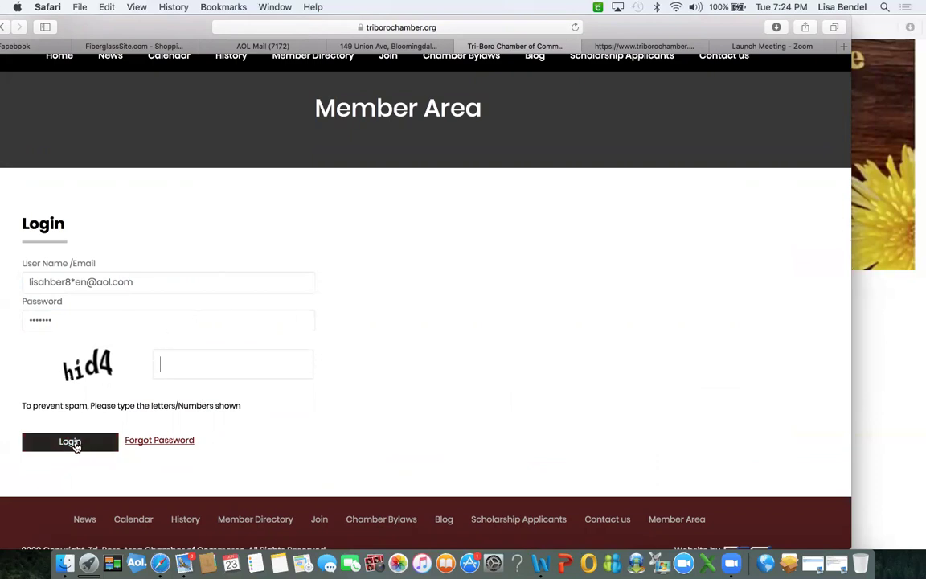
pyautogui.click(75, 445)
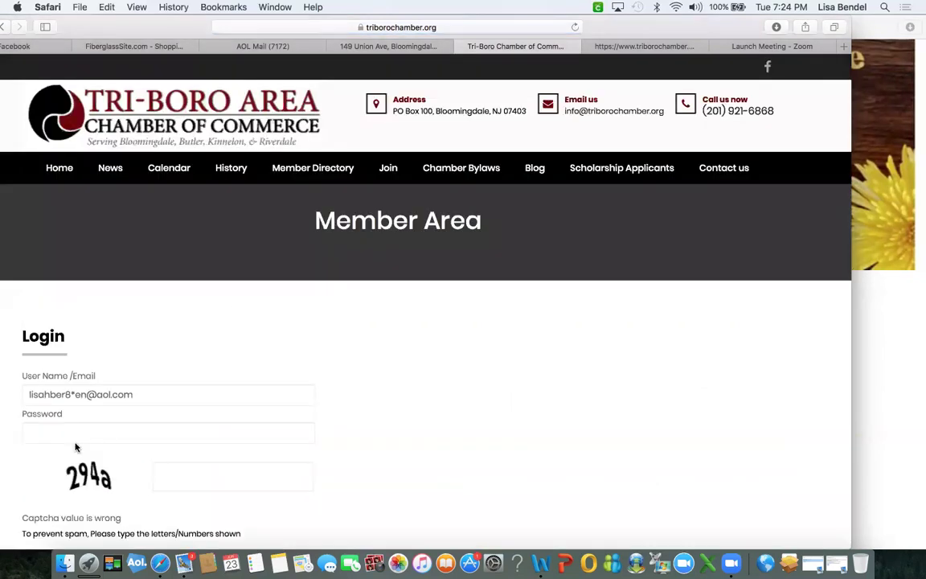
# Retry the login with the new captcha answer and the re-entered password.
pyautogui.scroll(-1, 75, 445)
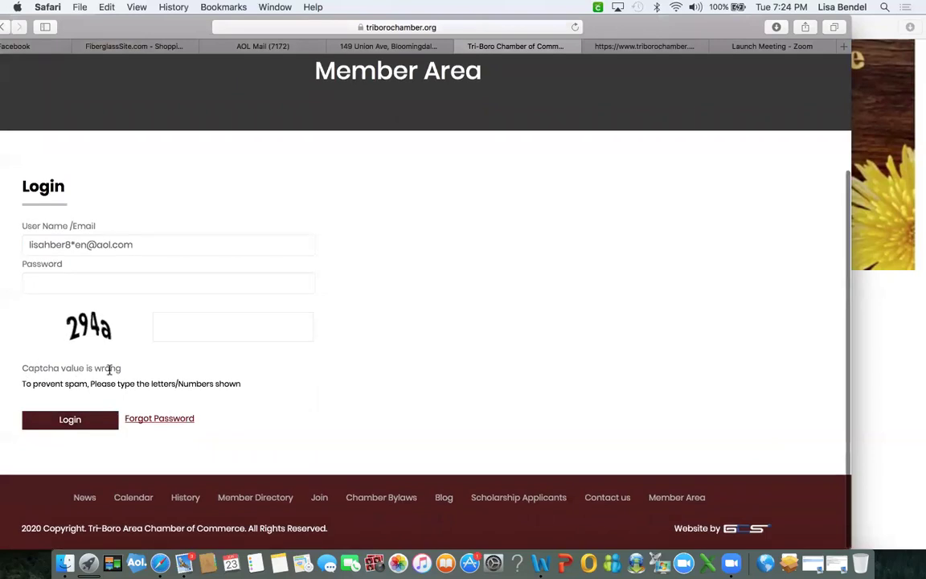
pyautogui.click(178, 326)
pyautogui.write('294a')
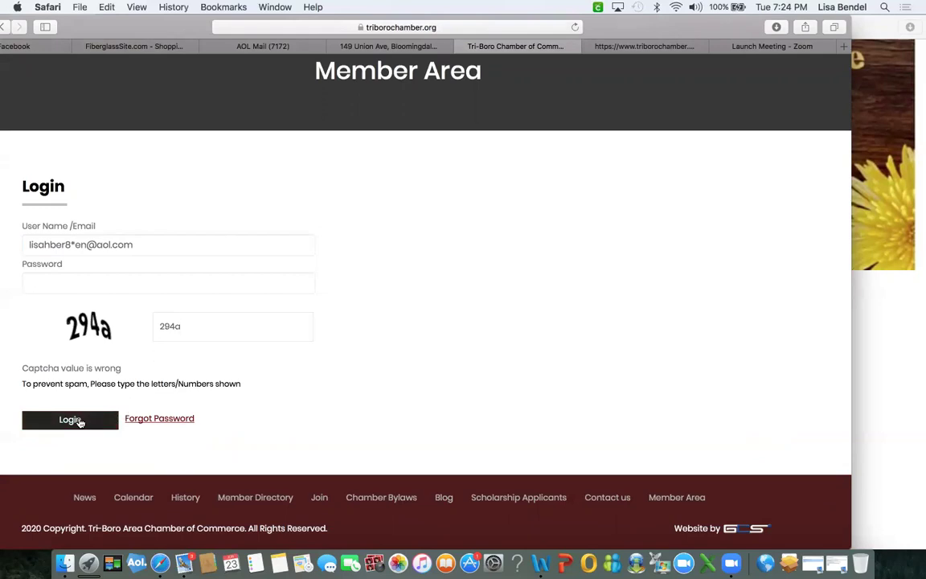
pyautogui.click(80, 422)
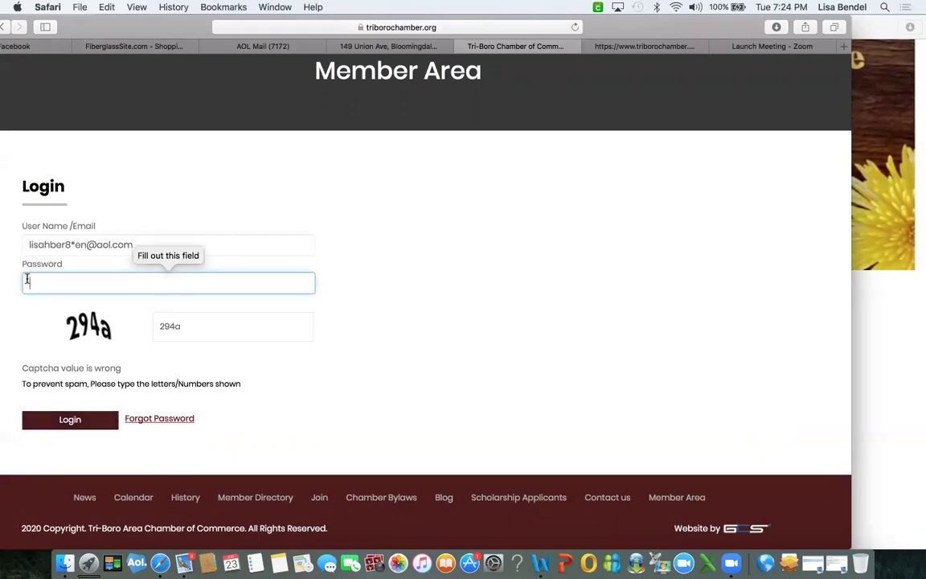
pyautogui.write('•••••••')
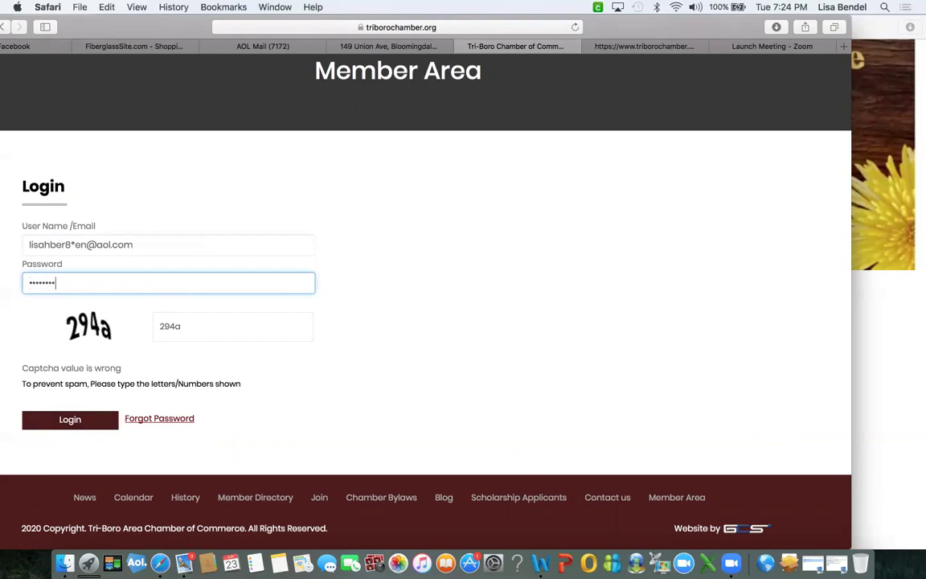
pyautogui.click(66, 421)
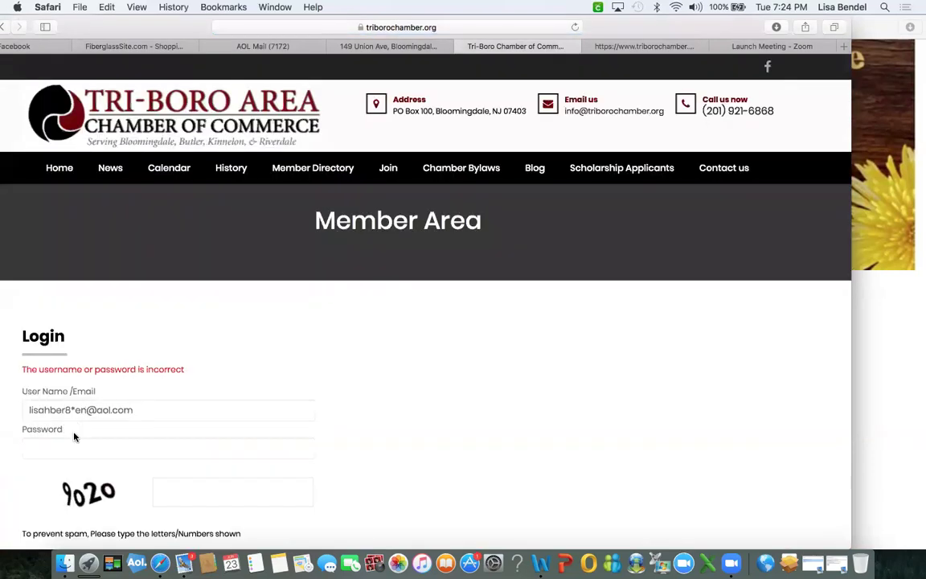
# Replace the wrong e-mail with the correct one, re-enter password and captcha, and submit again.
pyautogui.moveTo(129, 409); pyautogui.dragTo(13, 408)
pyautogui.press('BackSpace')
pyautogui.press('Tab')
pyautogui.write('xxxxxxxxx')
pyautogui.click(164, 485)
pyautogui.write('9020')
pyautogui.scroll(-2, 164, 485)
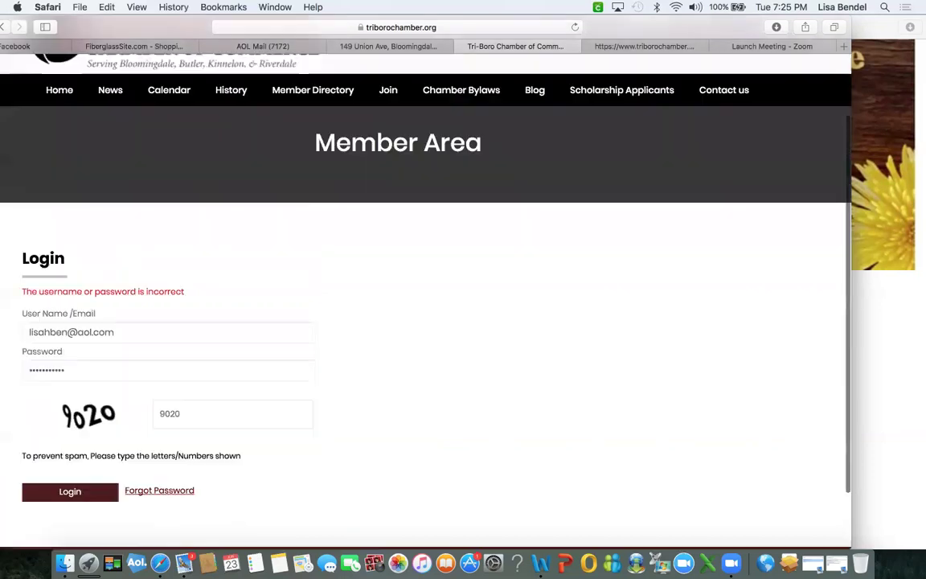
pyautogui.scroll(-2, 78, 431)
pyautogui.click(70, 419)
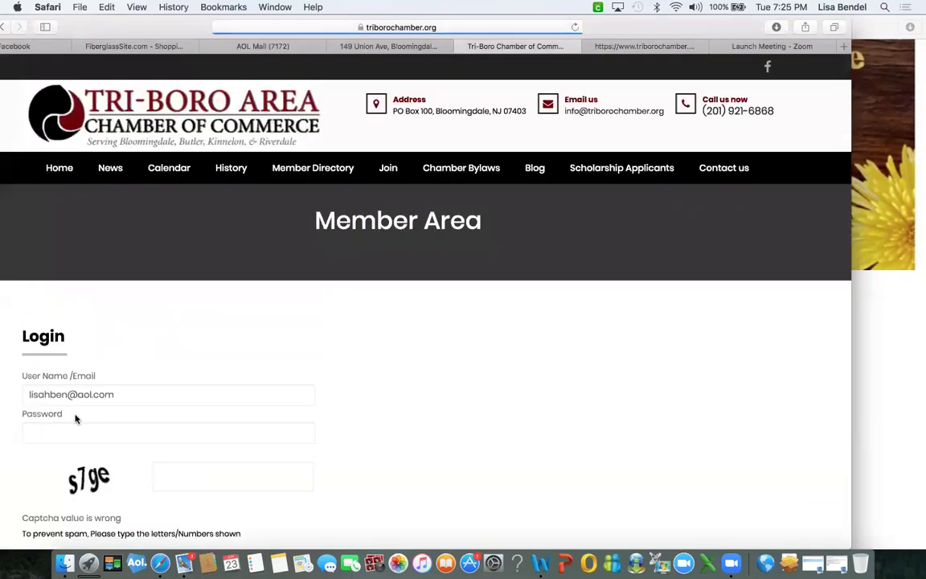
pyautogui.scroll(-4, 76, 418)
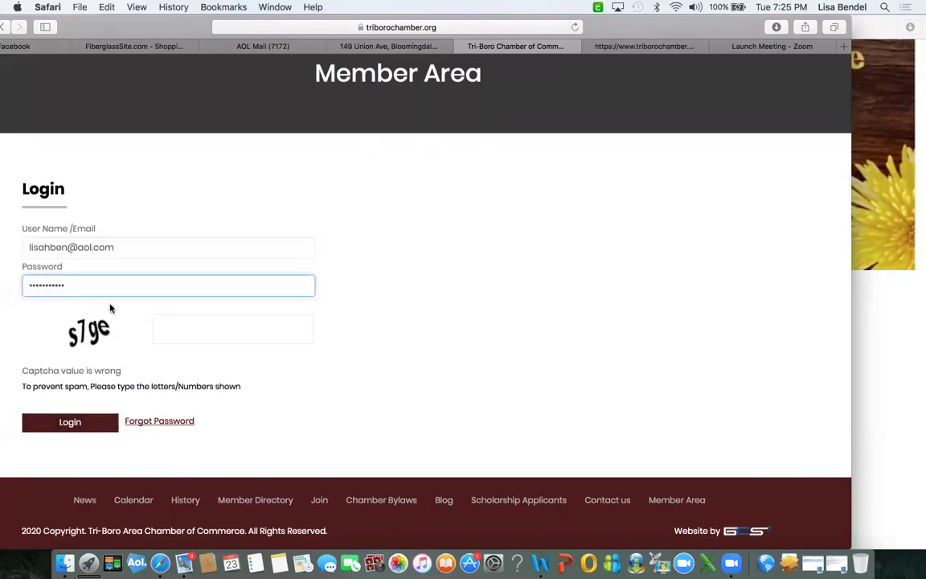
pyautogui.click(168, 330)
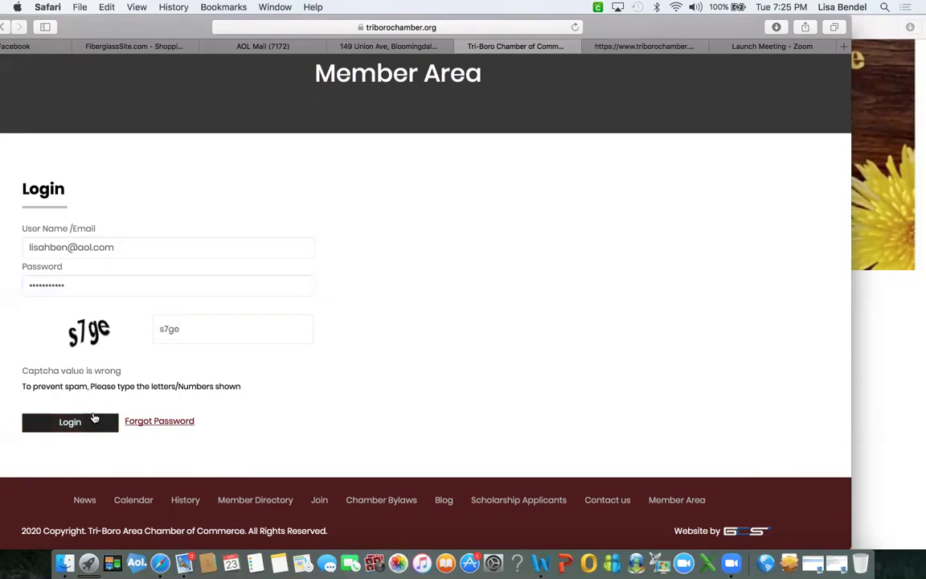
pyautogui.scroll(-2, 90, 424)
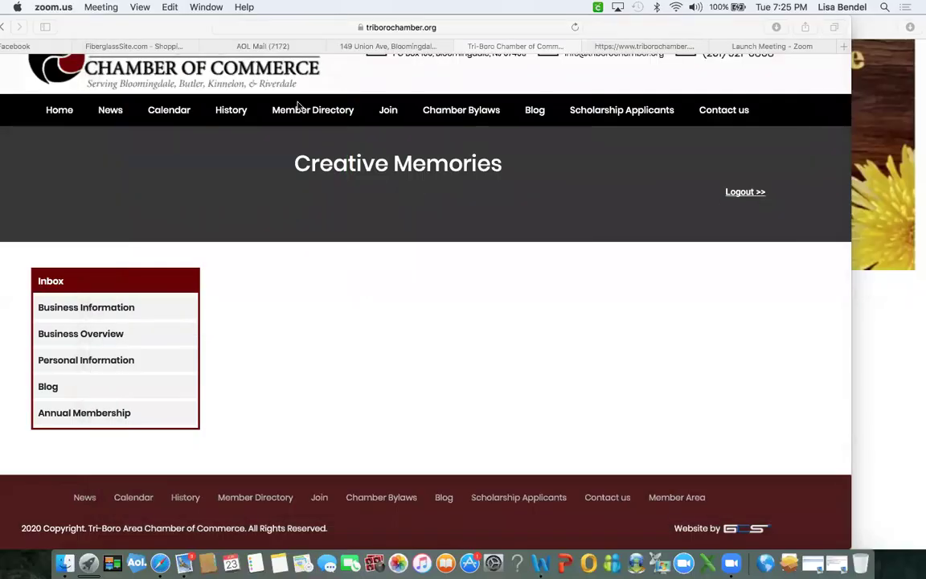
# Go to the chamber's Calendar page from the site's navigation bar.
pyautogui.click(165, 114)
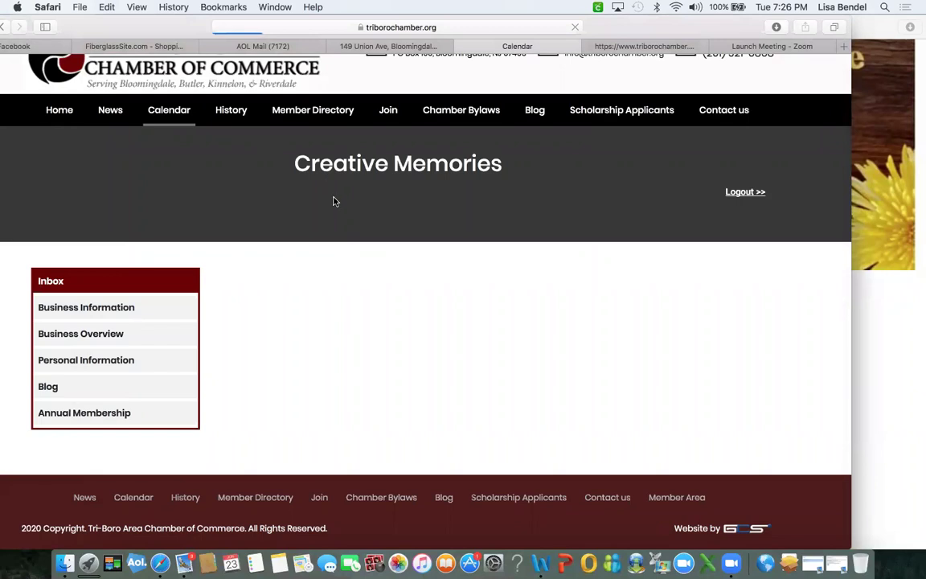
# Go back to March 2020 and open the minutes of the March 11 Chamber Meeting.
pyautogui.scroll(-5, 364, 319)
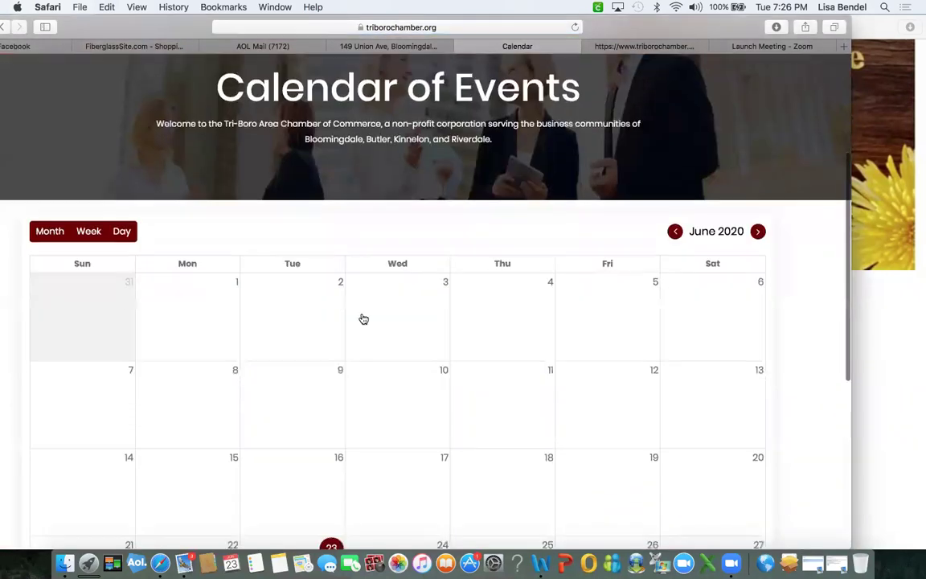
pyautogui.click(676, 231)
pyautogui.click(676, 231)
pyautogui.click(676, 231)
pyautogui.scroll(-3, 546, 403)
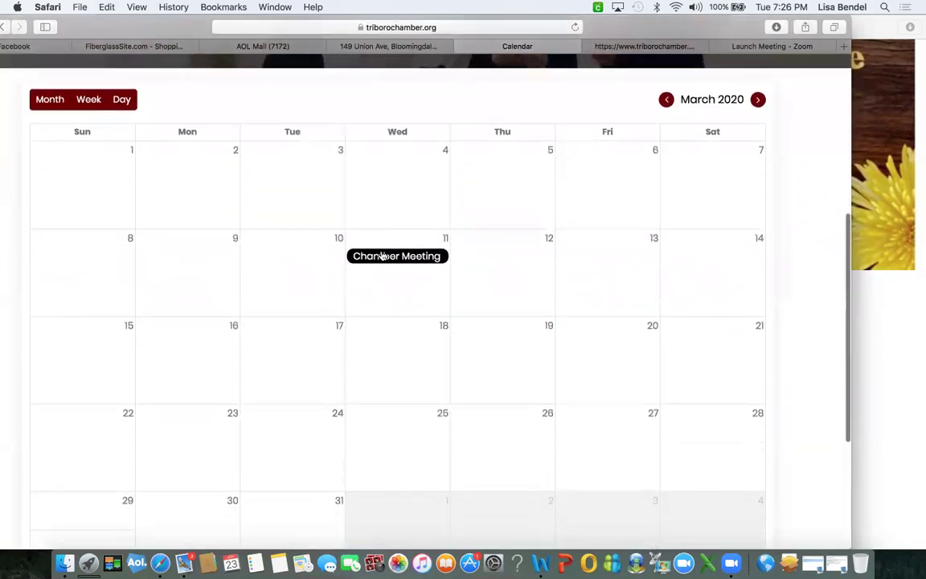
pyautogui.click(392, 259)
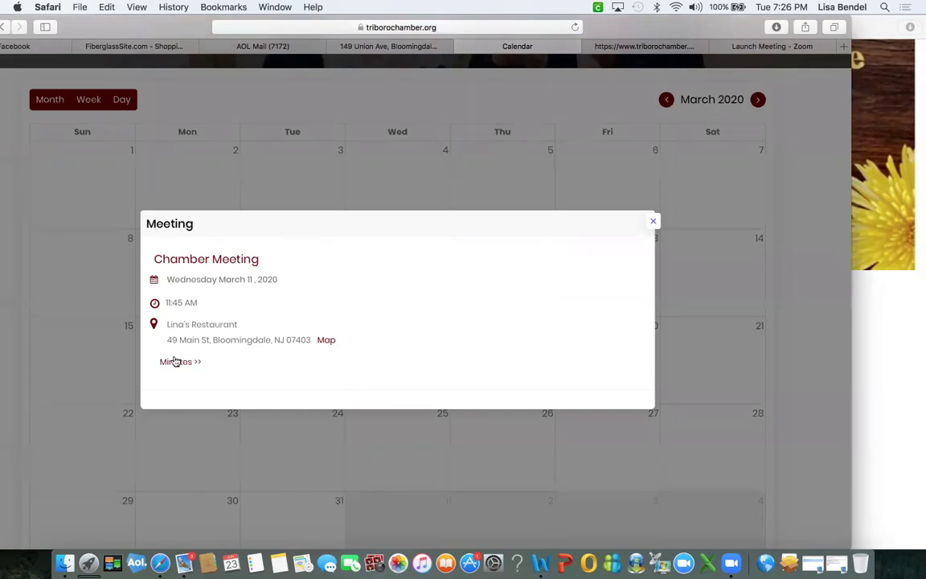
pyautogui.click(172, 363)
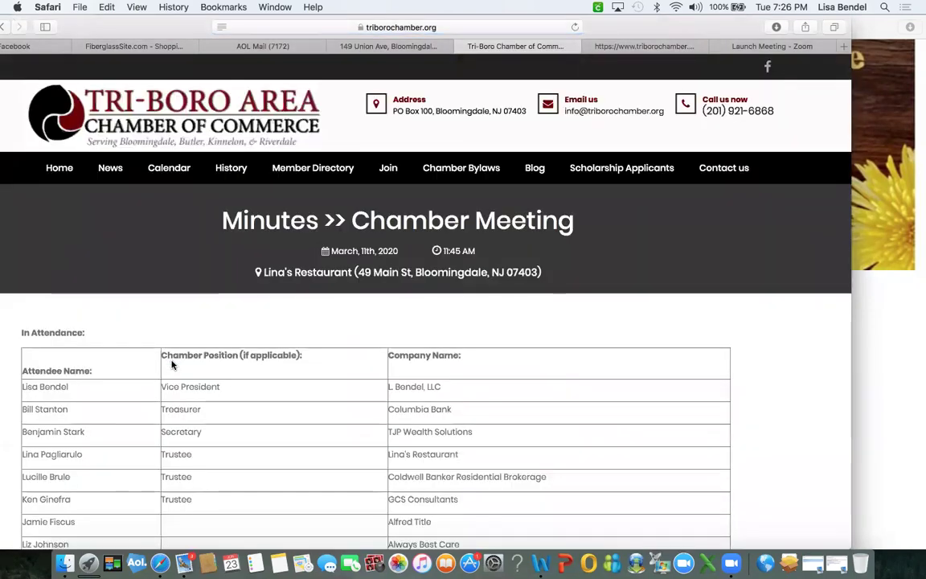
pyautogui.scroll(-5, 171, 365)
pyautogui.scroll(-15, 171, 365)
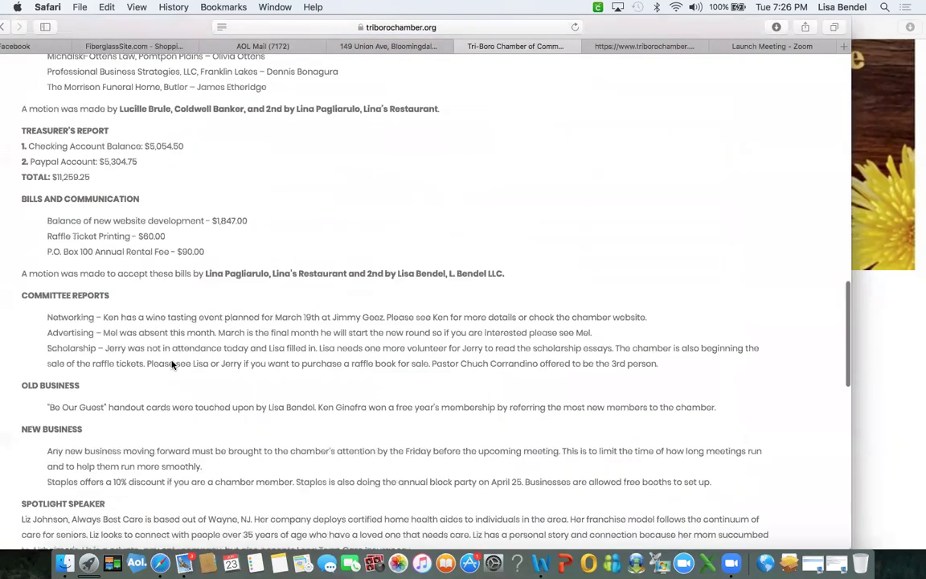
pyautogui.scroll(-10, 171, 366)
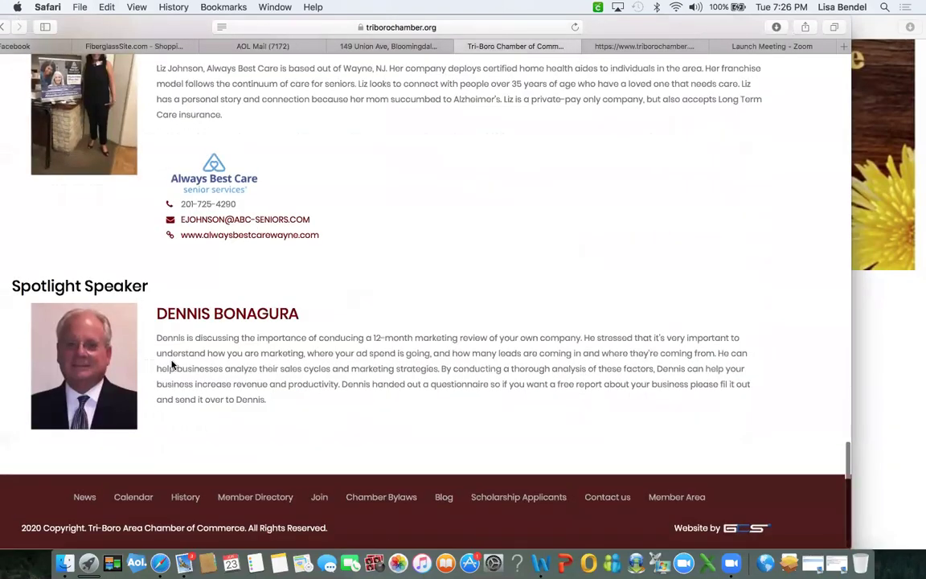
pyautogui.scroll(20, 172, 365)
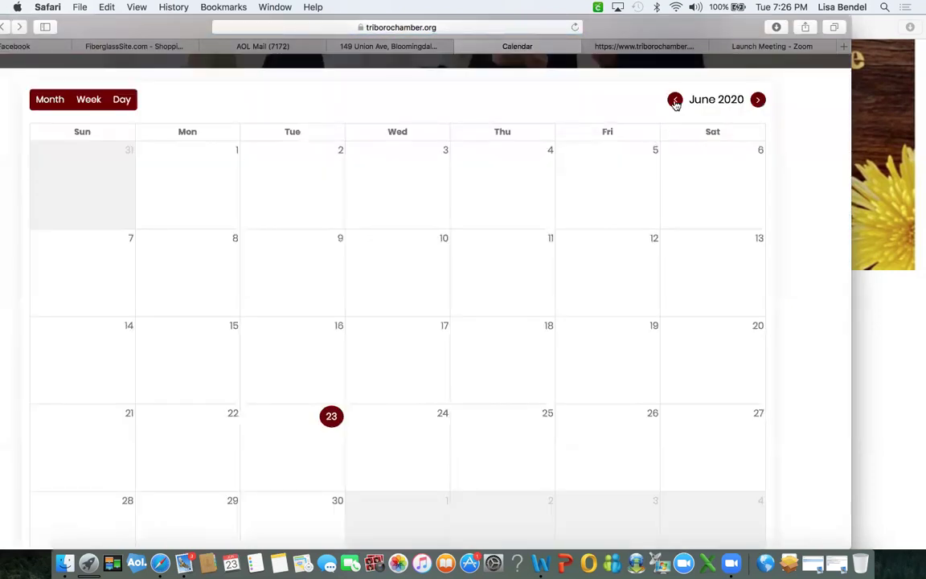
# Go back to February 2020 and open the February 12 Chamber Meeting minutes.
pyautogui.click(675, 102)
pyautogui.click(675, 102)
pyautogui.click(675, 103)
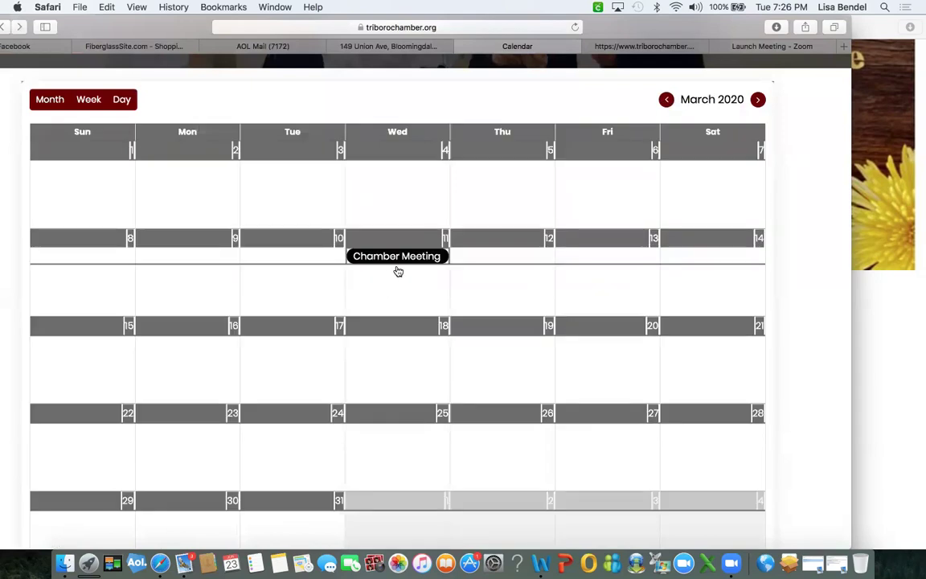
pyautogui.click(662, 103)
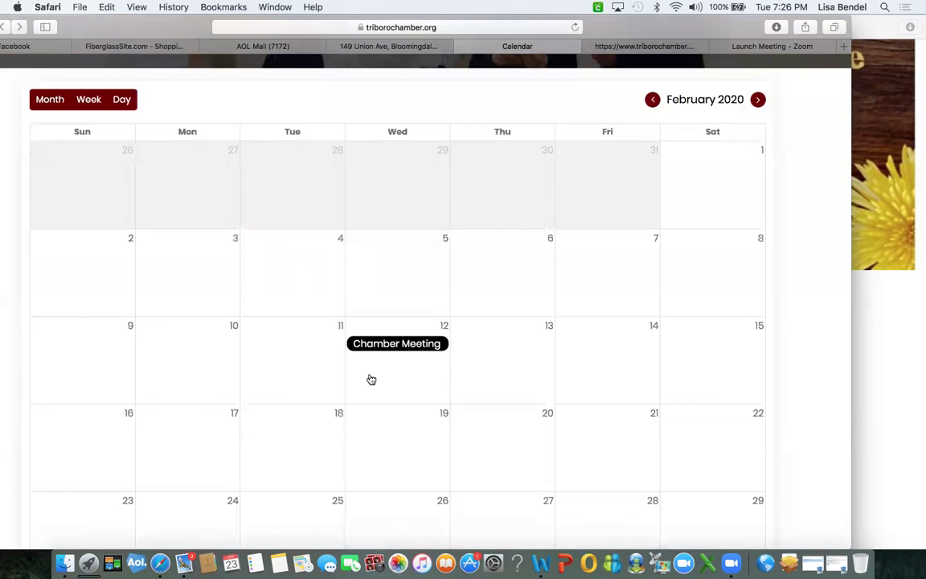
pyautogui.click(387, 346)
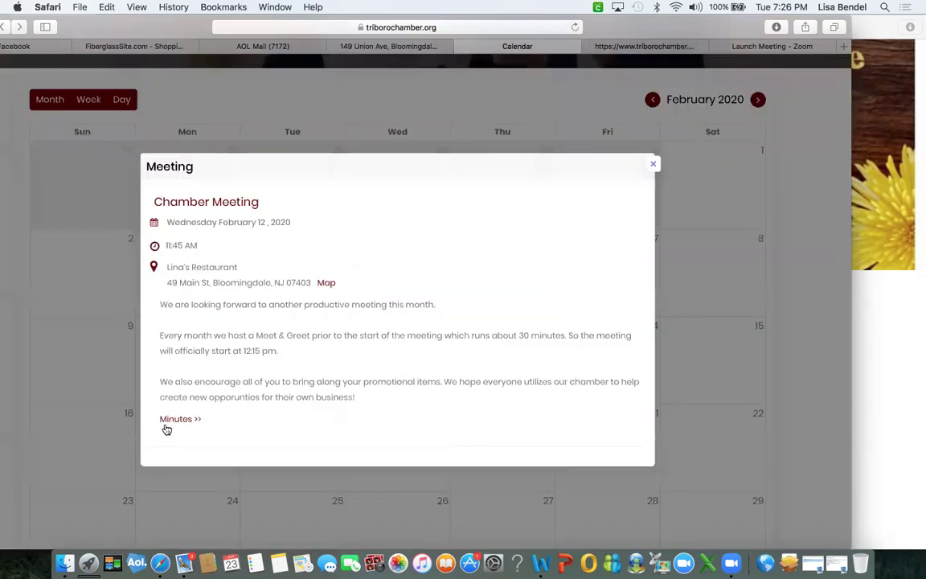
pyautogui.scroll(-10, 166, 425)
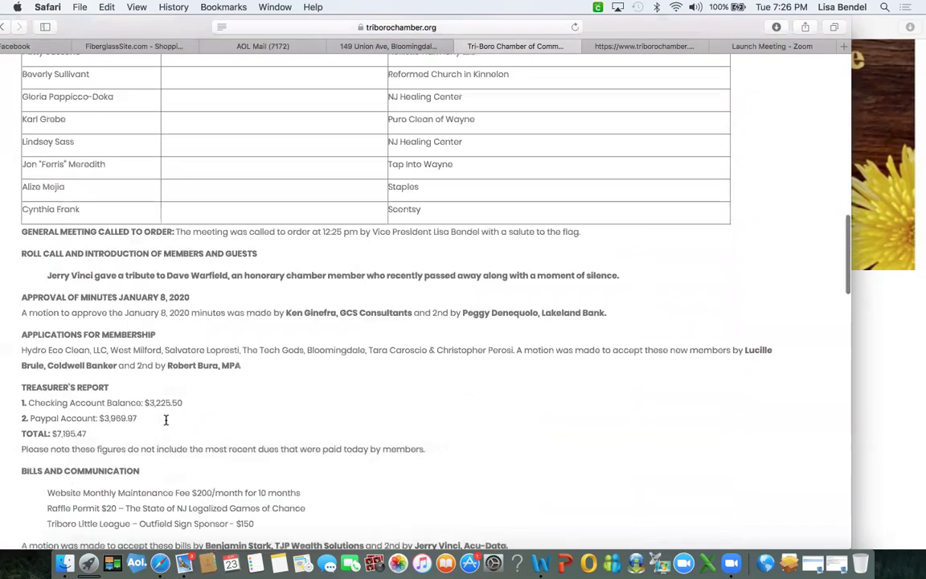
pyautogui.scroll(15, 165, 421)
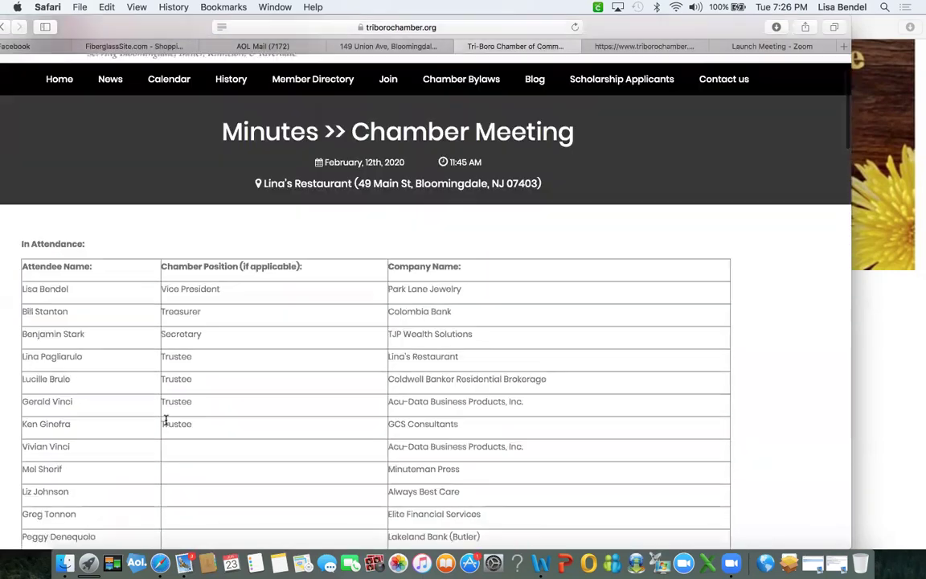